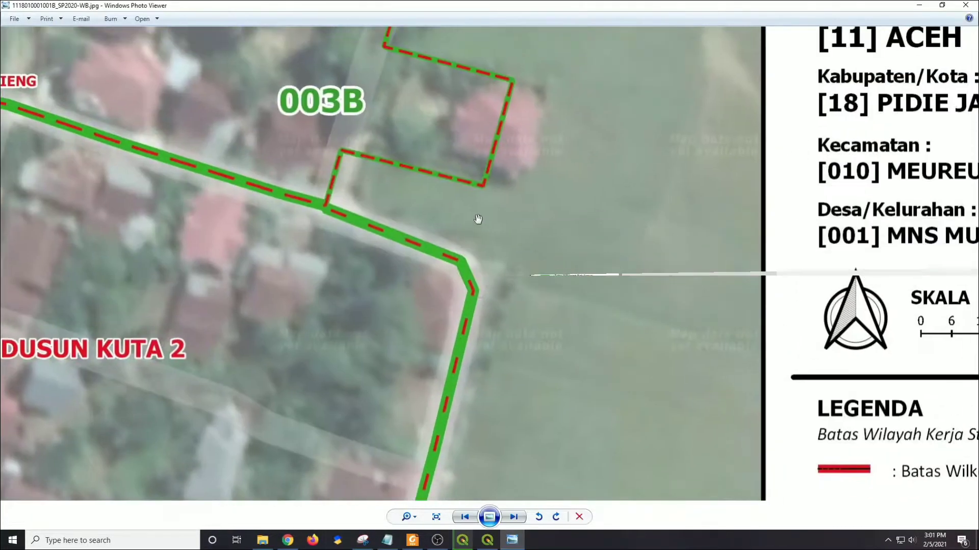
Step: Browse the SP2020-WB census block map images one after another, examining the block boundaries and labels up close
scroll(478, 219, down, 8)
click(513, 518)
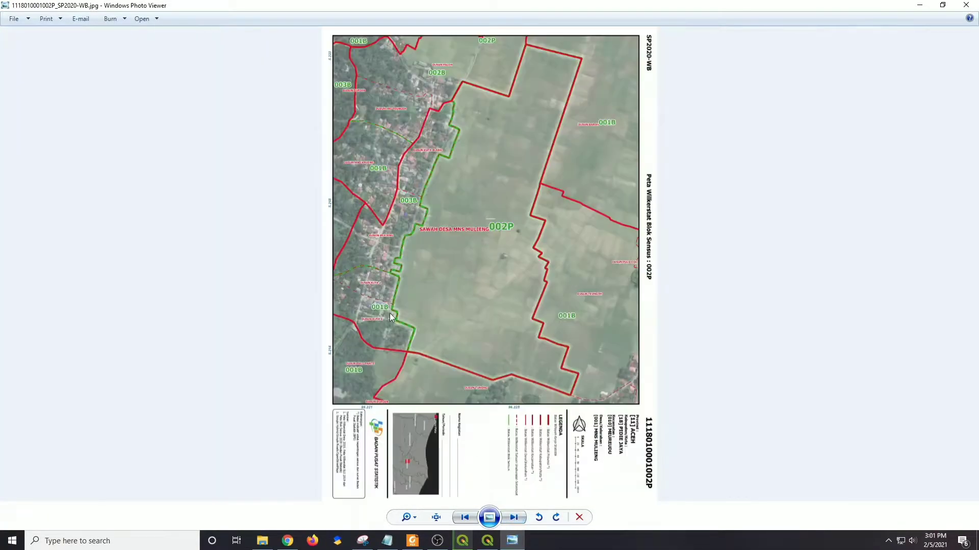
scroll(436, 290, up, 6)
scroll(436, 290, down, 6)
click(513, 518)
click(514, 517)
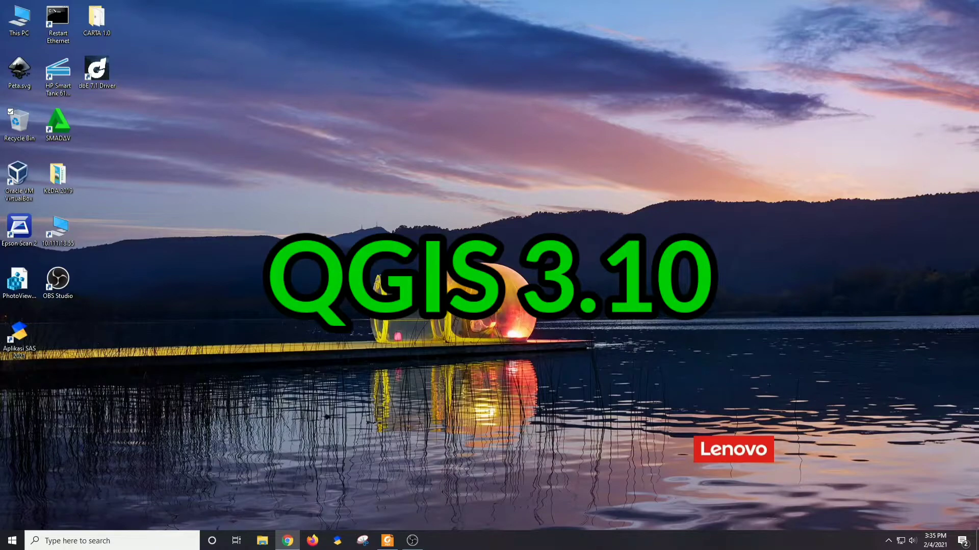
Step: Open Chrome and go to the qgis.org website
click(288, 540)
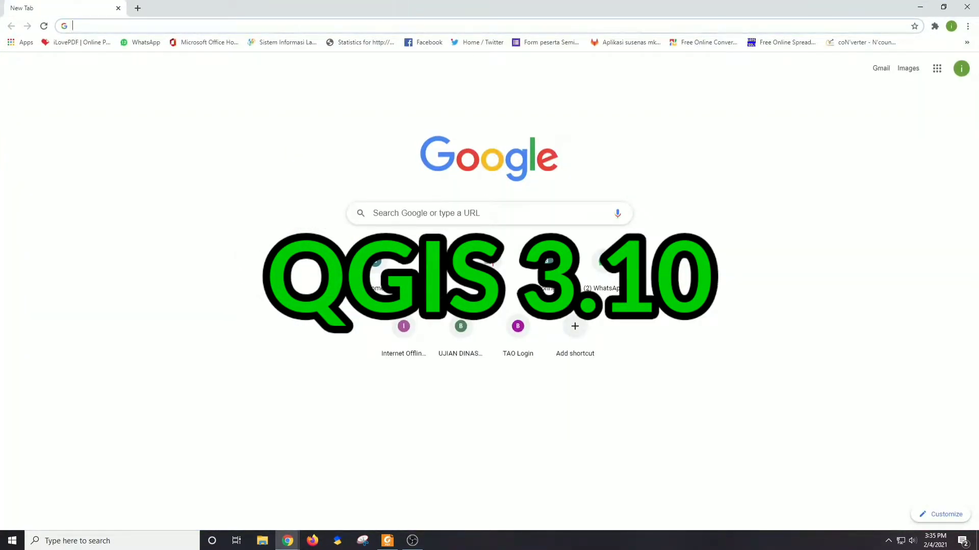
text(qgis.org)
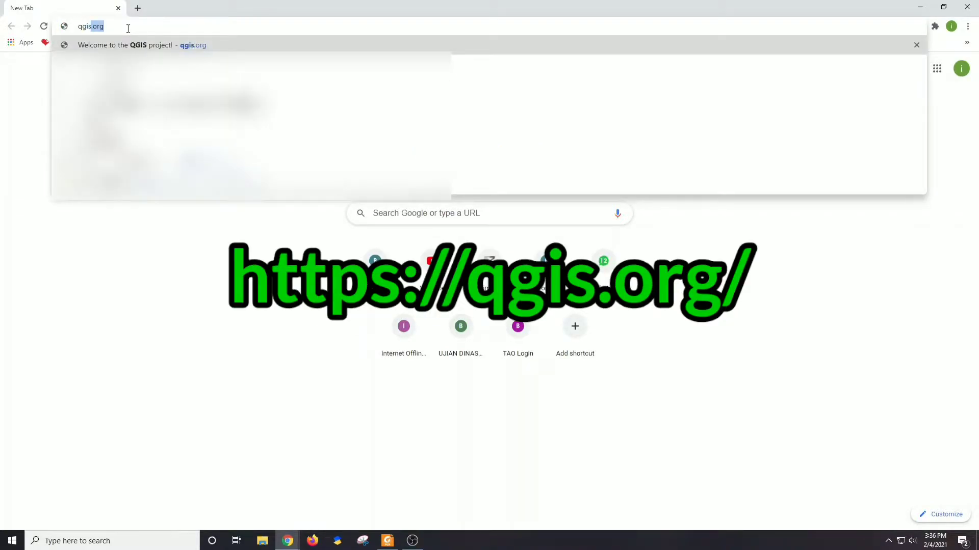
key(Return)
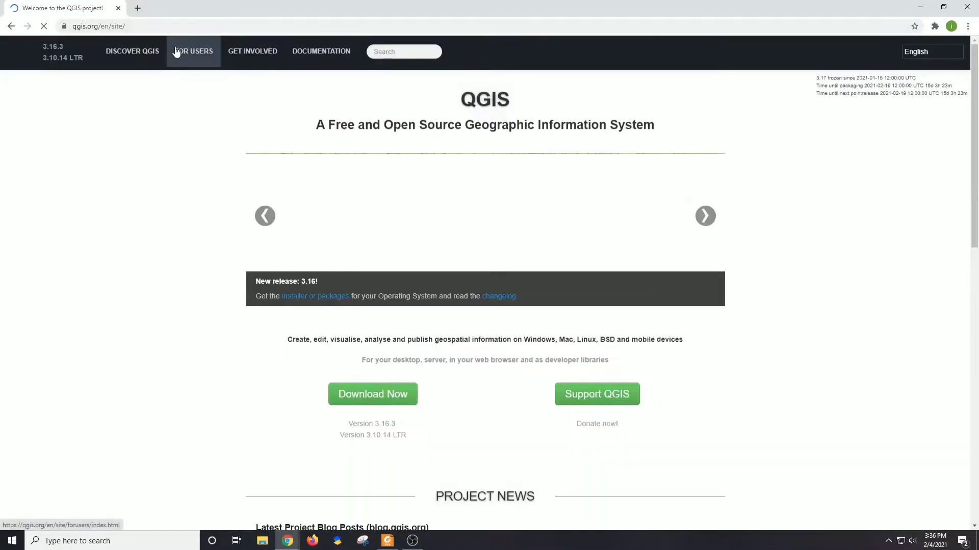
Step: Download the long-term release QGIS Standalone Installer Version 3.10 (64 bit) from the QGIS download page
drag(407, 435, 337, 436)
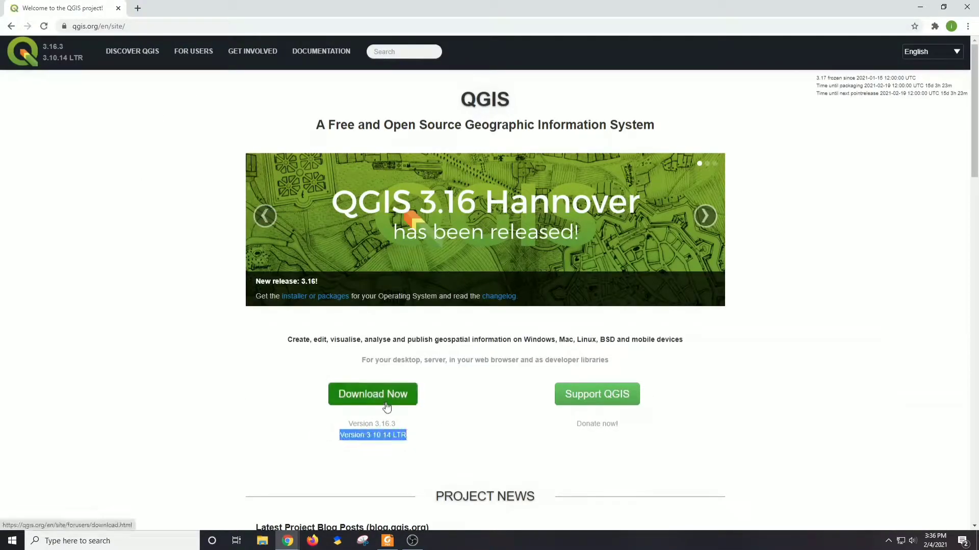
click(386, 405)
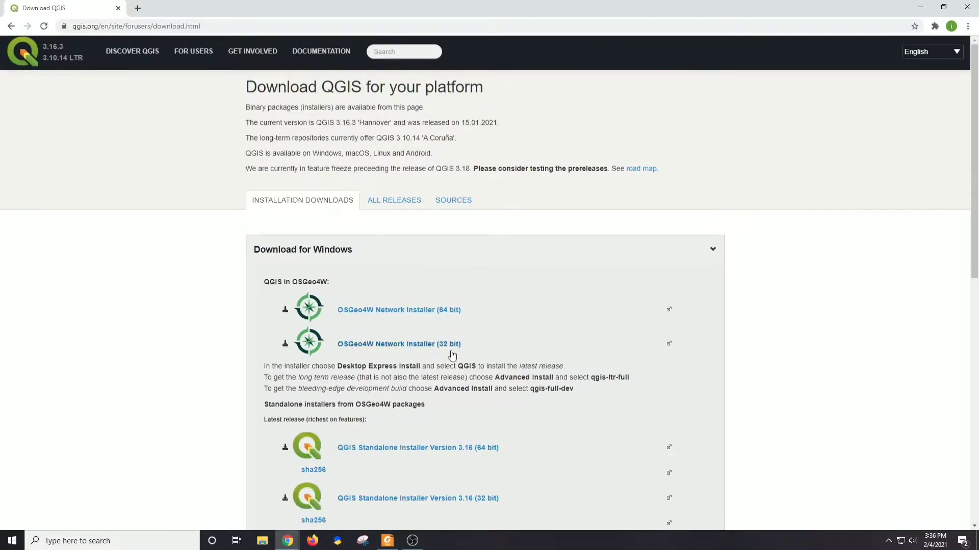
scroll(521, 365, down, 1)
scroll(520, 365, down, 3)
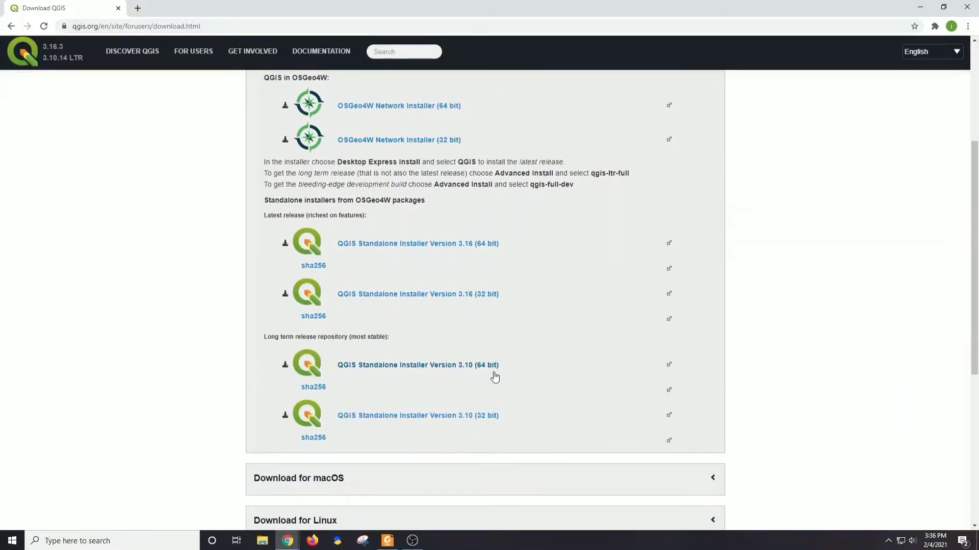
click(470, 369)
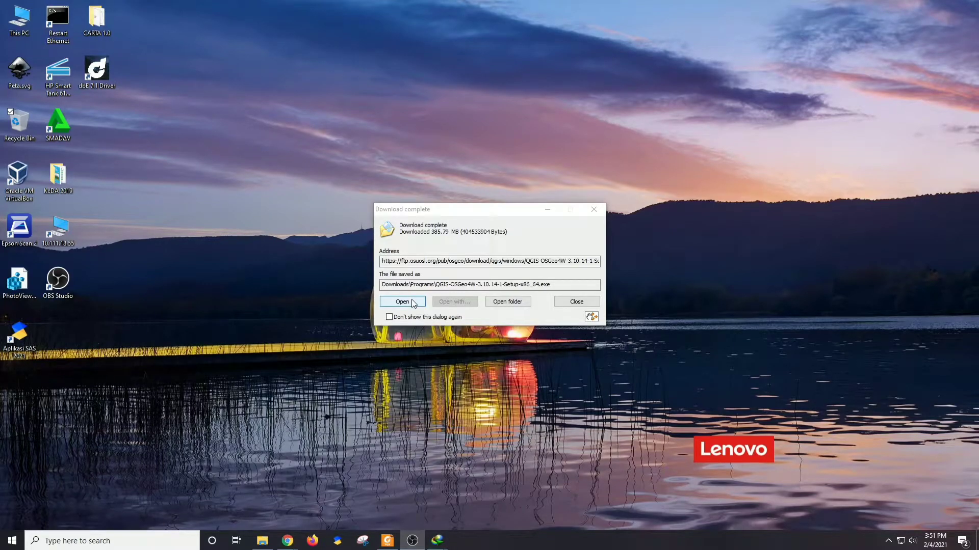
Step: Run the downloaded setup file and install QGIS 3.10.14 in C:\Program Files\QGIS 3.10
click(411, 302)
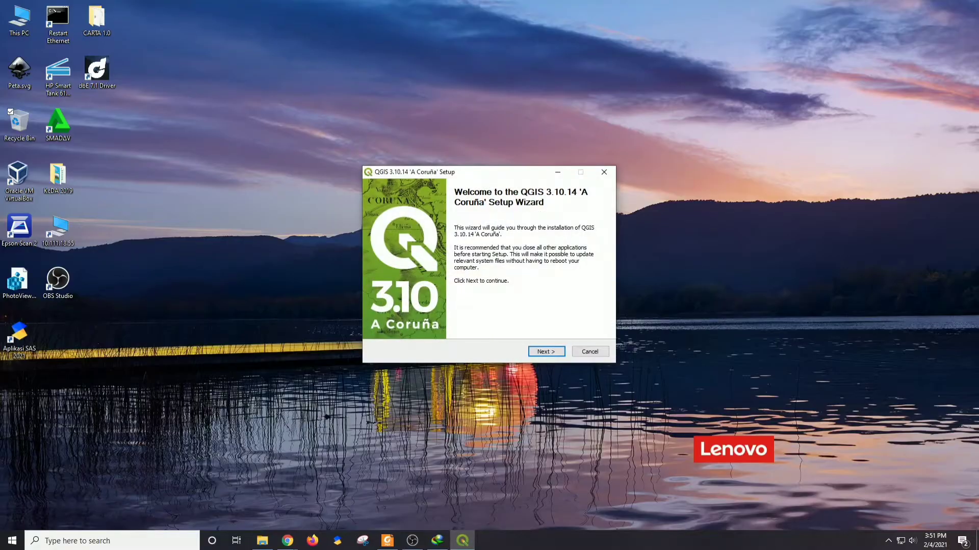
click(552, 355)
click(546, 352)
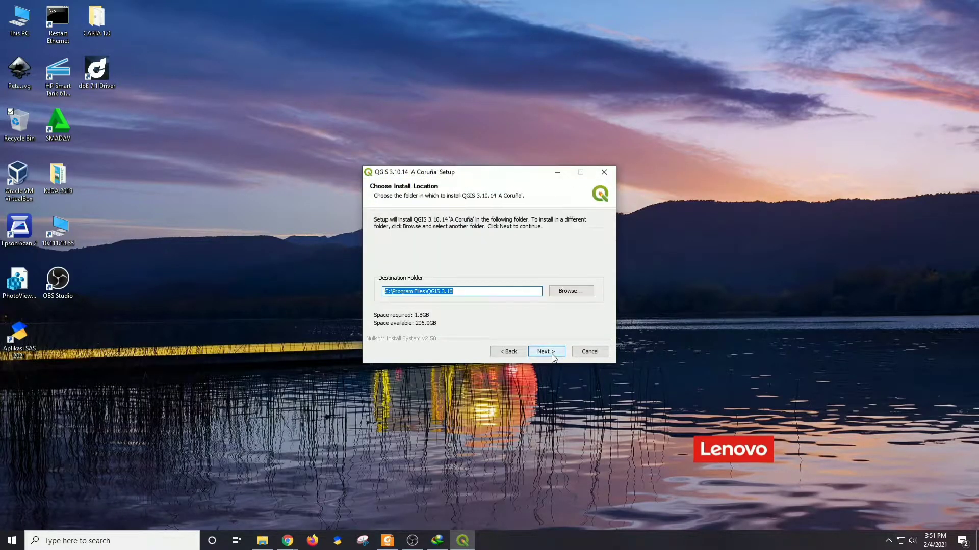
click(553, 357)
click(546, 352)
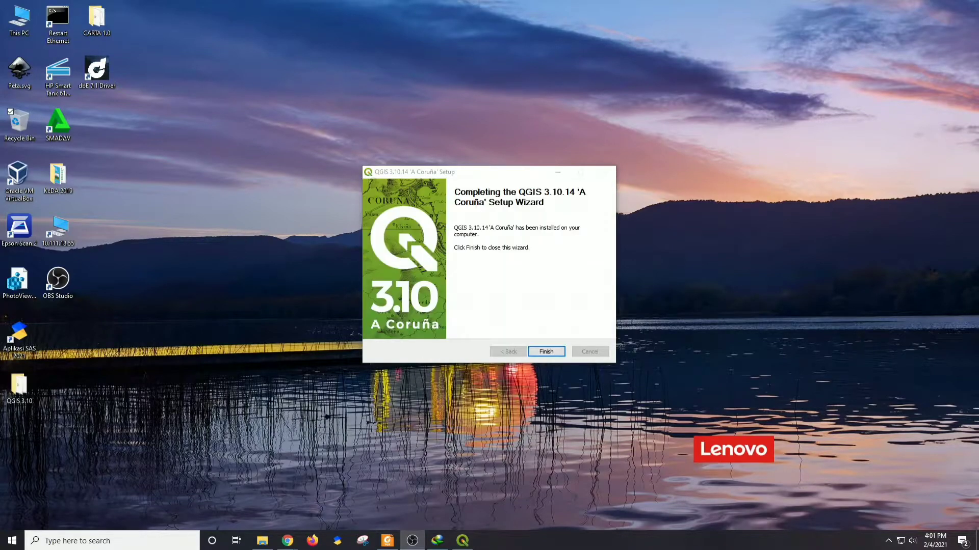
click(541, 354)
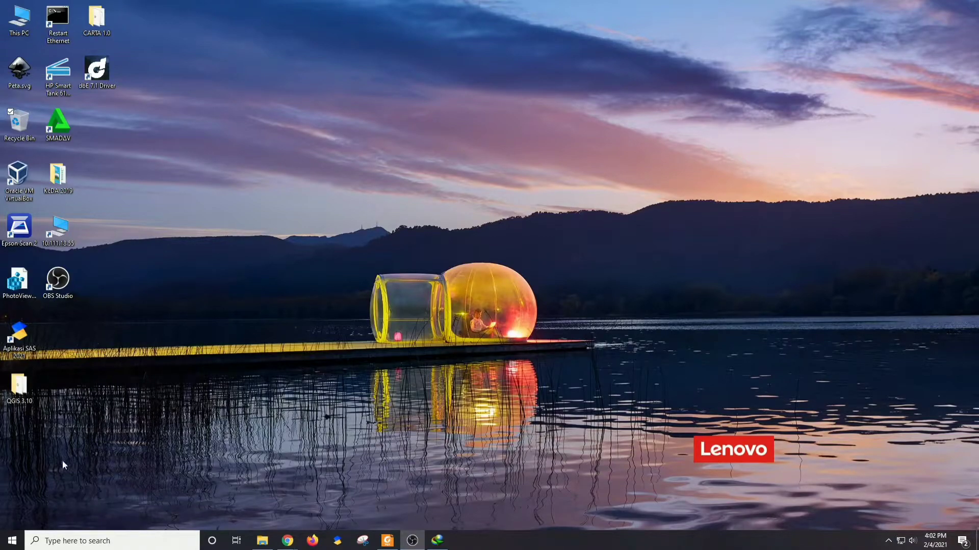
Step: Launch QGIS Desktop 3.10.14 and open the plugin manager
key(super)
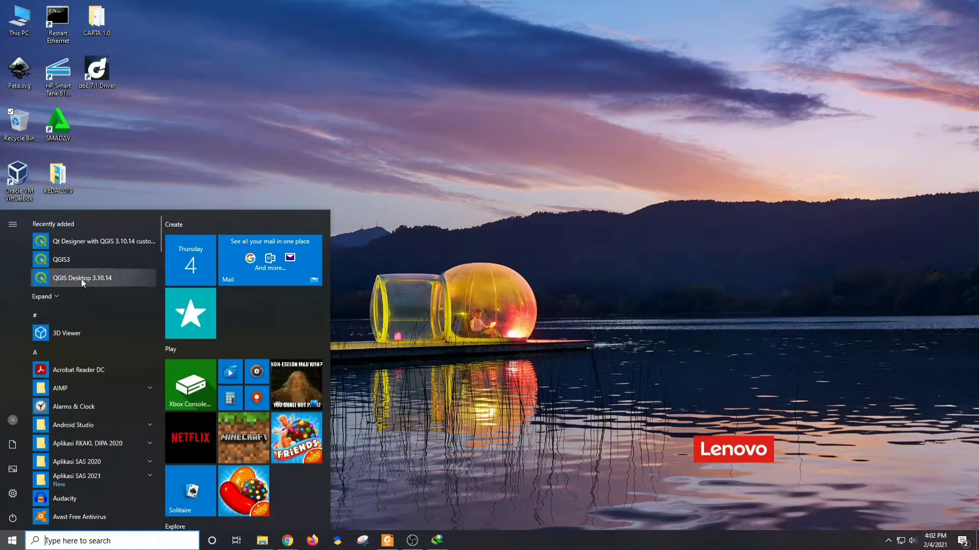
click(81, 279)
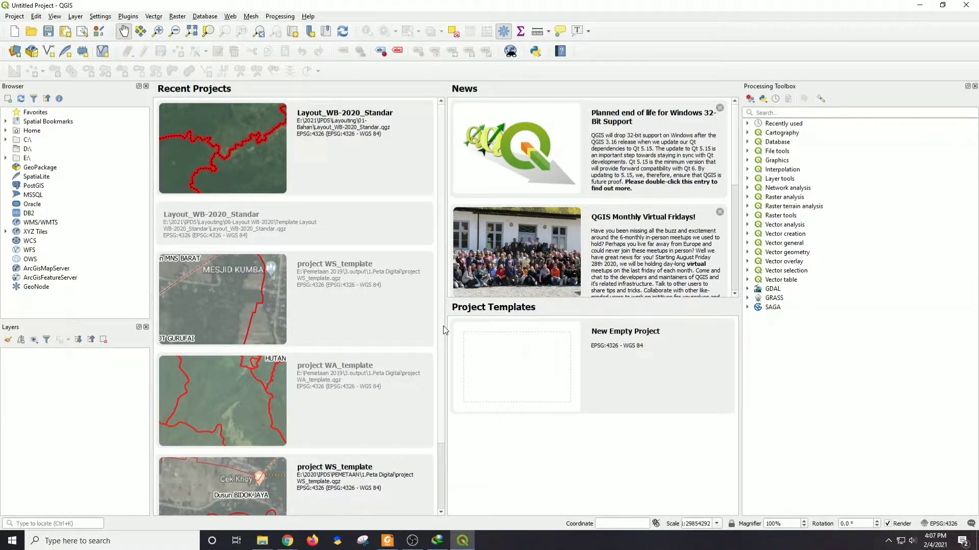
click(125, 19)
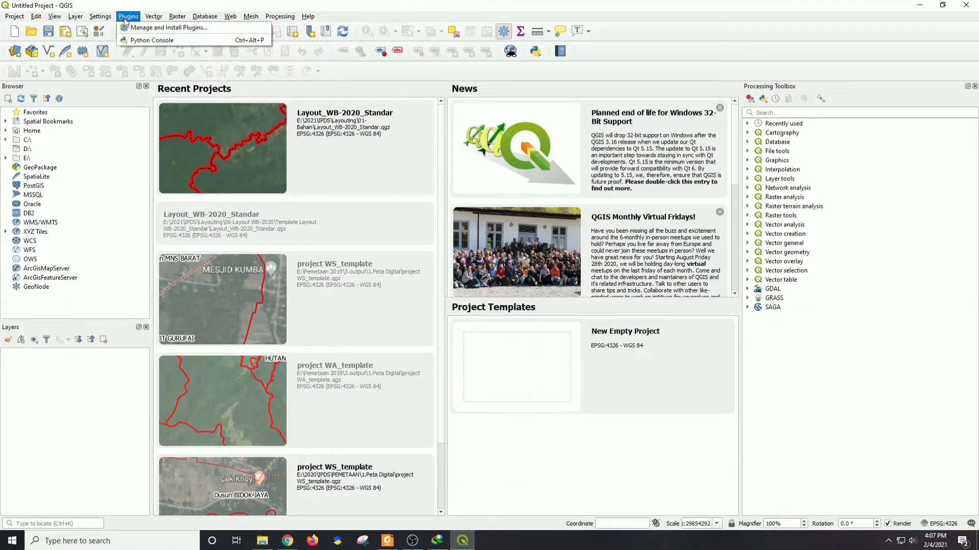
click(136, 28)
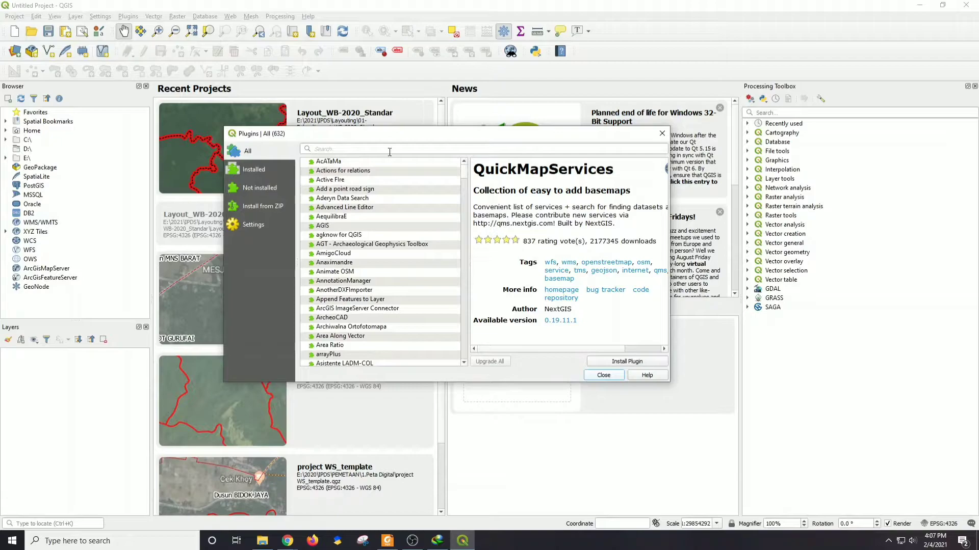
Step: Search the plugins for "quickmap", install QuickMapServices and close the plugin manager
text(quickmap)
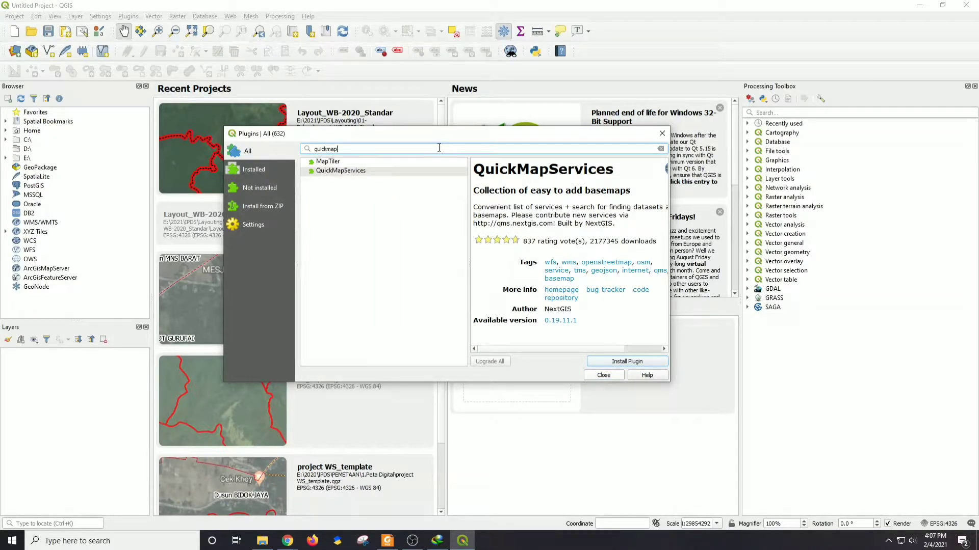
click(366, 173)
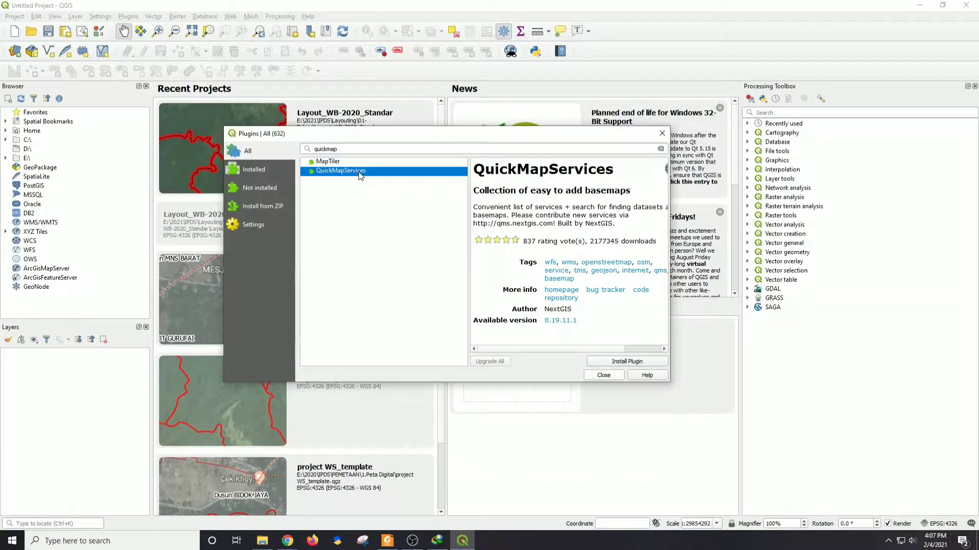
click(621, 362)
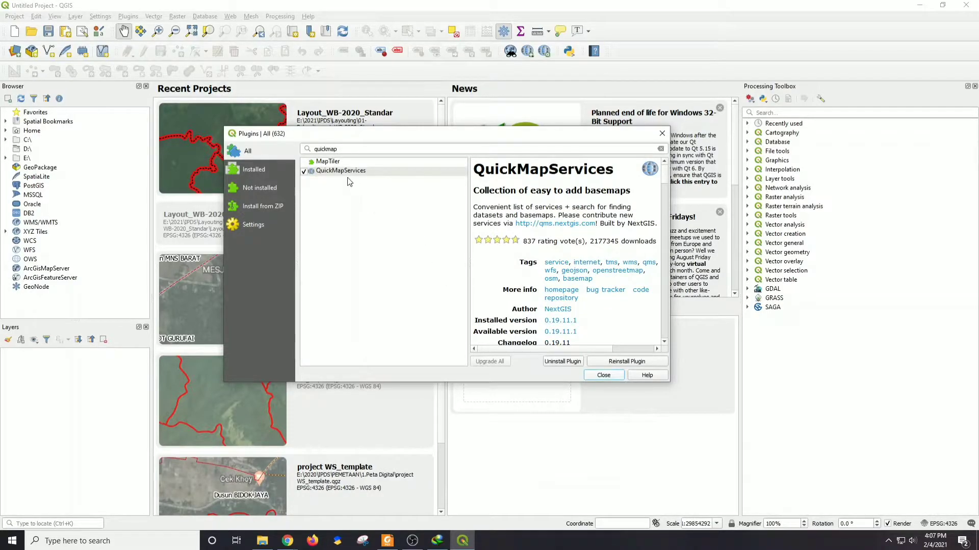
click(597, 378)
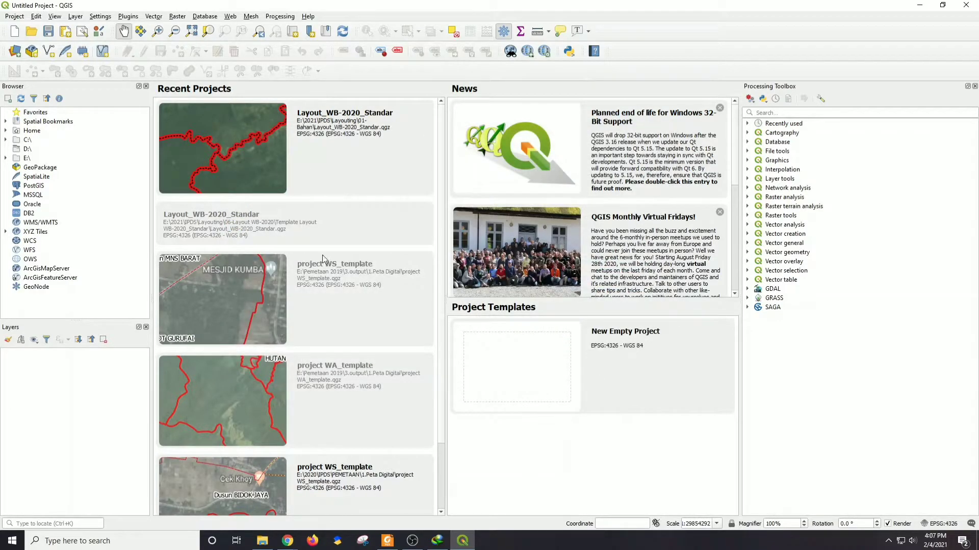
Step: Look through the basemap providers offered by QuickMapServices, including the Google basemaps
click(230, 17)
mouse_move(232, 40)
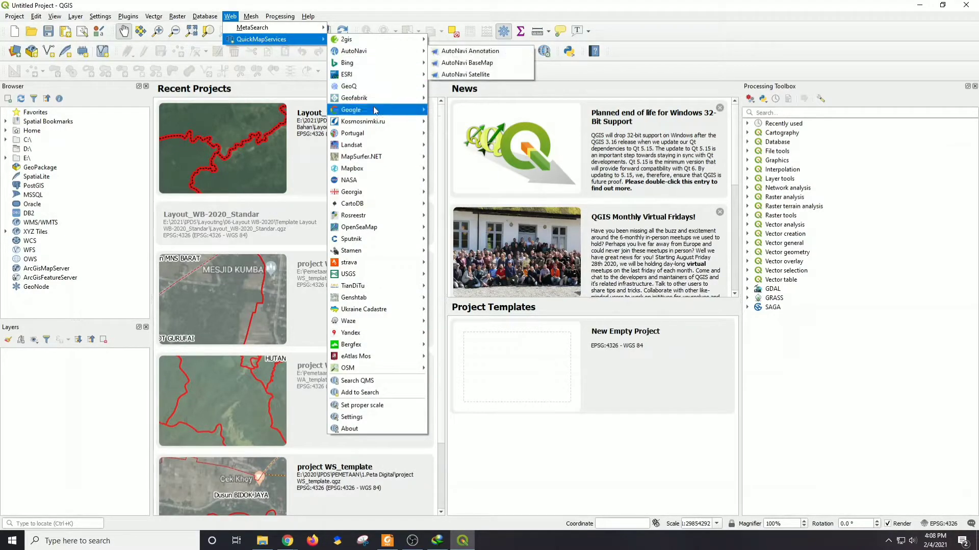
mouse_move(394, 110)
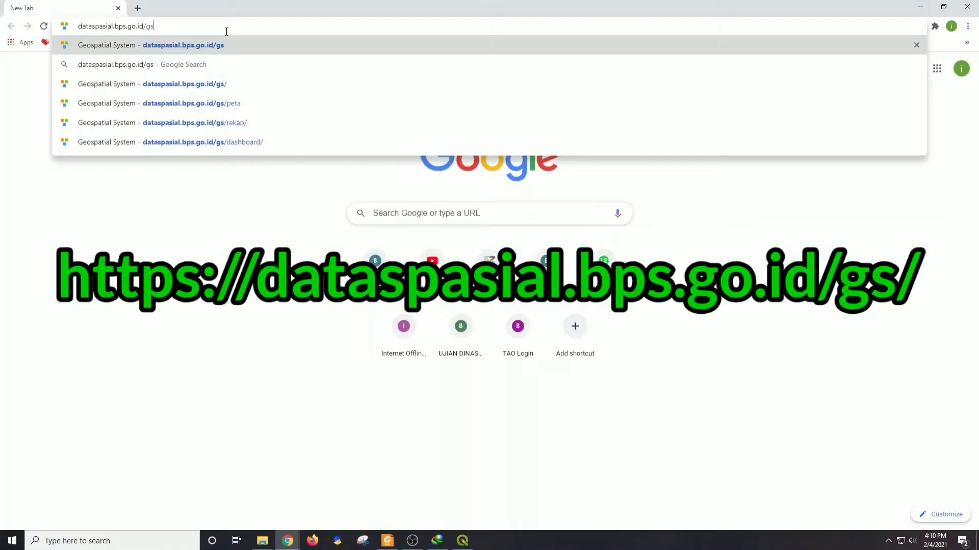
Step: Switch to Chrome, open dataspasial.bps.go.id/gs and sign in to the Geospatial System through SSO
key(Return)
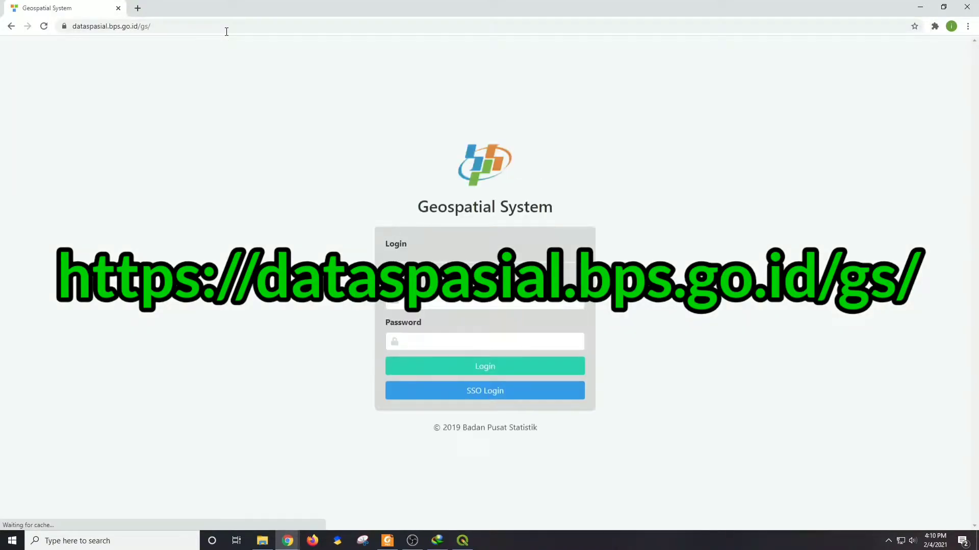
click(484, 396)
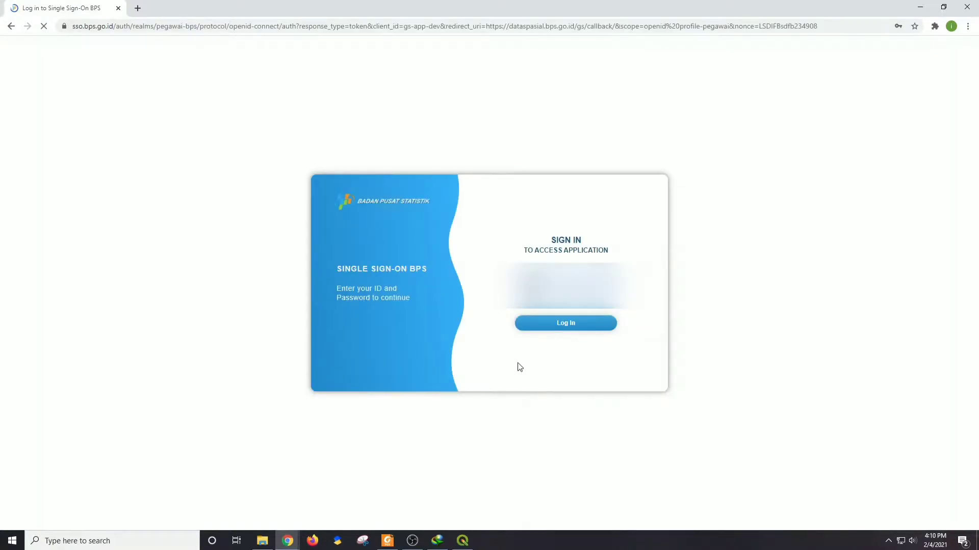
click(564, 328)
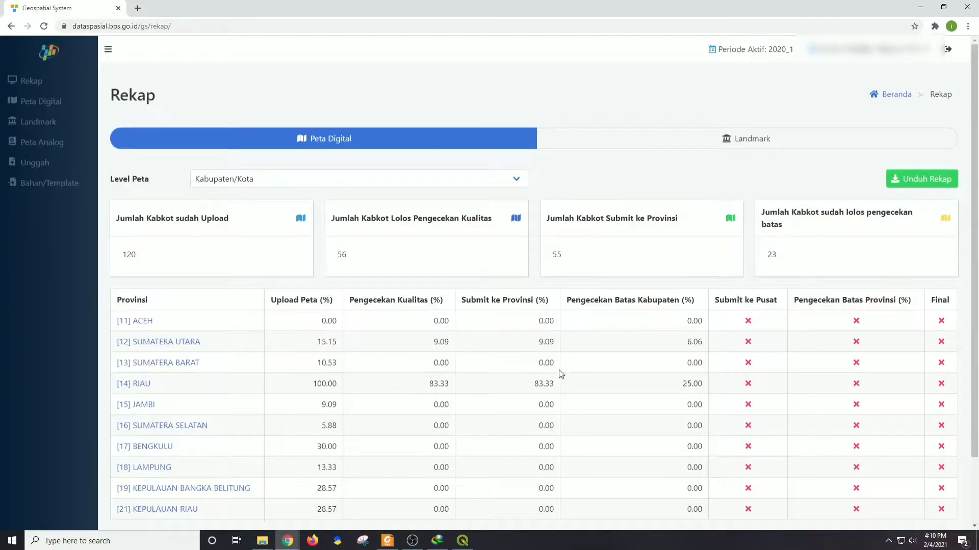
Step: Open the Peta Digital page and set Periode to 2019_1 and Wilayah to [11] ACEH, [18] PIDIE JAYA
click(62, 109)
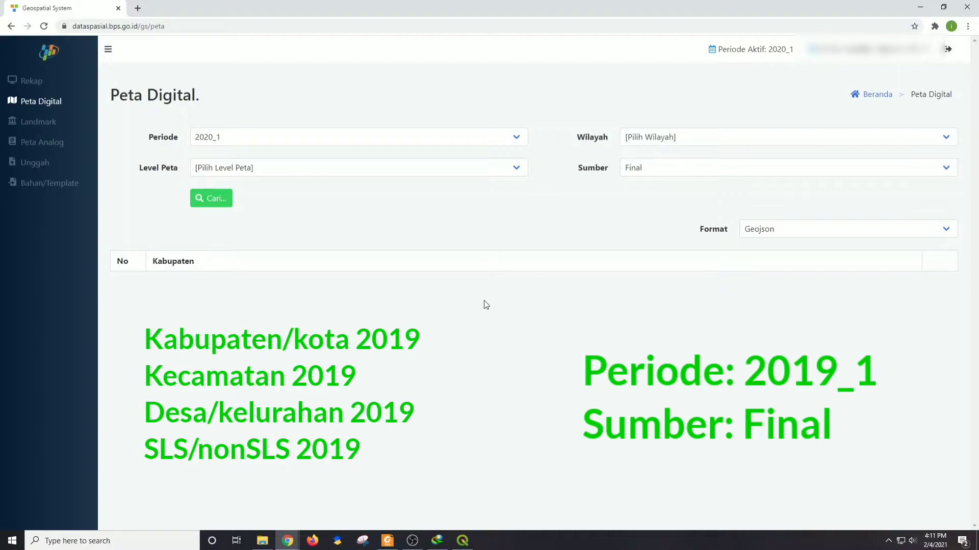
click(504, 139)
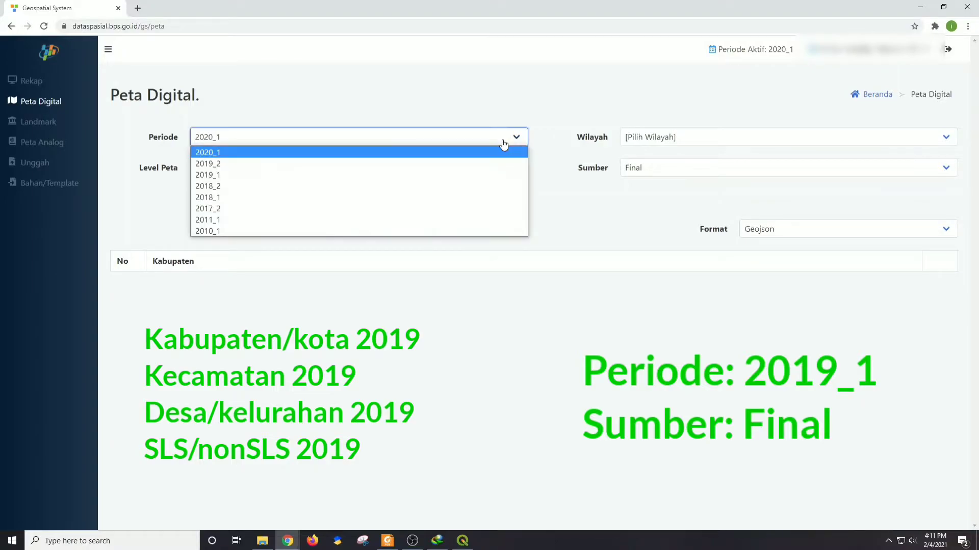
click(496, 174)
click(686, 137)
click(684, 162)
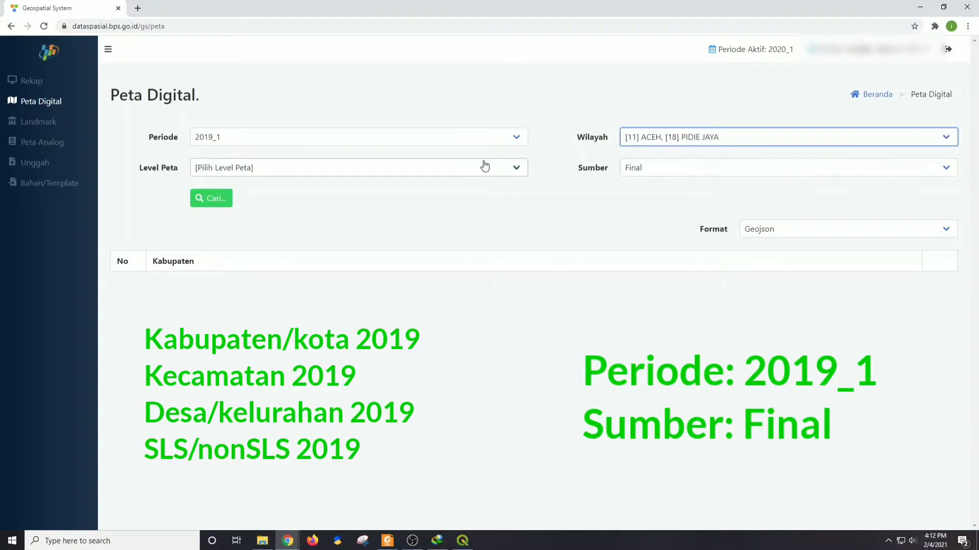
Step: Search for the digital map with Level Peta Kabupaten/Kota, Sumber Final and Format Geojson
click(485, 167)
click(482, 194)
click(668, 175)
click(665, 183)
click(762, 229)
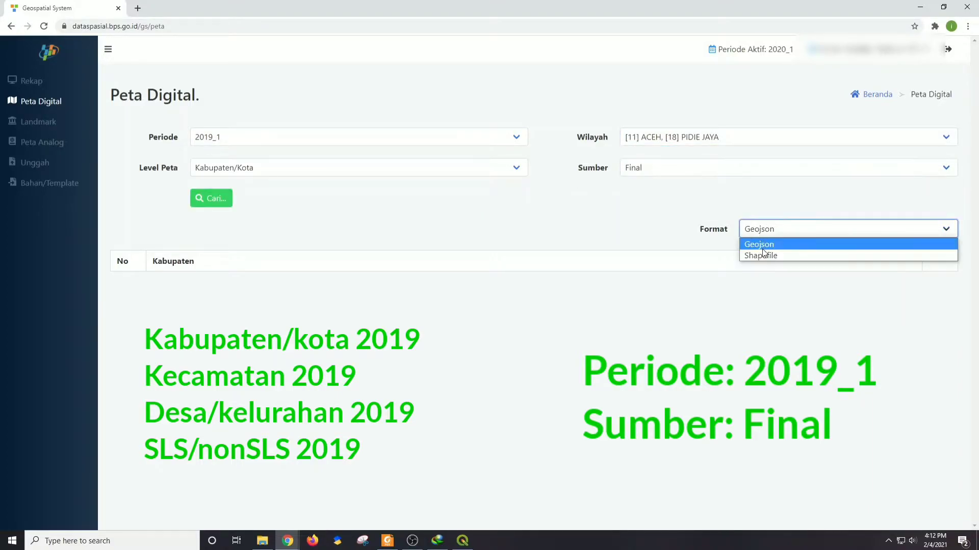
click(763, 250)
click(209, 200)
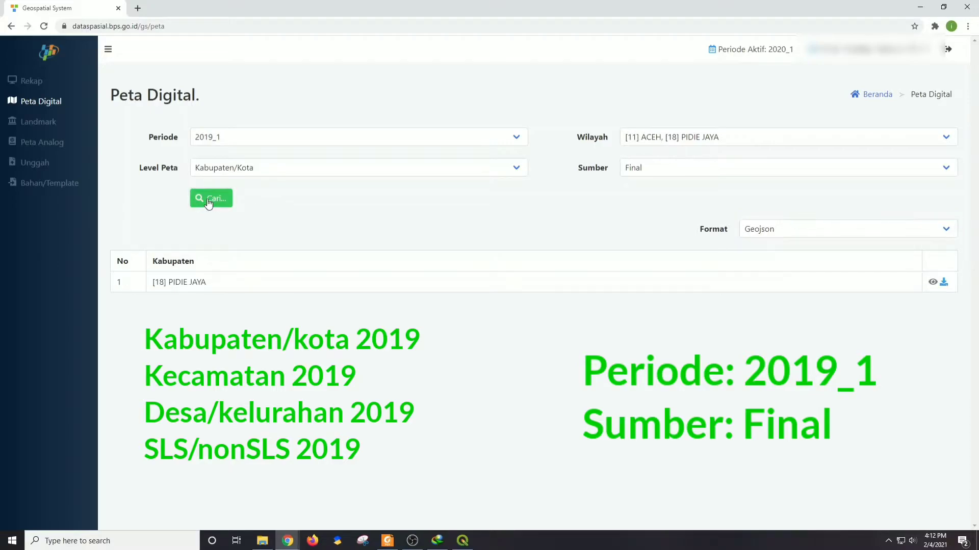
Step: Download the [18] PIDIE JAYA digital map and save it in Downloads as final_kab_1118.geojson
click(944, 283)
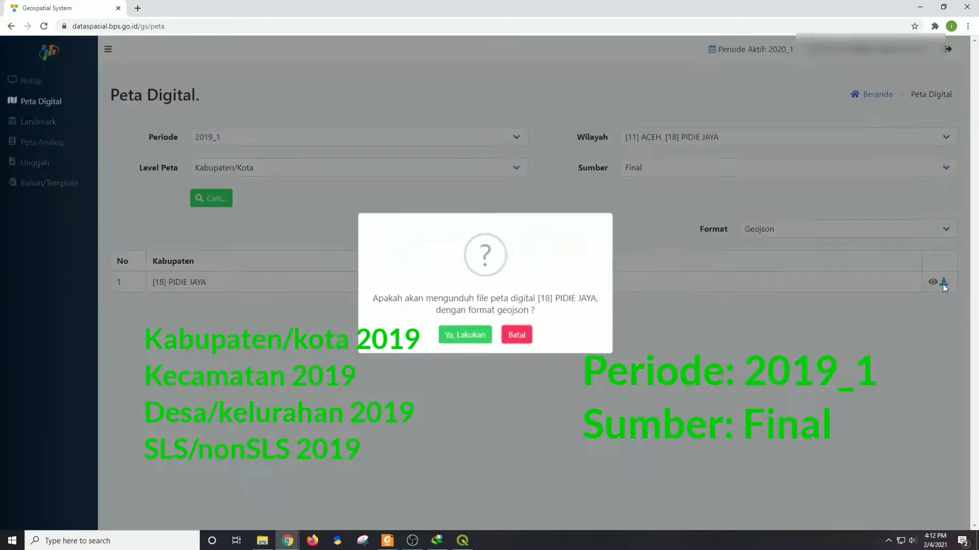
click(462, 334)
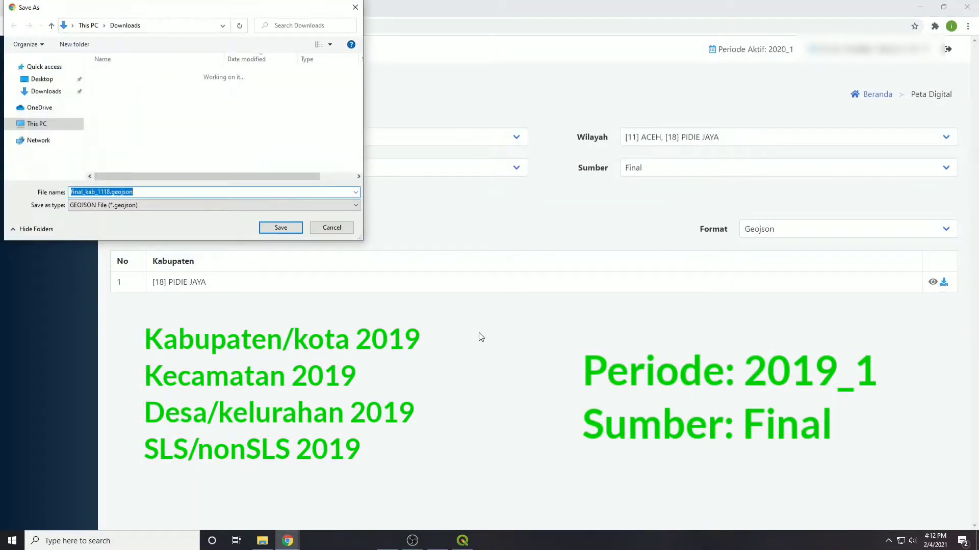
click(281, 227)
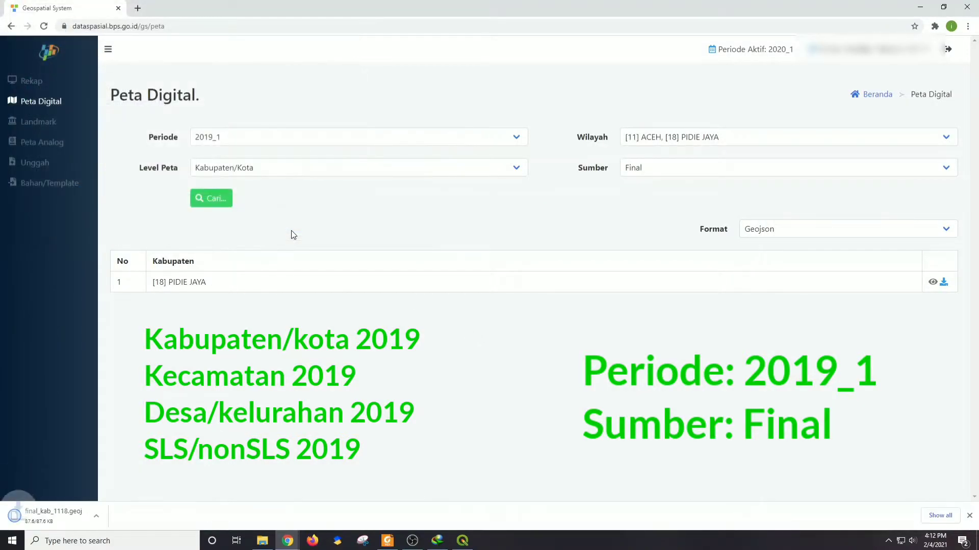
Step: Find the Kecamatan-level digital map of [18] PIDIE JAYA and download it to Downloads as final_kec_1118.geojson
click(480, 168)
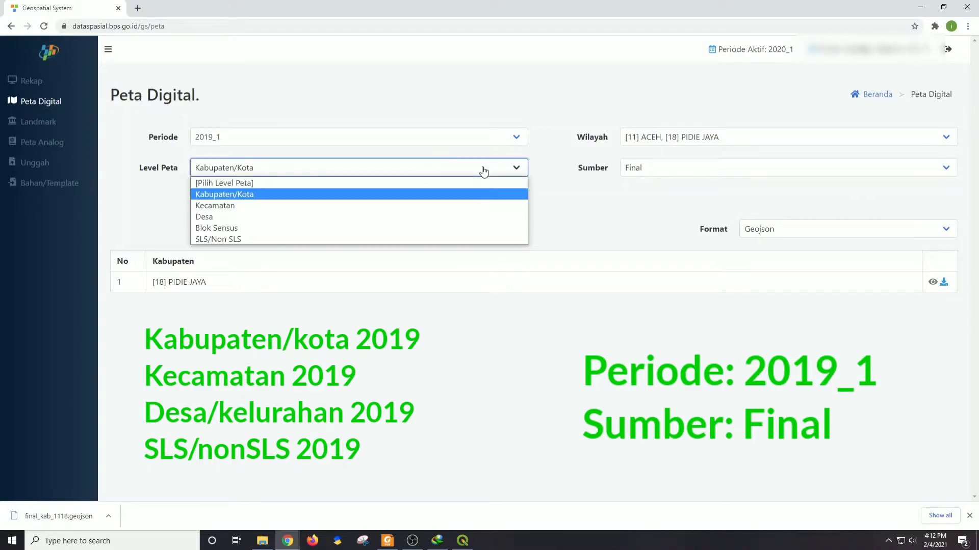
click(464, 207)
click(218, 197)
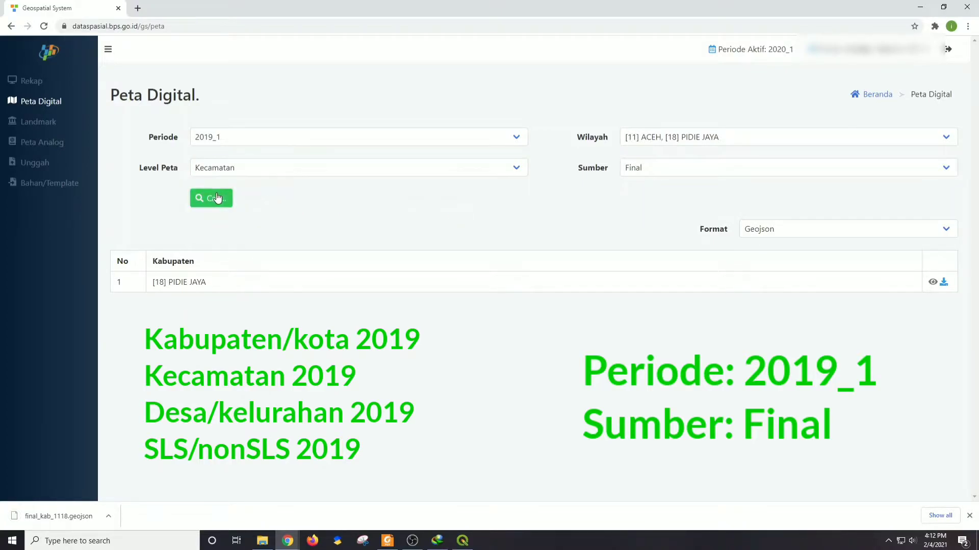
click(943, 283)
click(473, 323)
click(283, 231)
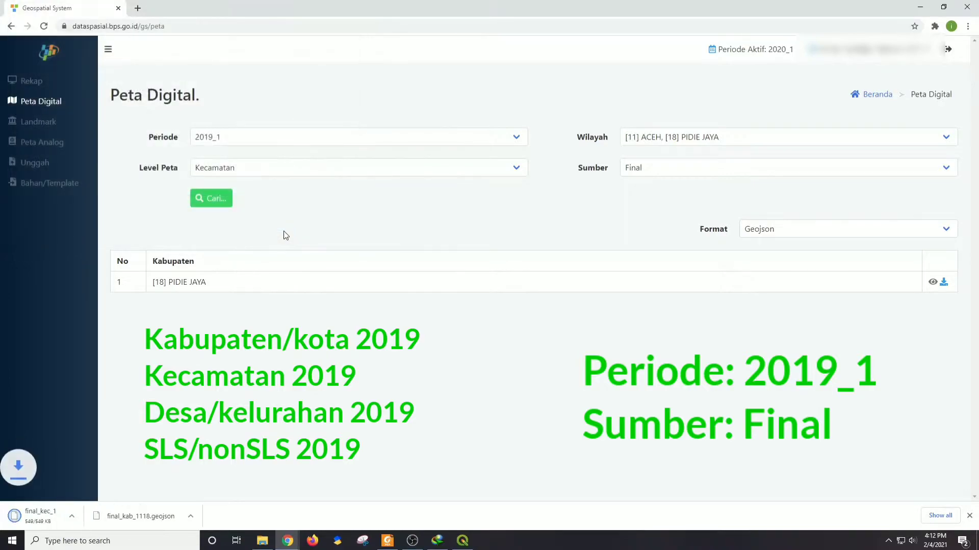
Step: Find the Desa-level digital map of [18] PIDIE JAYA and download it to Downloads as final_desa_1118.geojson
click(367, 172)
click(353, 217)
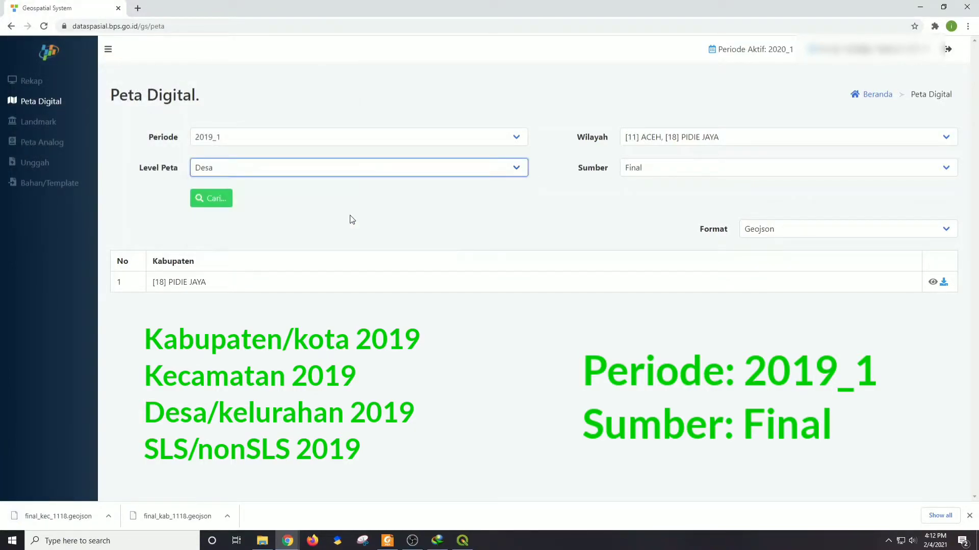
click(212, 201)
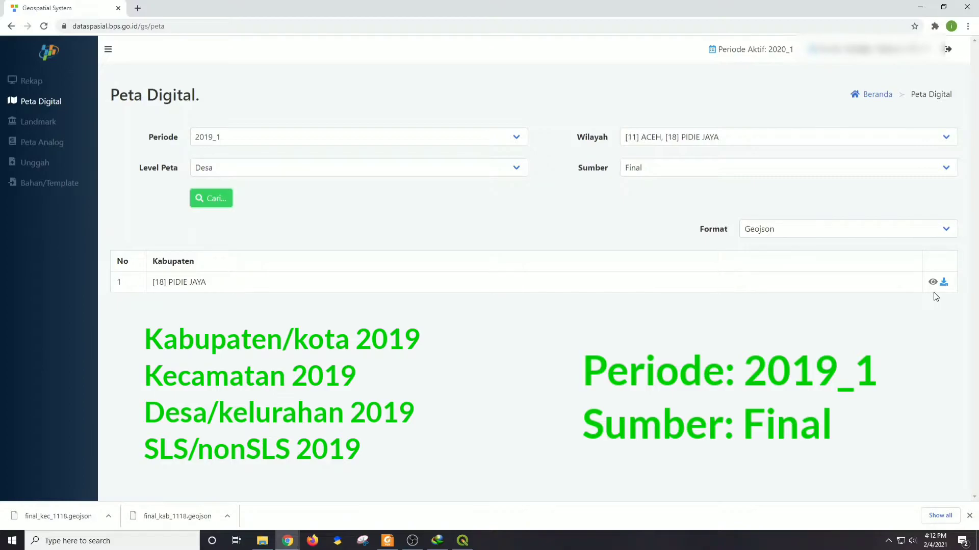
click(943, 283)
click(467, 323)
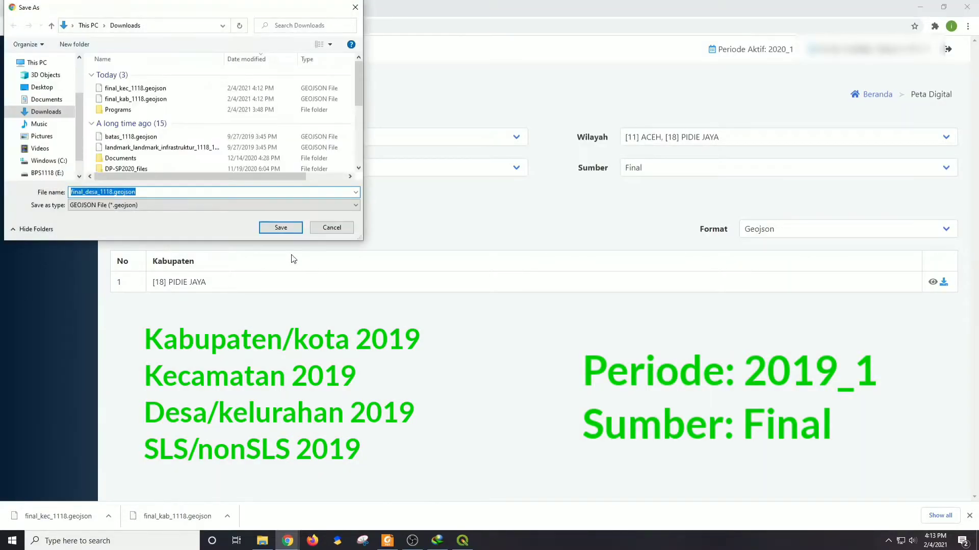
click(280, 225)
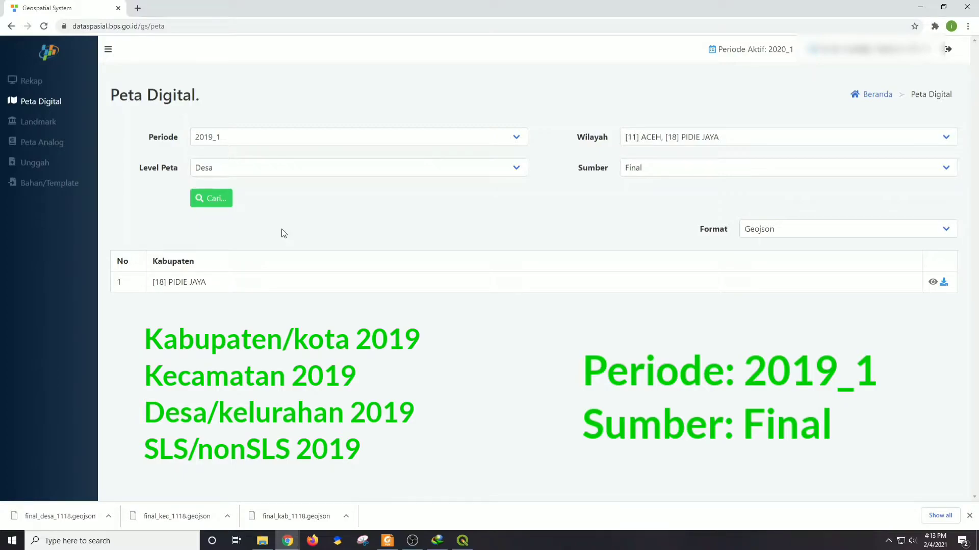
Step: Find the SLS/Non SLS digital map of [18] PIDIE JAYA and download it to Downloads as final_sls_1118.geojson
click(290, 175)
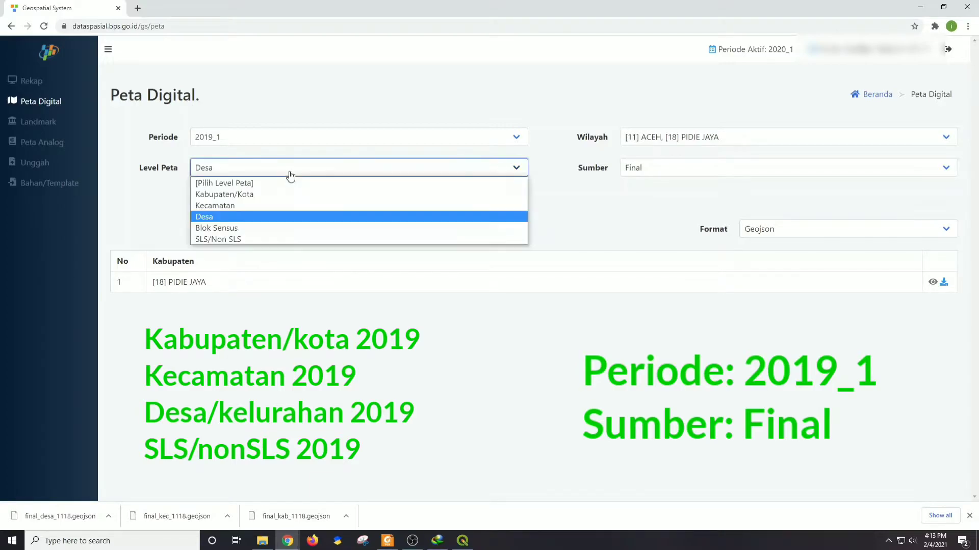
click(253, 240)
key(Tab)
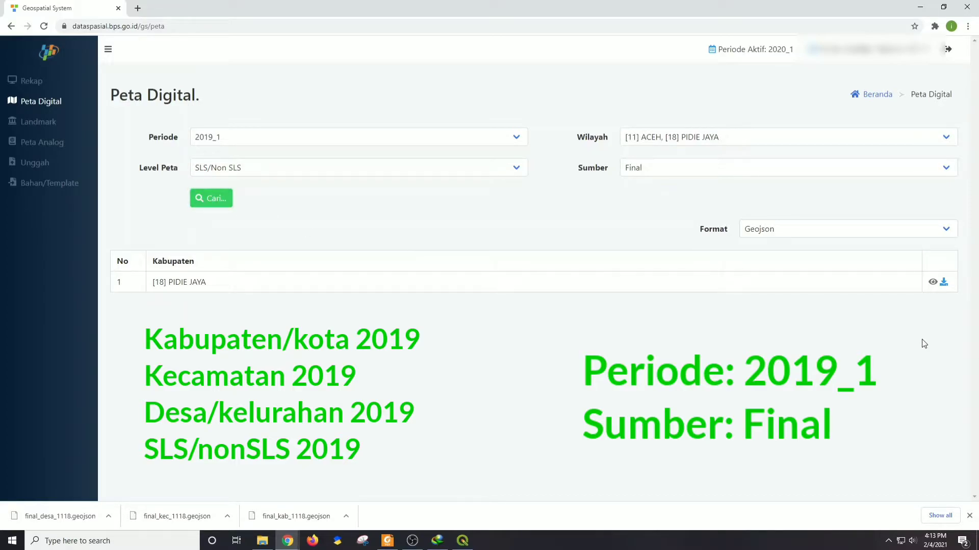
click(943, 283)
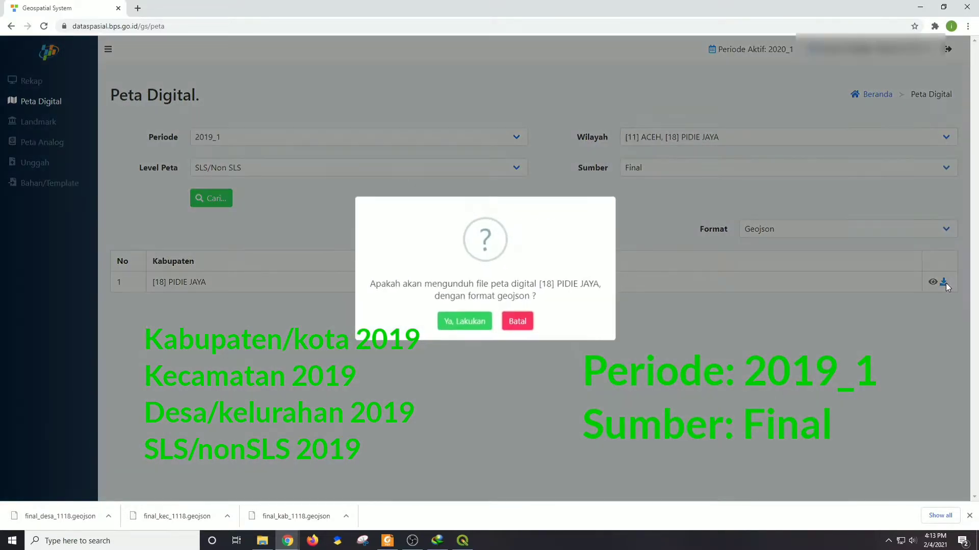
click(452, 323)
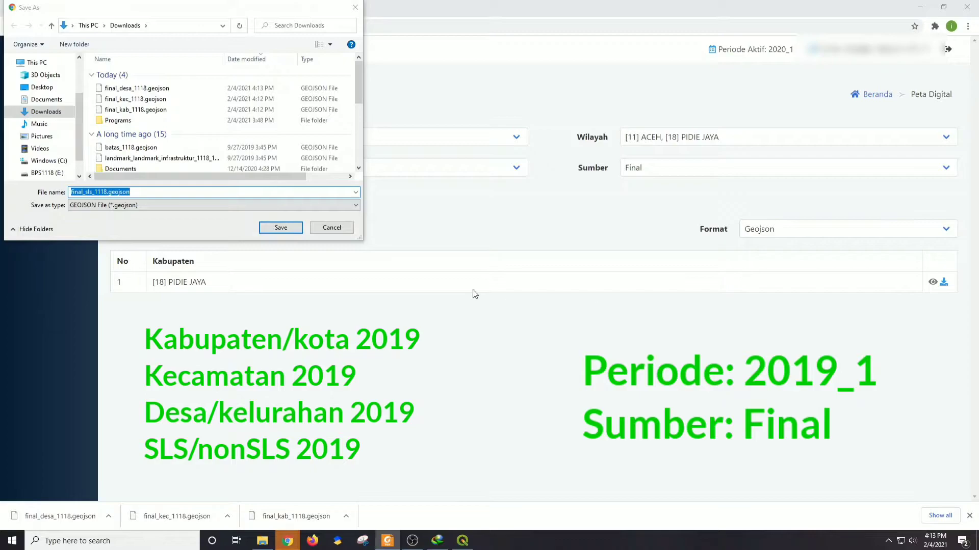
click(289, 228)
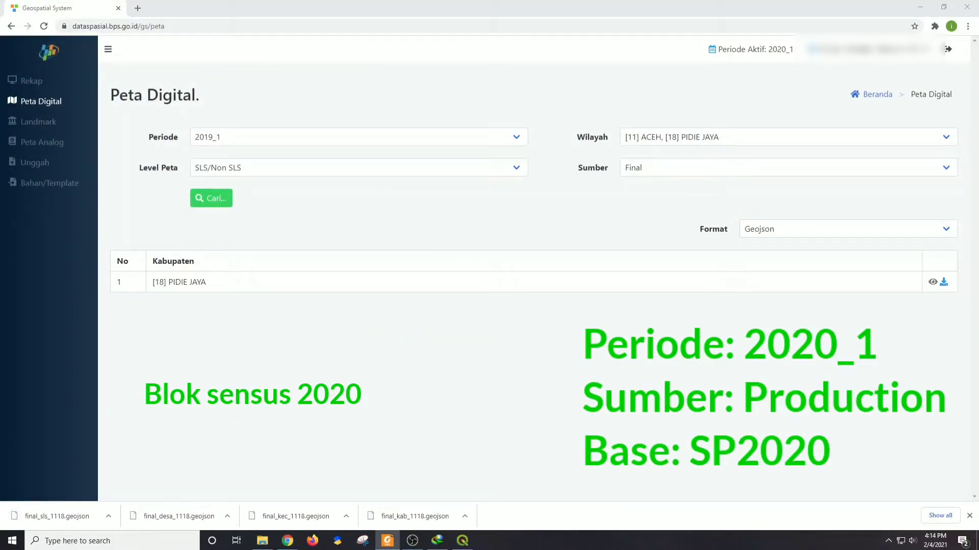
Step: Search for the digital map with Periode 2020_1, Level Peta Blok Sensus, Sumber Production and Base SP2020
click(509, 136)
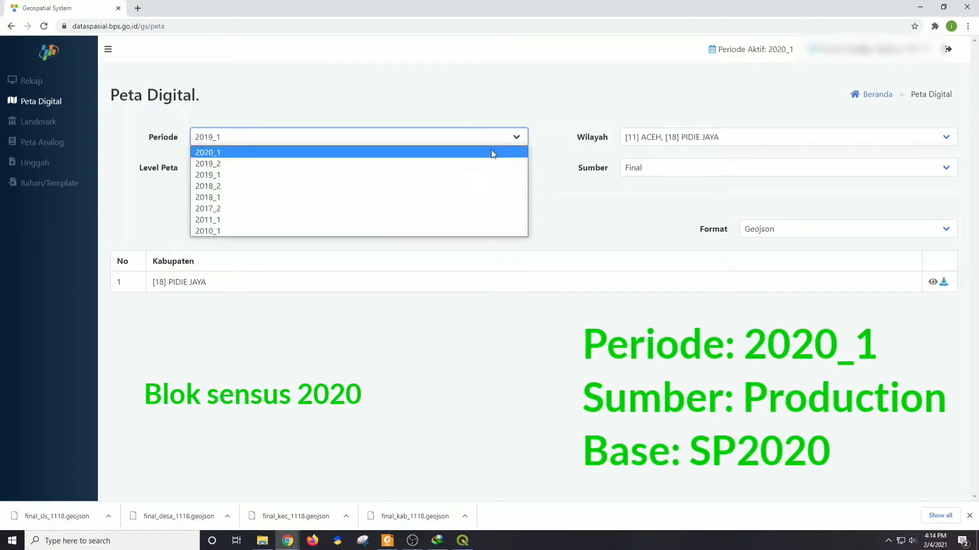
click(485, 152)
click(408, 172)
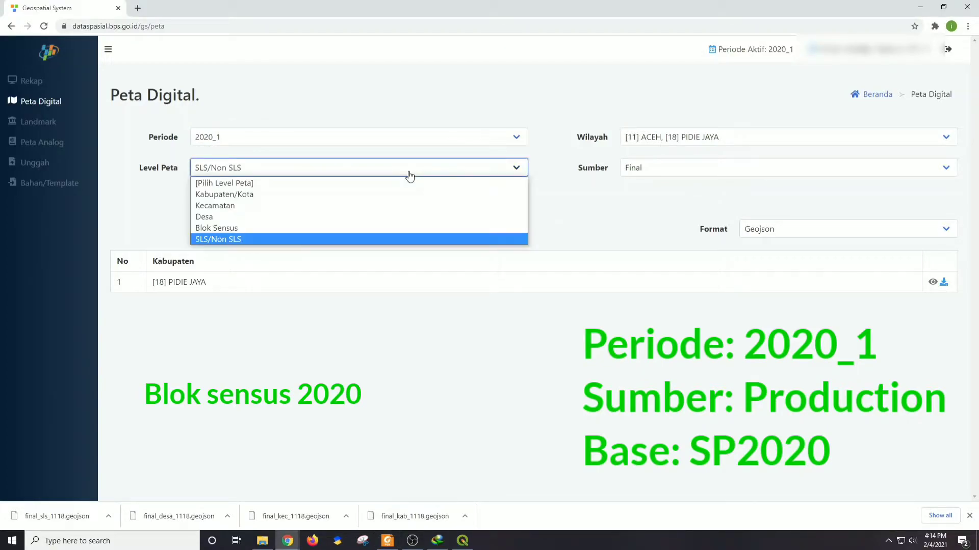
click(362, 228)
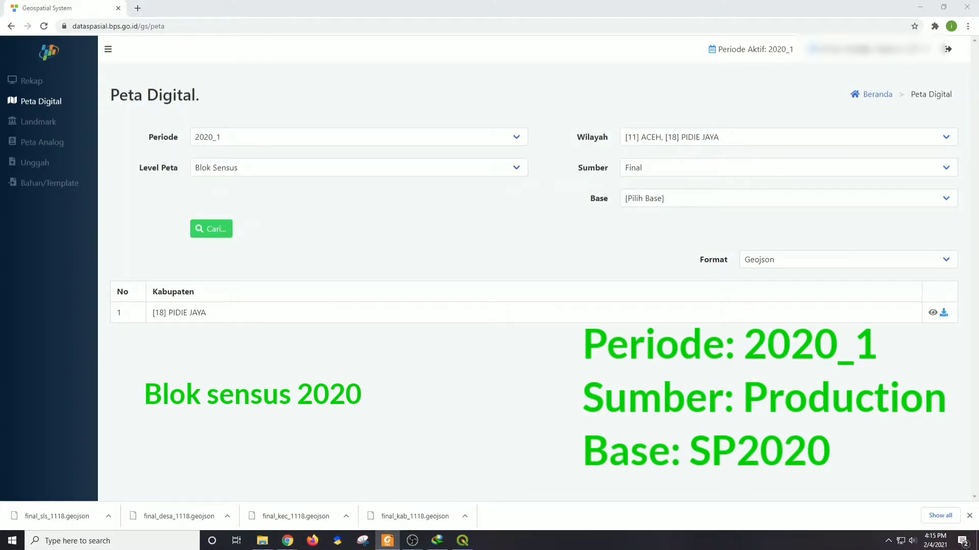
click(791, 172)
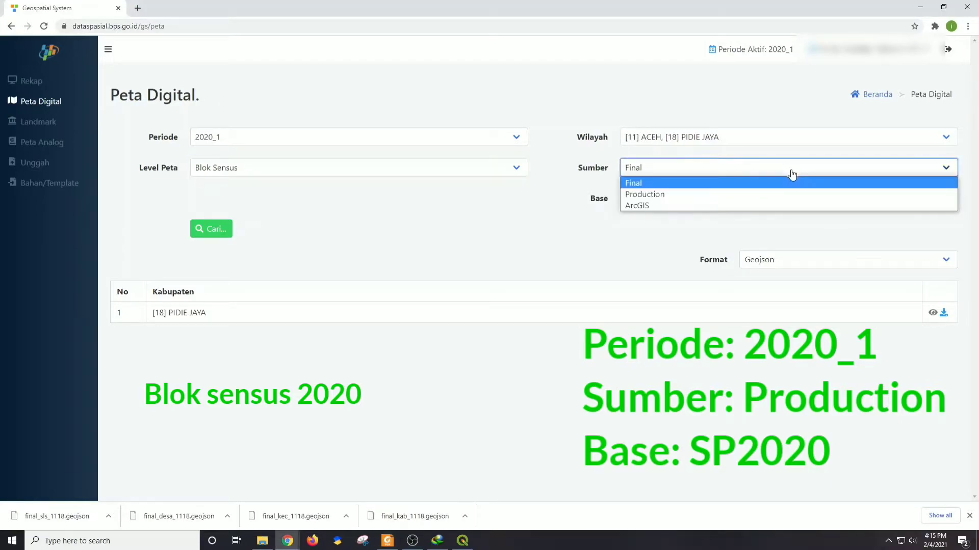
click(783, 197)
click(787, 202)
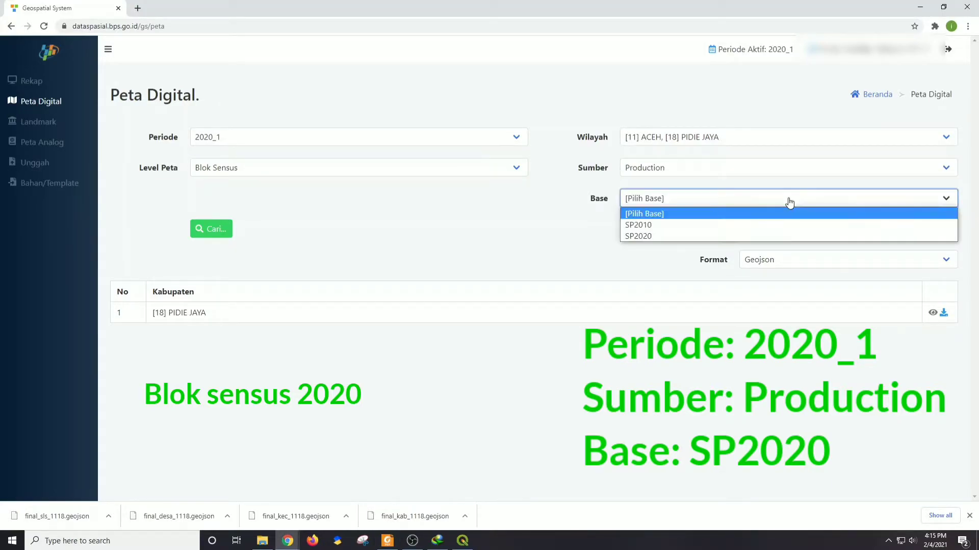
click(781, 235)
click(219, 241)
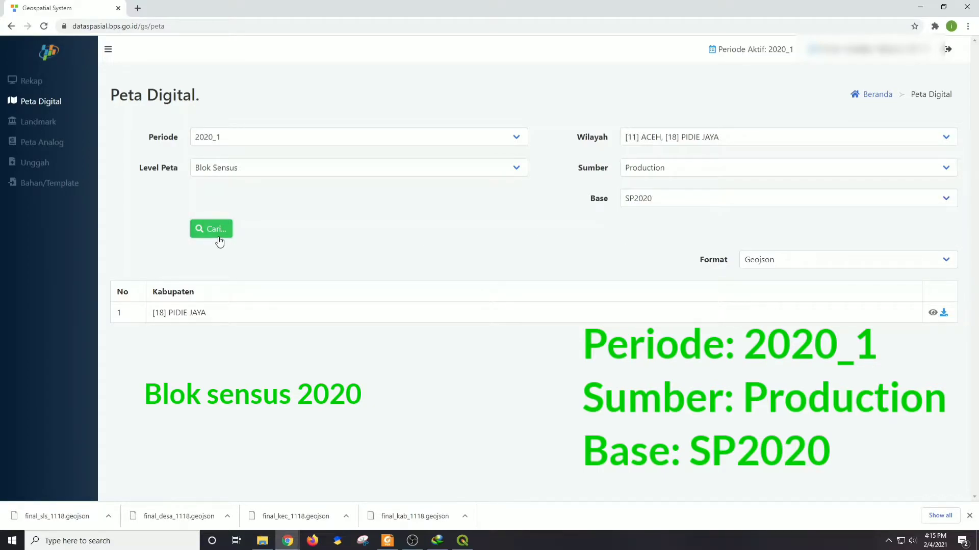
Step: Download the [18] PIDIE JAYA census block map and save it in Downloads as prod_bs_1118sp2020.geojson
click(943, 313)
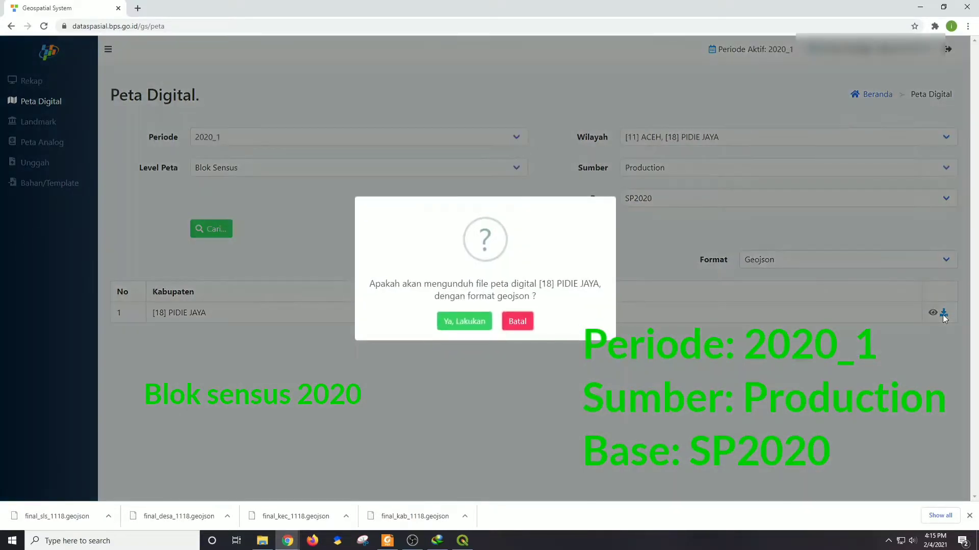
click(467, 326)
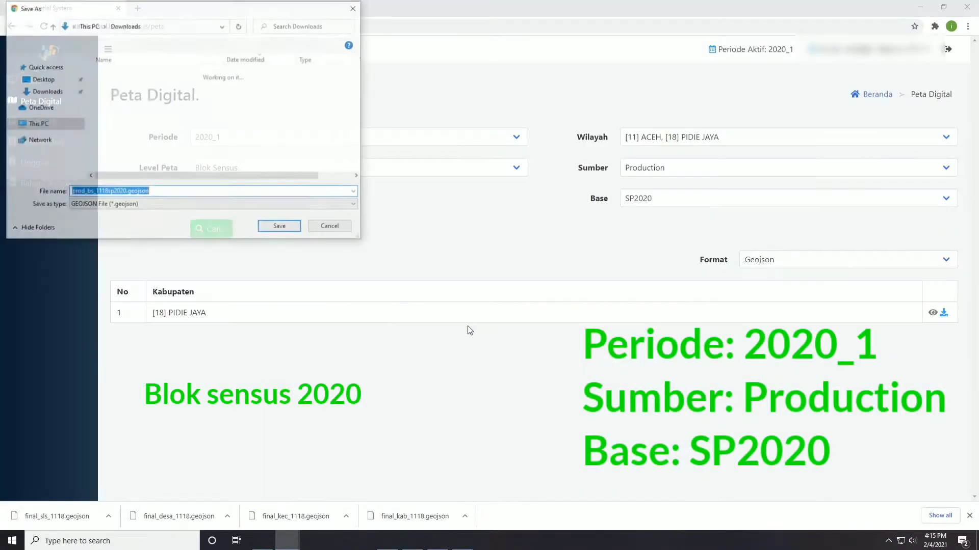
click(281, 227)
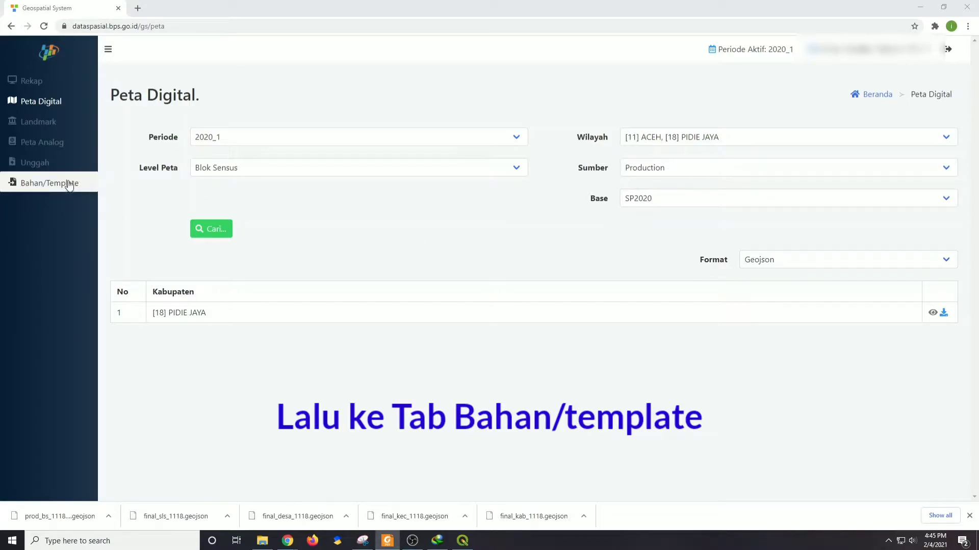
Step: Open the Bahan/Template page and download Template Layout Peta WB-2020 as 20210121_09_Template_Layout_SP2020-WB_Standar.zip
click(36, 187)
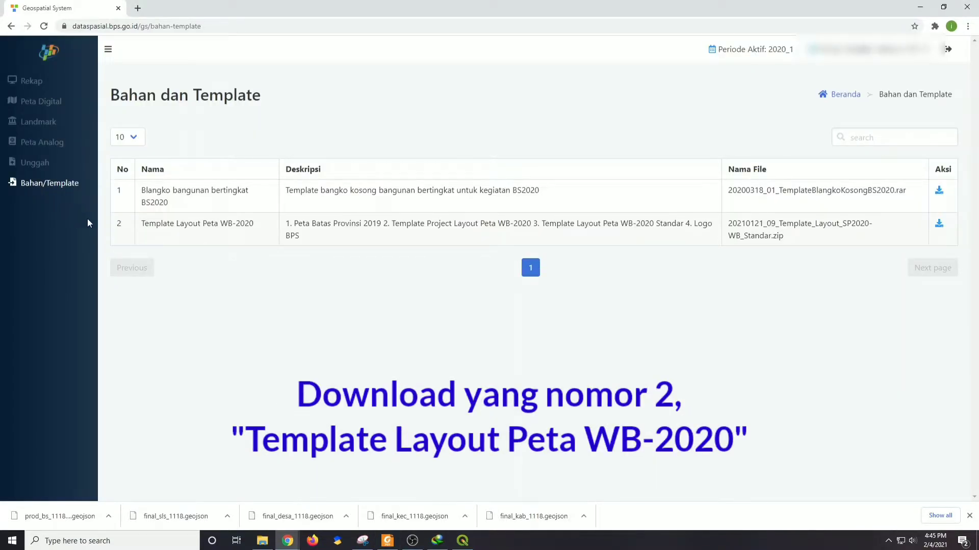
drag(120, 225, 896, 232)
click(896, 232)
click(939, 225)
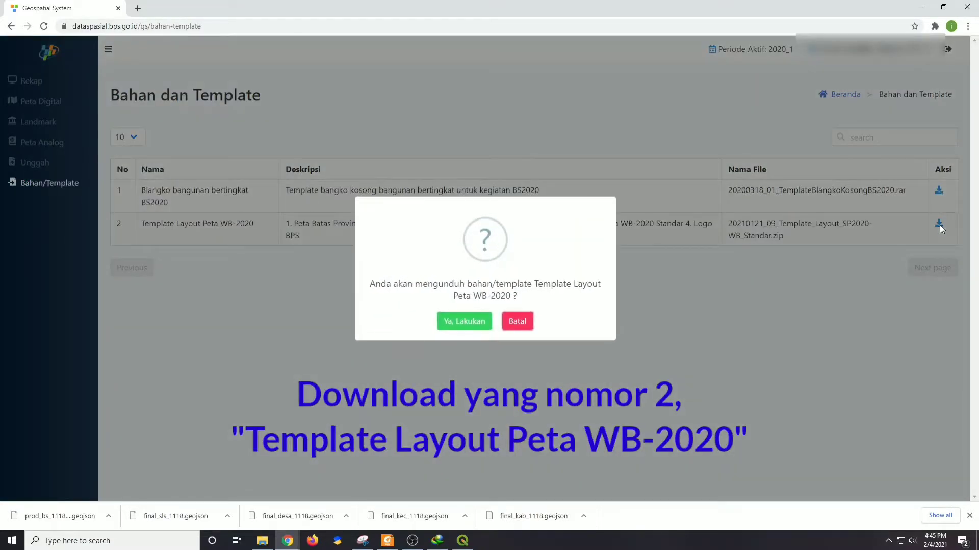
click(462, 322)
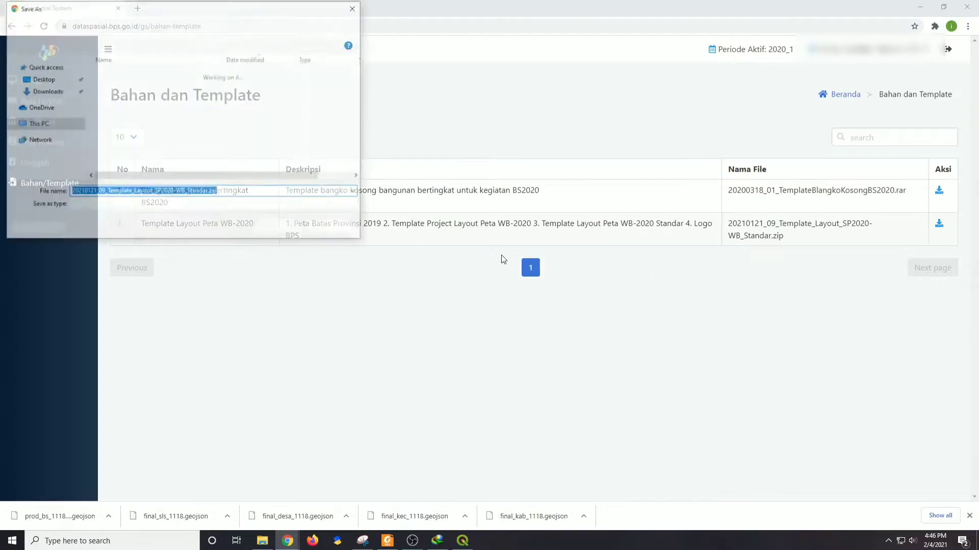
click(277, 227)
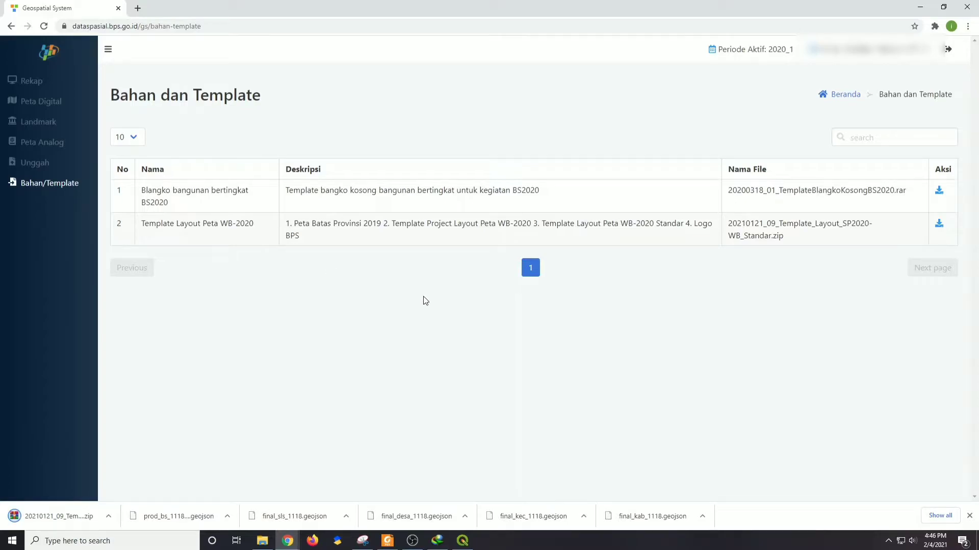
Step: Switch to File Explorer, create a folder named LAYOUTING on drive BPS1118 (E:) and open it
key(super+e)
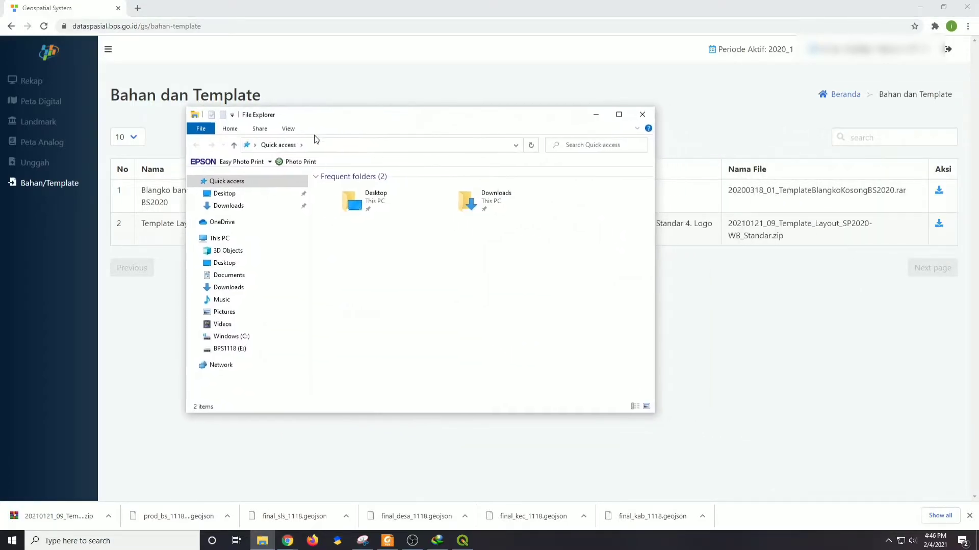
click(242, 352)
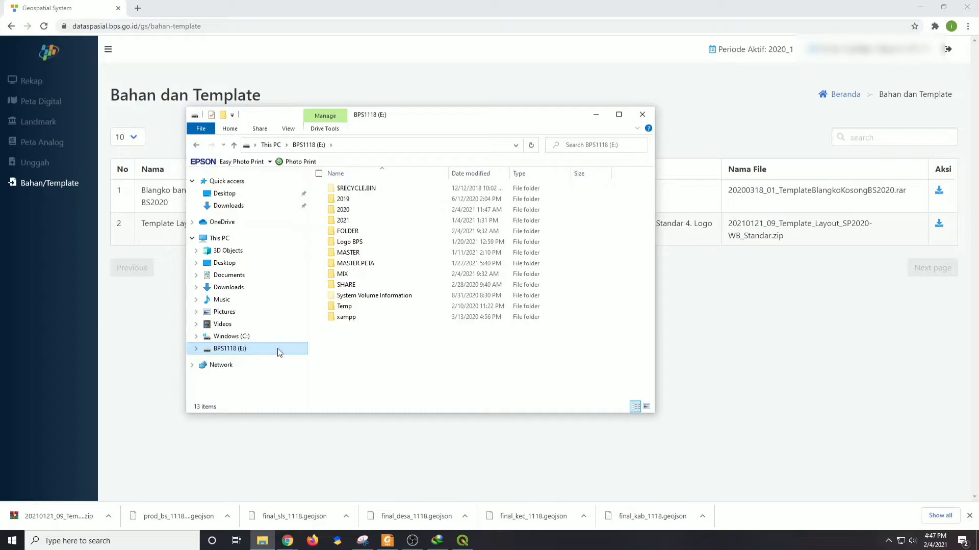
click(358, 375)
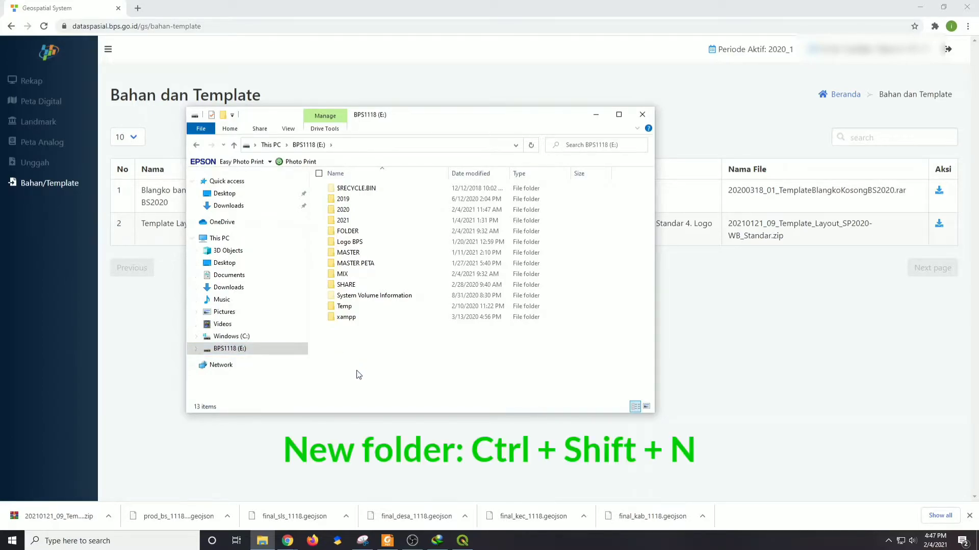
key(ctrl+shift+n)
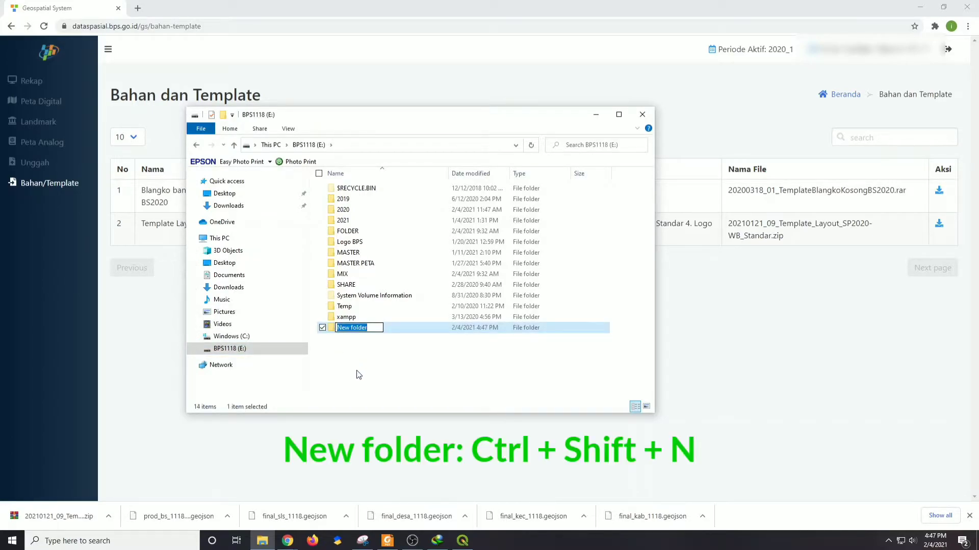
text(LAYOUTING)
key(Return)
key(Return)
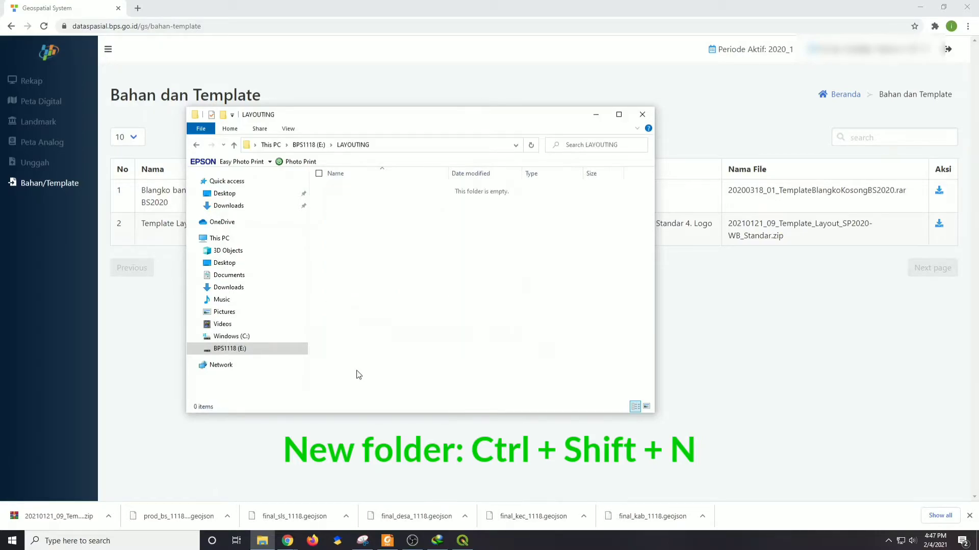
Step: Create two subfolders named 01-Bahan and 02-Hasil inside the LAYOUTING folder
key(ctrl+shift+n)
text(01-Bahan)
key(Return)
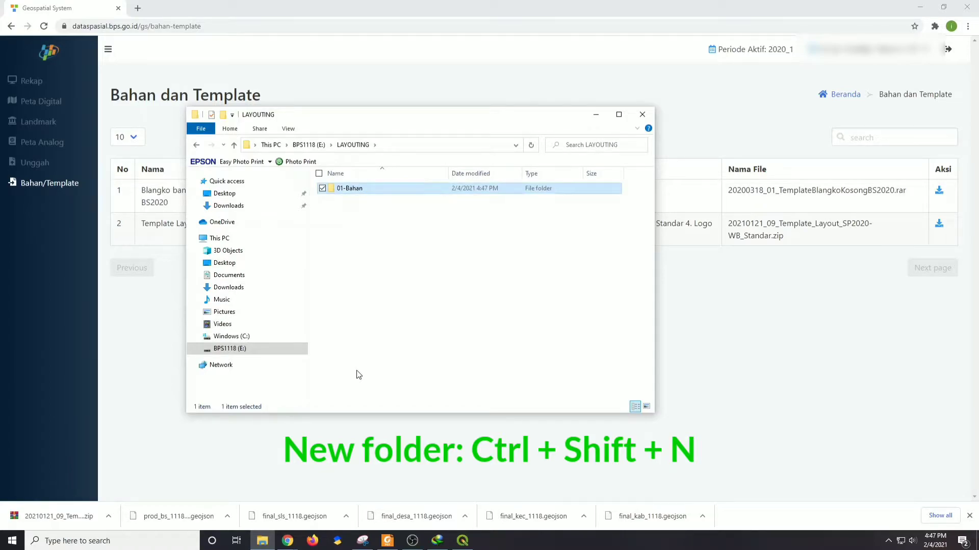
key(ctrl+shift+n)
text(02-Hasil)
key(Return)
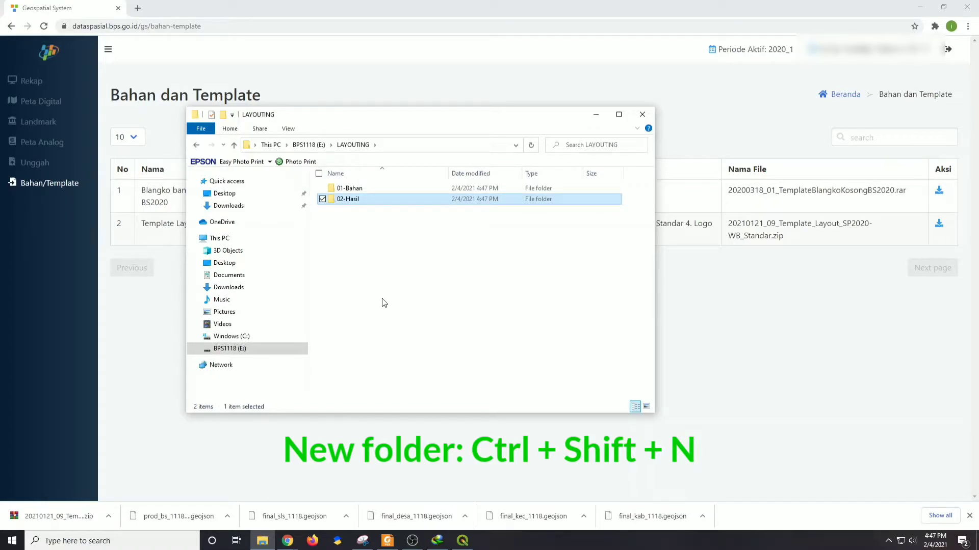
Step: Move the downloaded template zip and the five GeoJSON maps from Downloads into the 01-Bahan folder inside LAYOUTING on drive E:
click(255, 206)
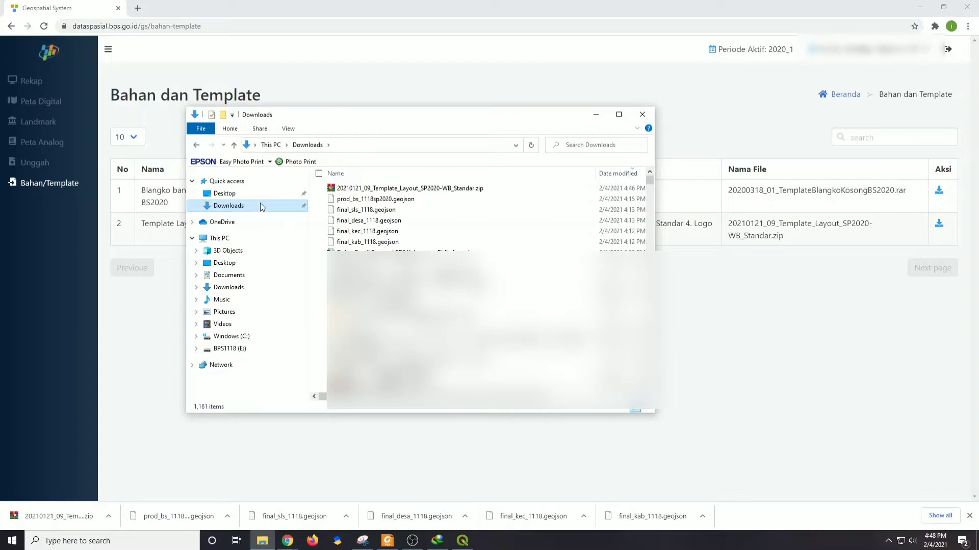
click(376, 194)
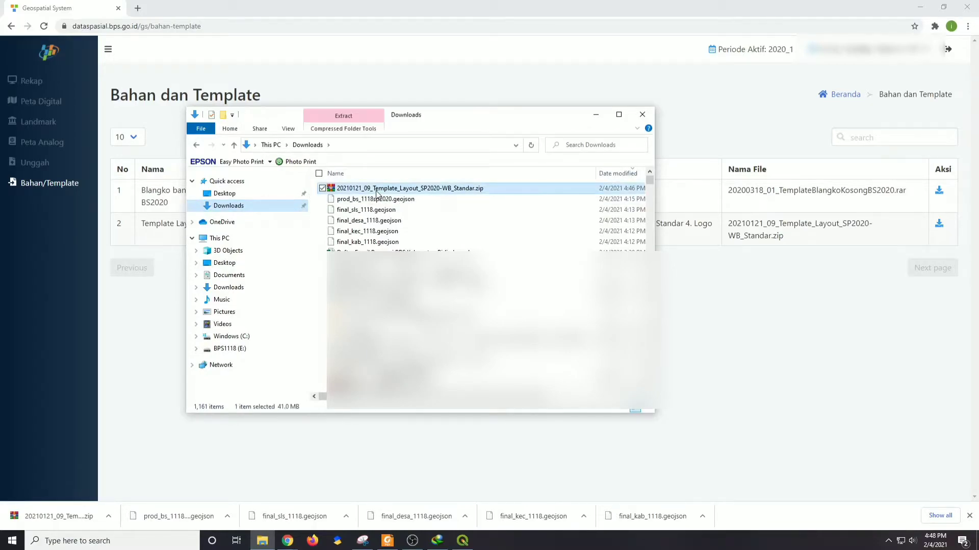
shift+click(372, 244)
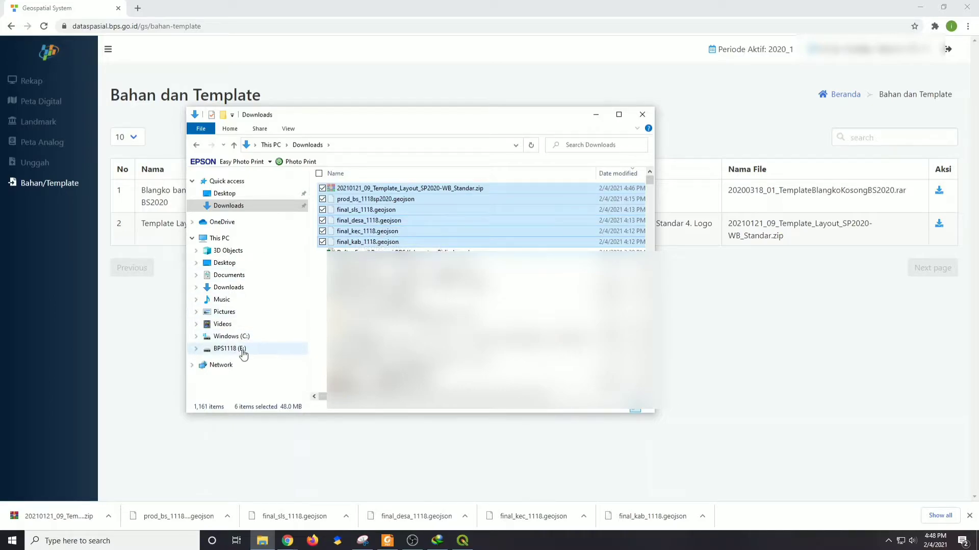
click(240, 349)
double_click(352, 241)
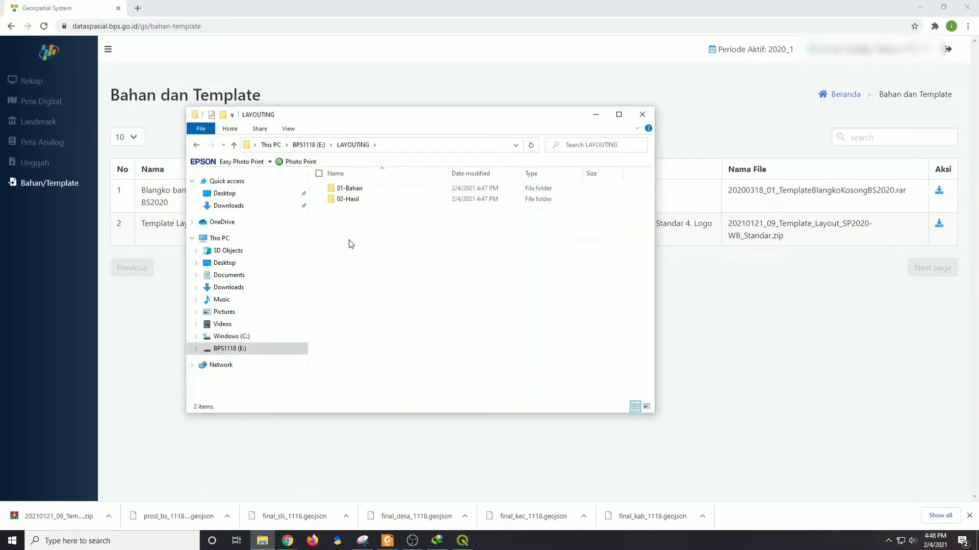
double_click(350, 188)
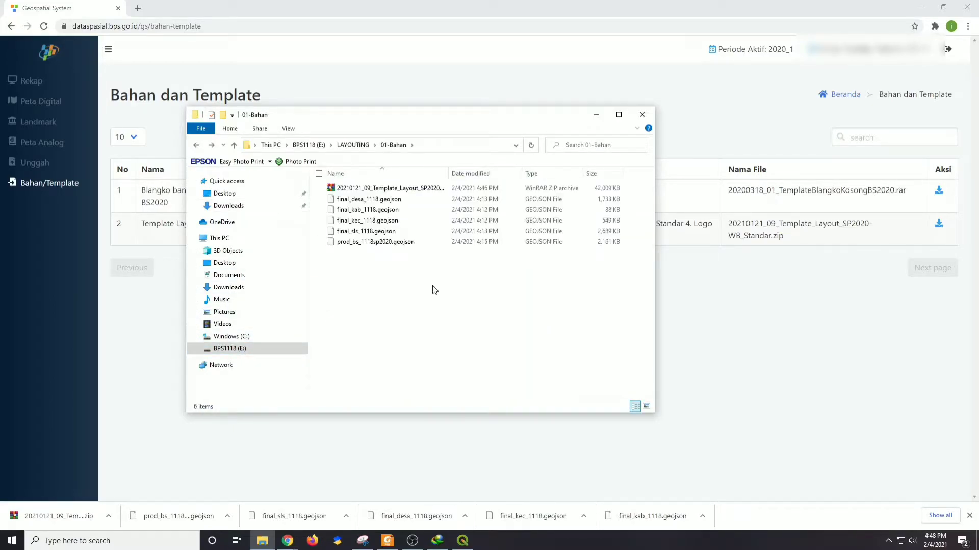
Step: Extract the four files of the archive's Template Layout SP2020-WB_Standar folder directly into 01-Bahan, and close the archive
double_click(385, 188)
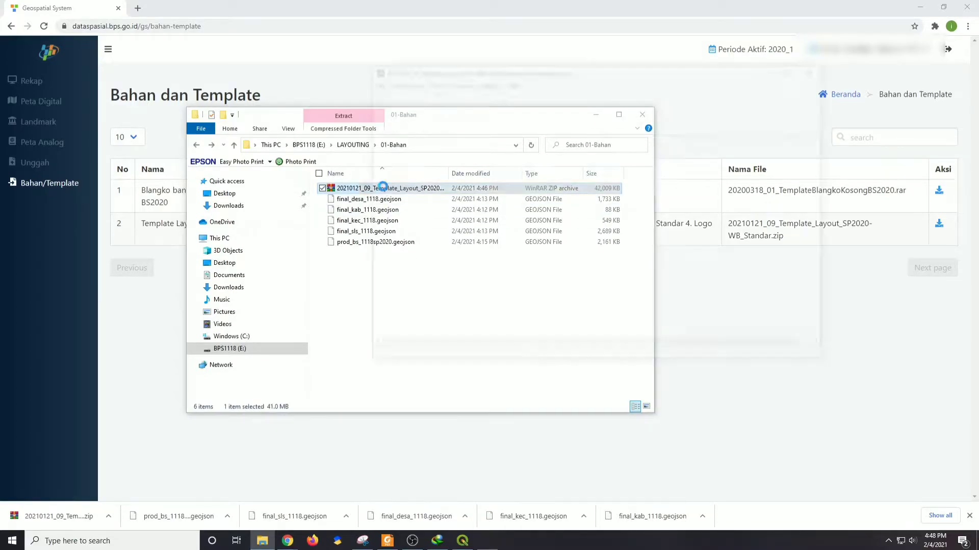
click(644, 210)
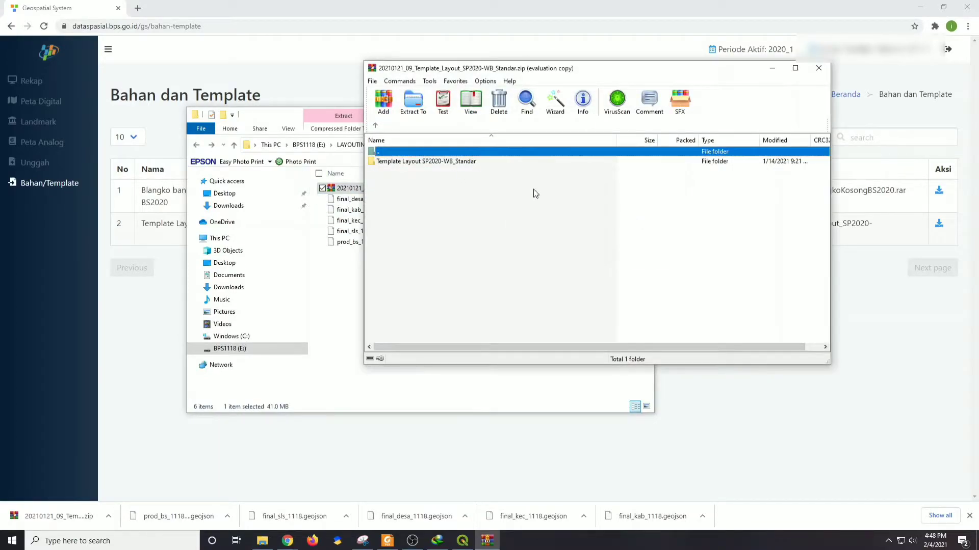
double_click(466, 163)
drag(485, 67, 644, 70)
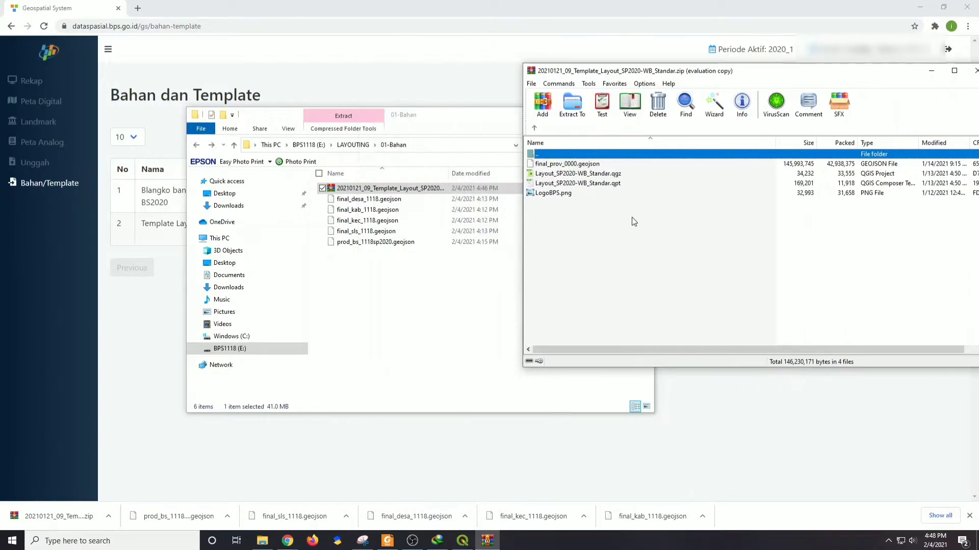
drag(611, 219, 432, 311)
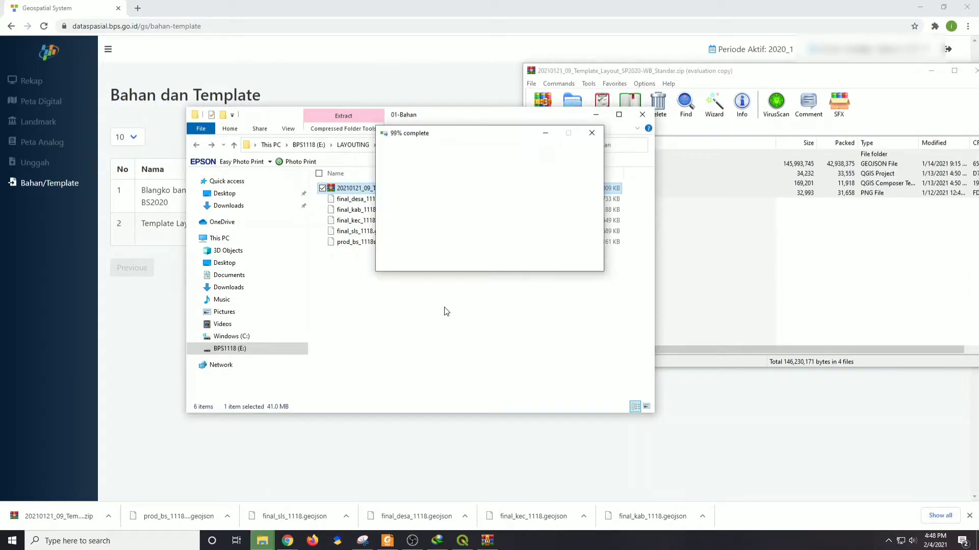
click(805, 73)
drag(804, 69, 590, 84)
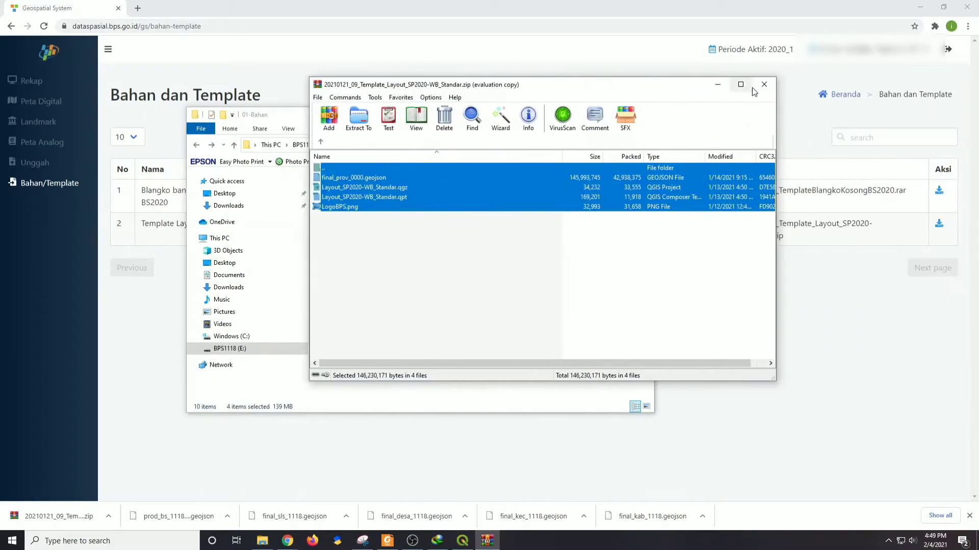
click(763, 86)
click(431, 327)
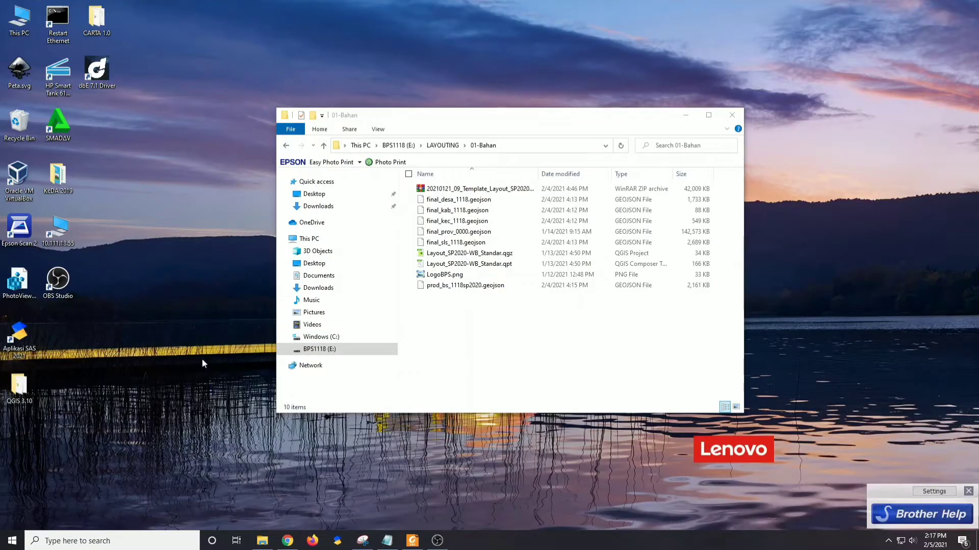
Step: Launch QGIS Desktop 3.10.14 and start a new empty project
click(10, 540)
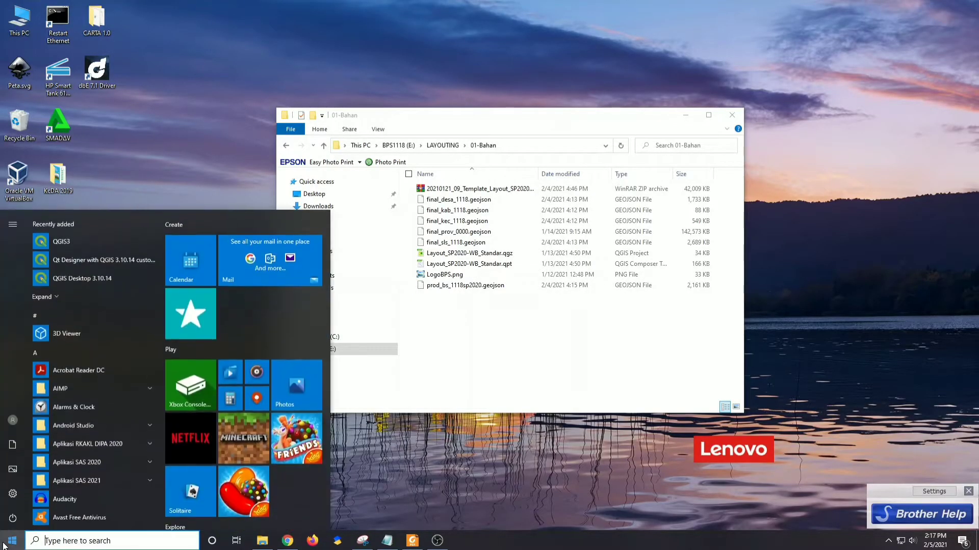
click(99, 279)
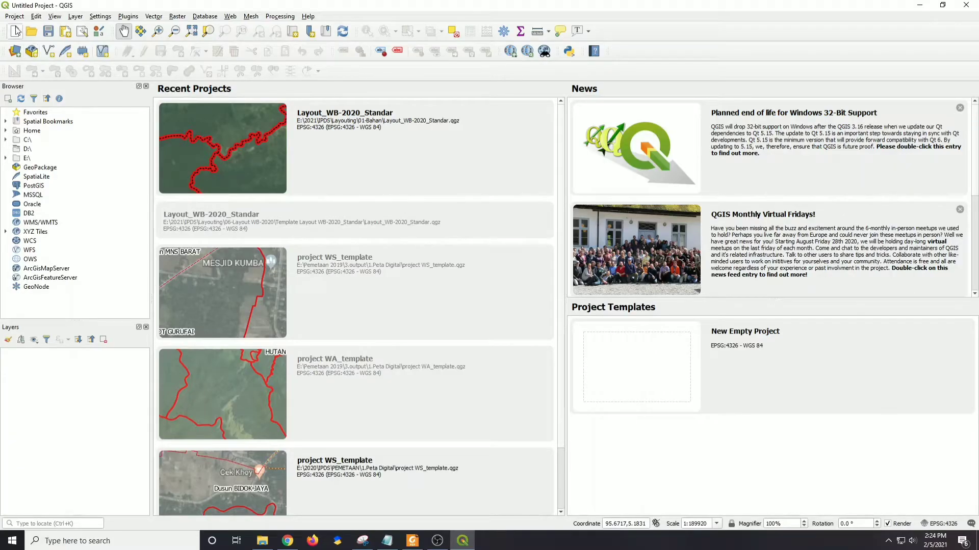
click(16, 31)
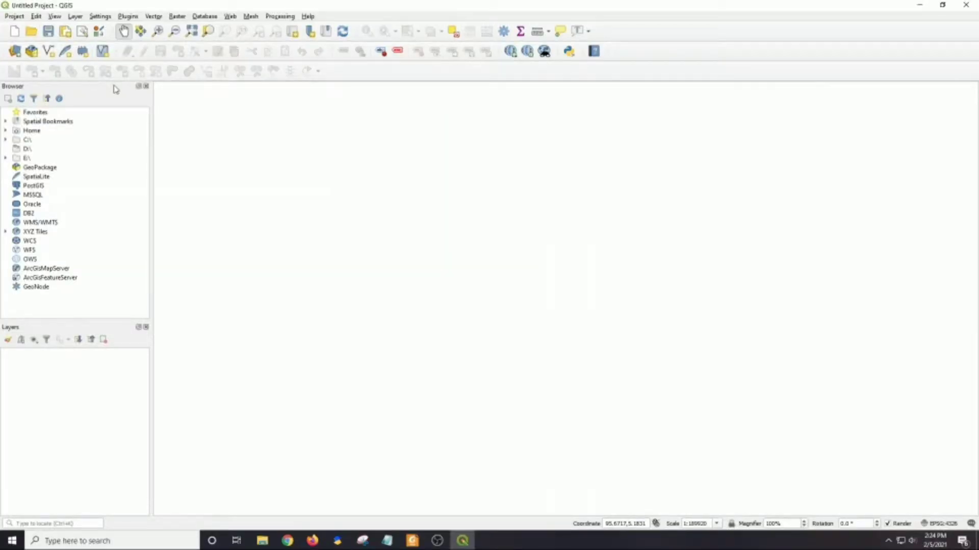
Step: Add final_sls_1118.geojson and prod_bs_1118sp2020.geojson from E:\LAYOUTING\01-Bahan to the project as vector layers
click(76, 17)
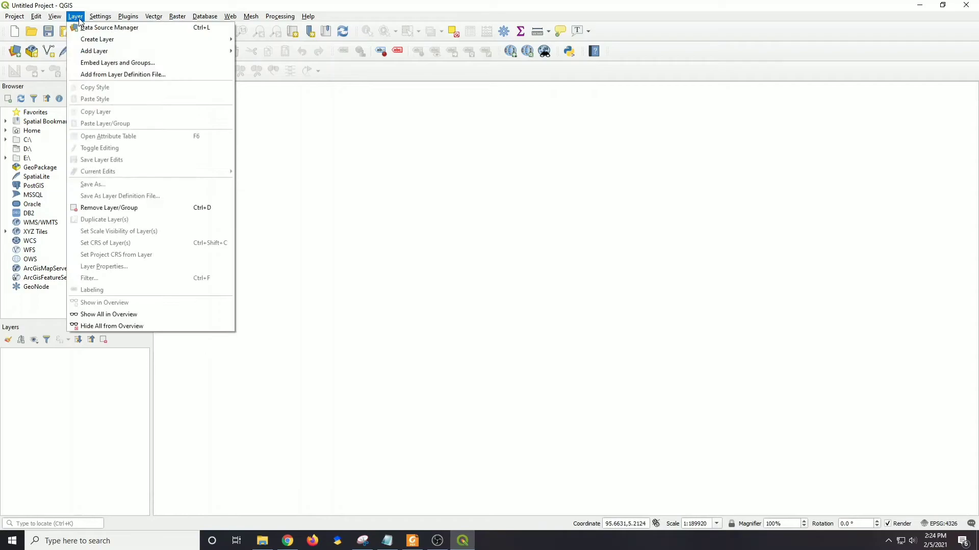
click(82, 27)
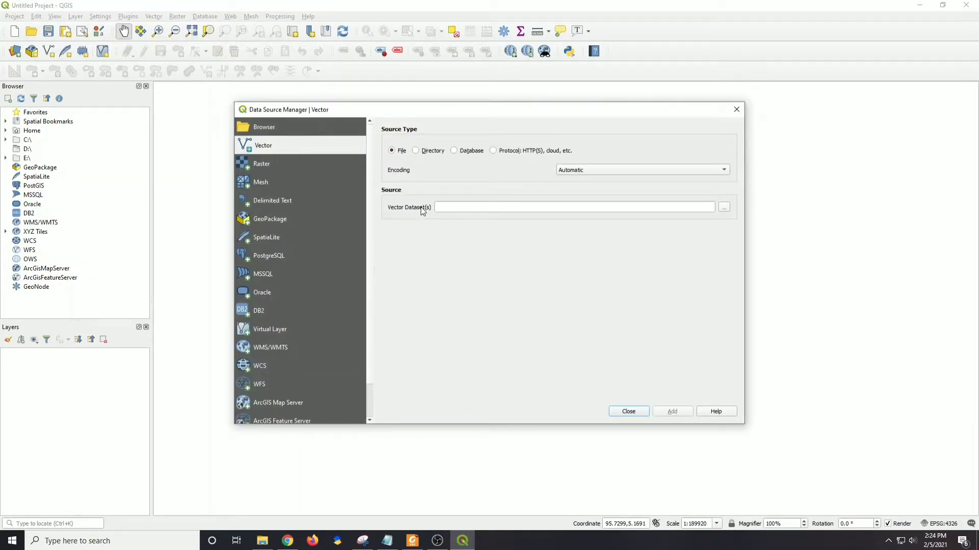
click(724, 209)
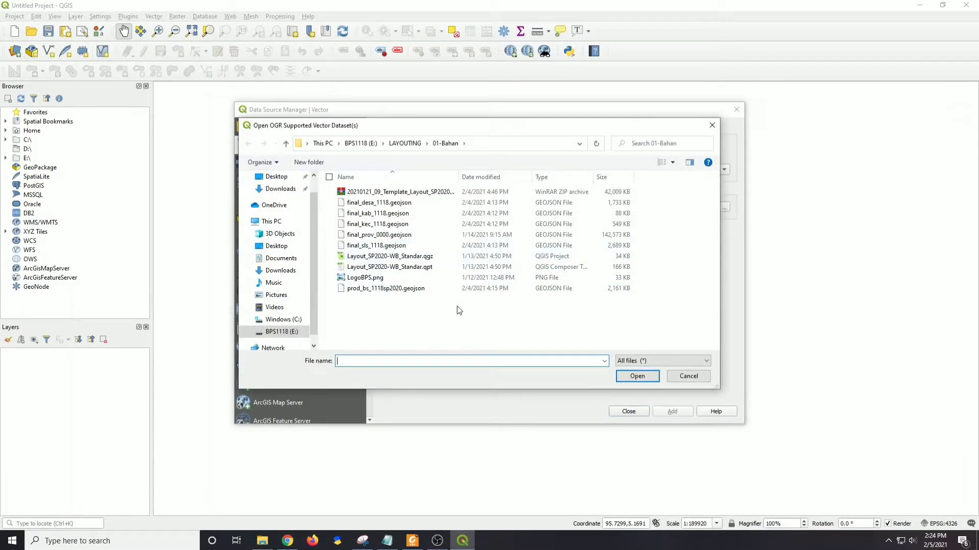
click(294, 332)
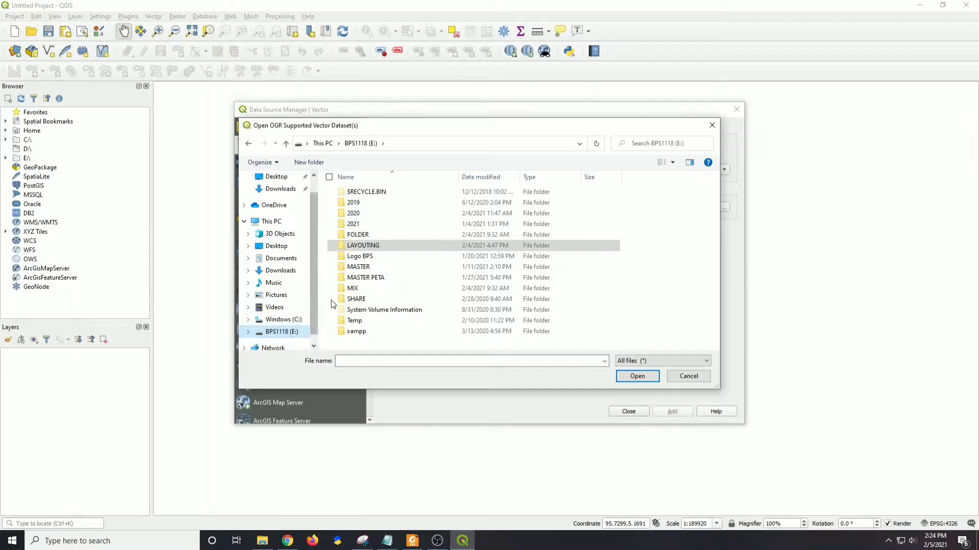
click(368, 249)
double_click(369, 249)
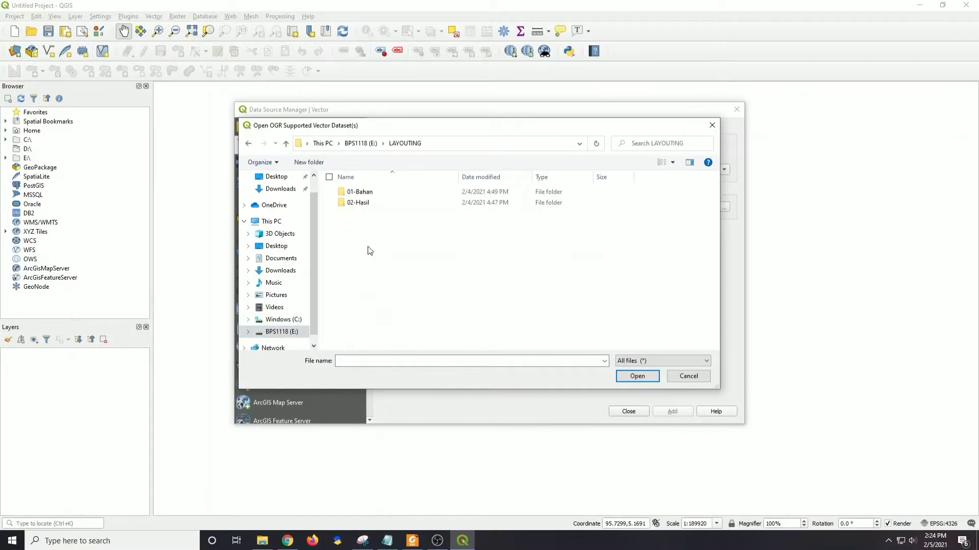
click(371, 192)
double_click(371, 192)
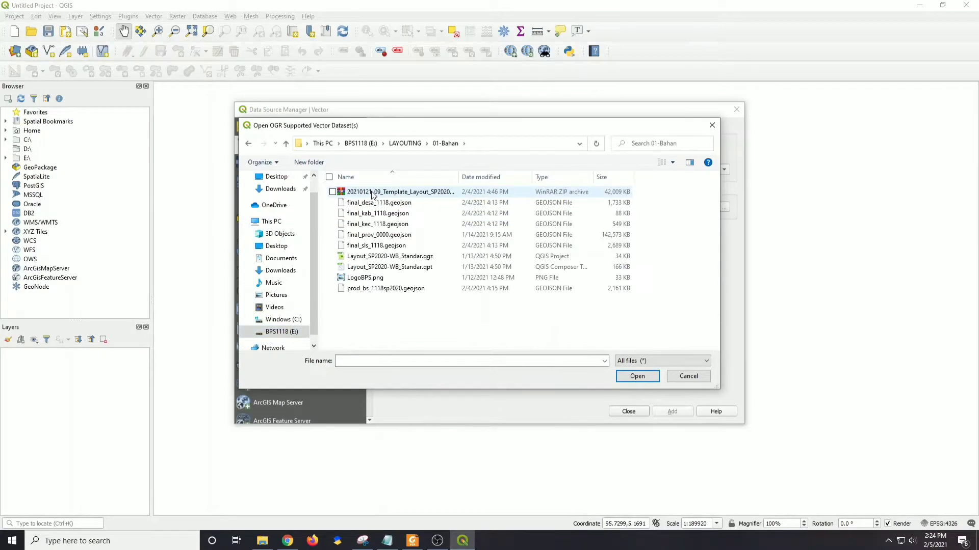
click(378, 247)
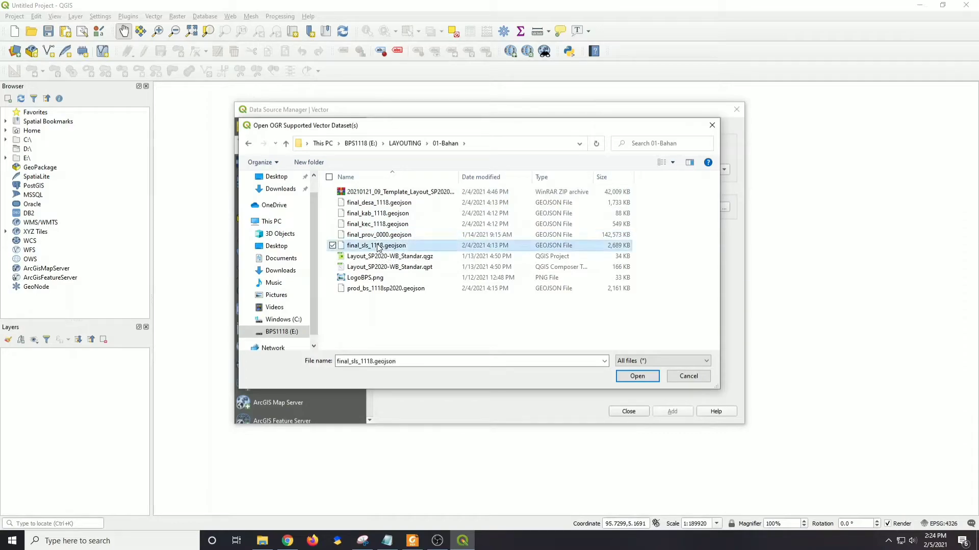
ctrl+click(377, 289)
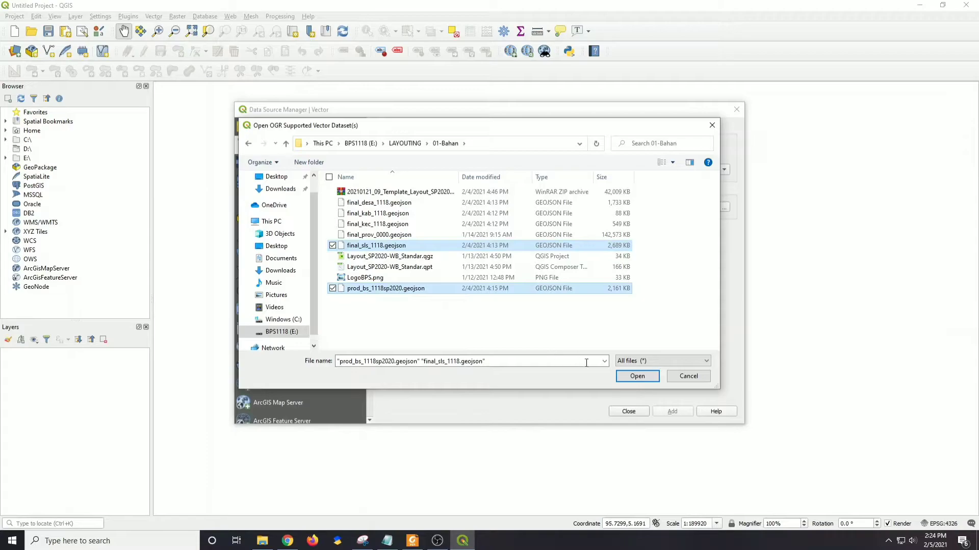
click(636, 377)
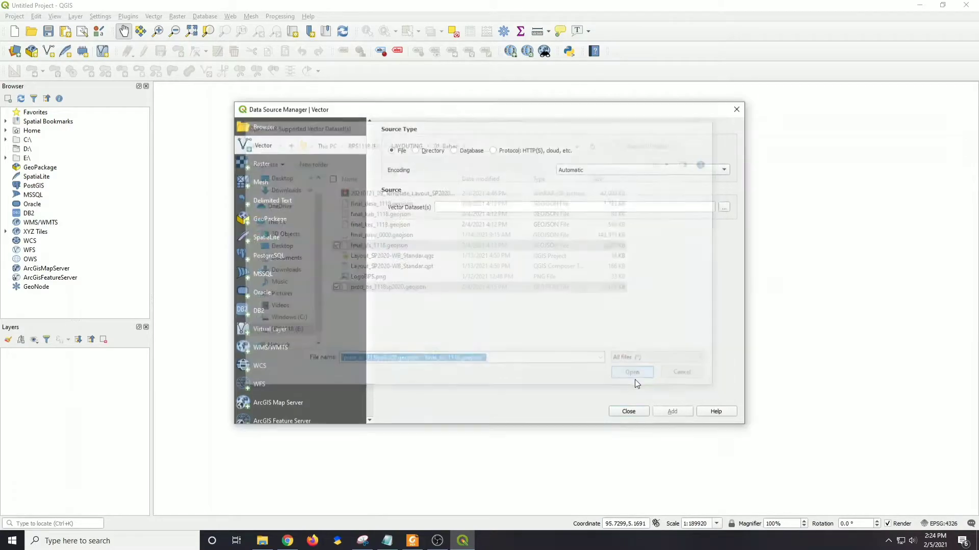
click(672, 412)
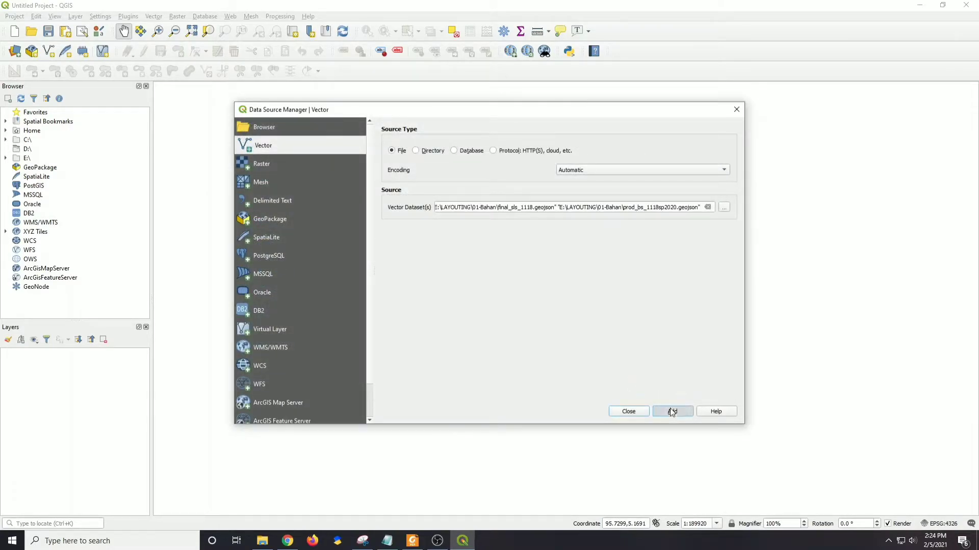
click(629, 412)
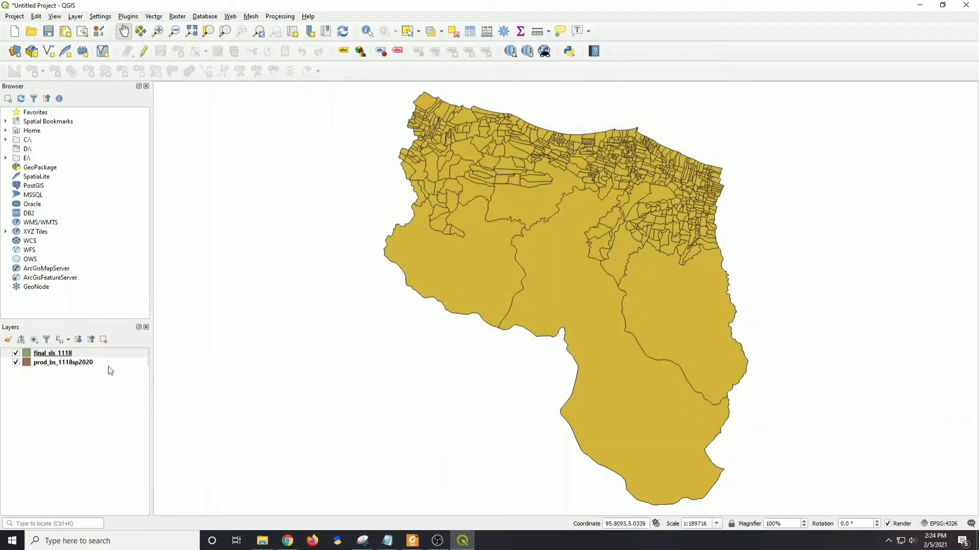
Step: Select the prod_bs_1118sp2020 layer and display the Processing Toolbox
click(90, 359)
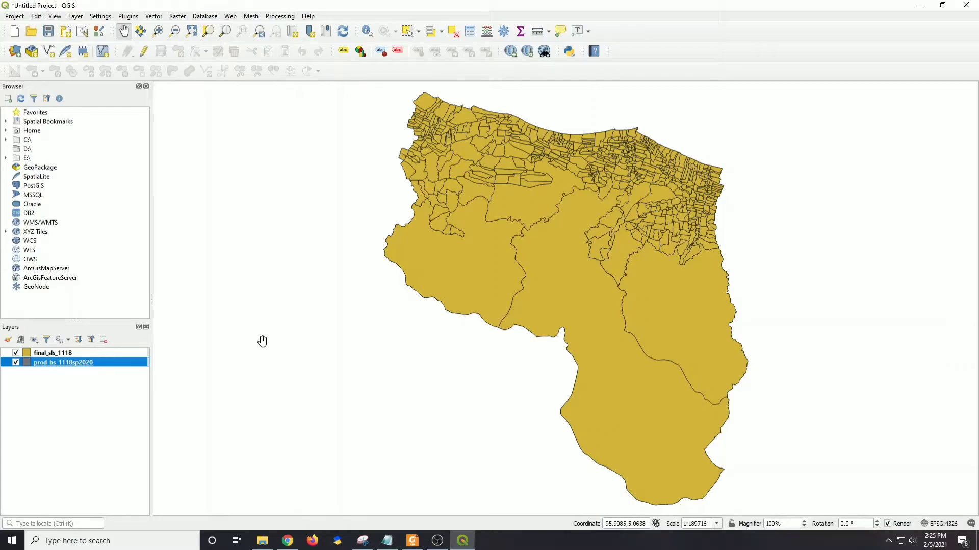
click(59, 17)
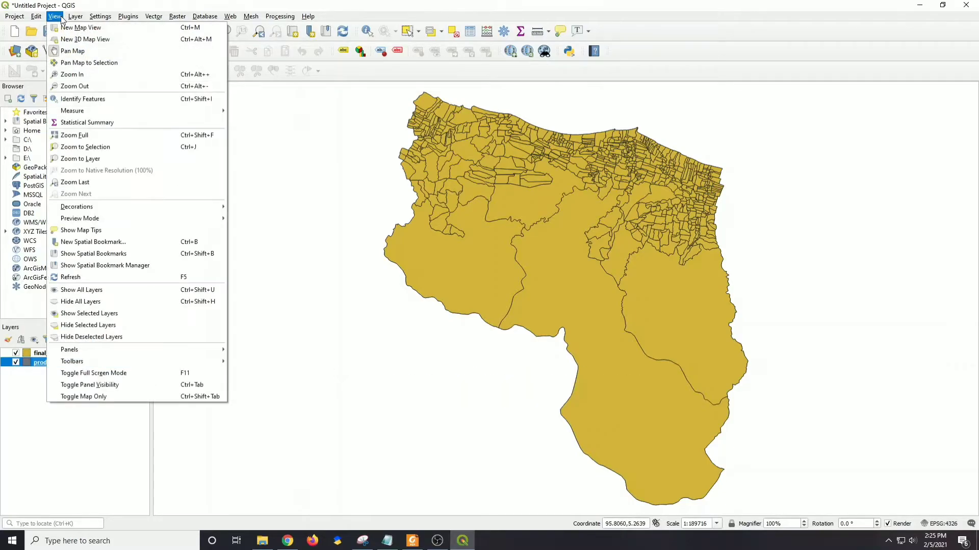
mouse_move(94, 349)
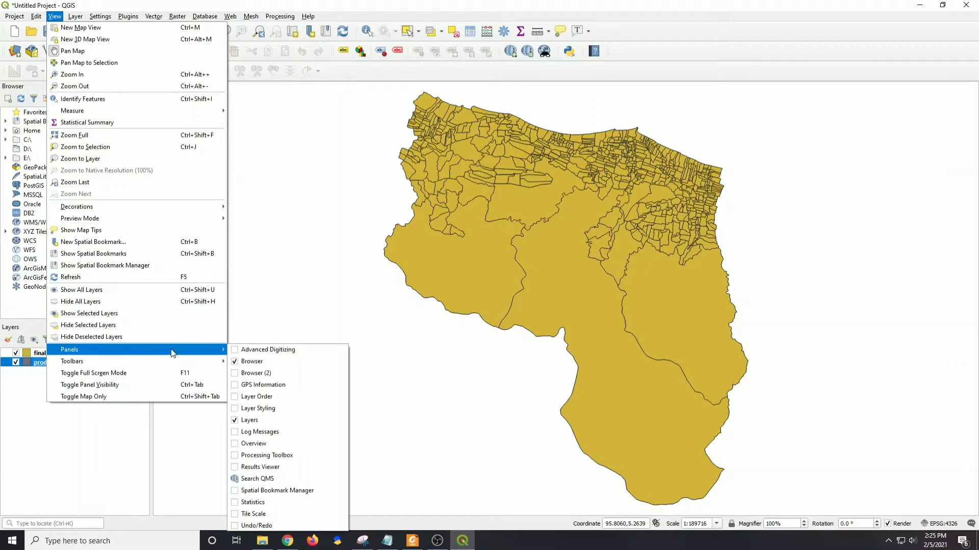
click(259, 455)
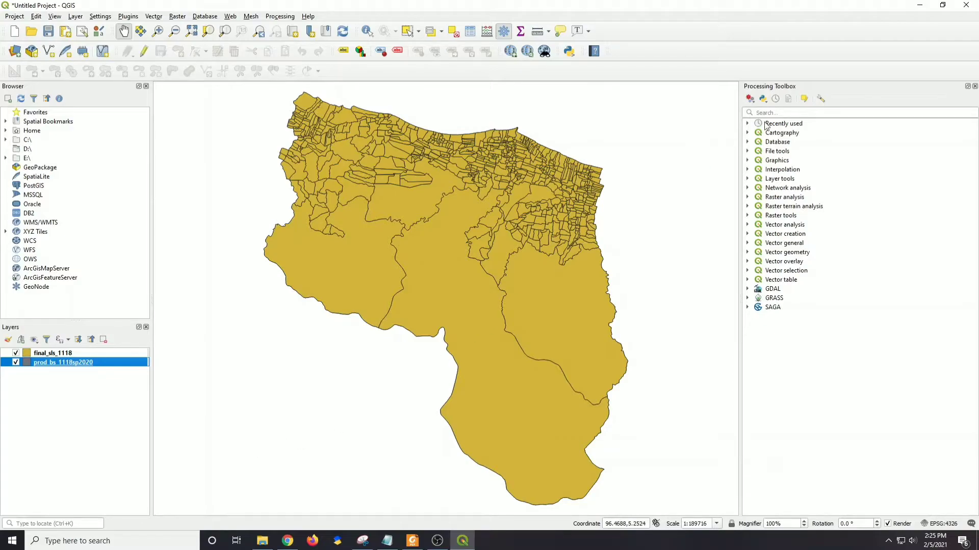
Step: Search the processing algorithms for "random point inside" and open the Random points inside polygons tool
click(781, 112)
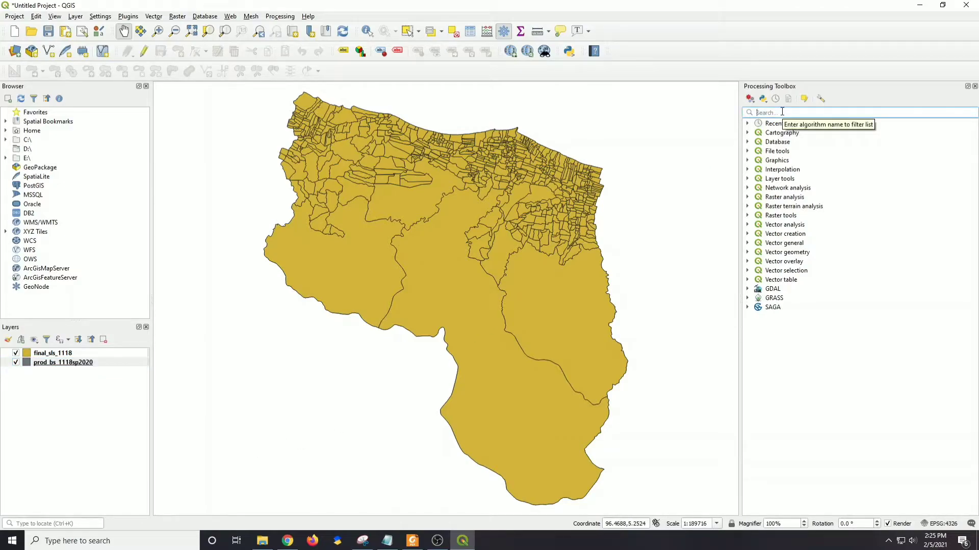
text(random)
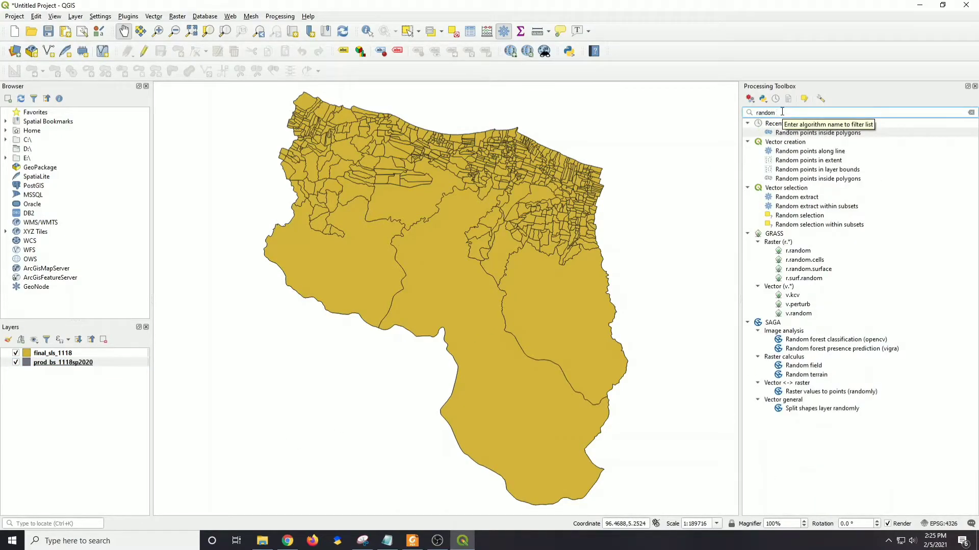
text( point inside)
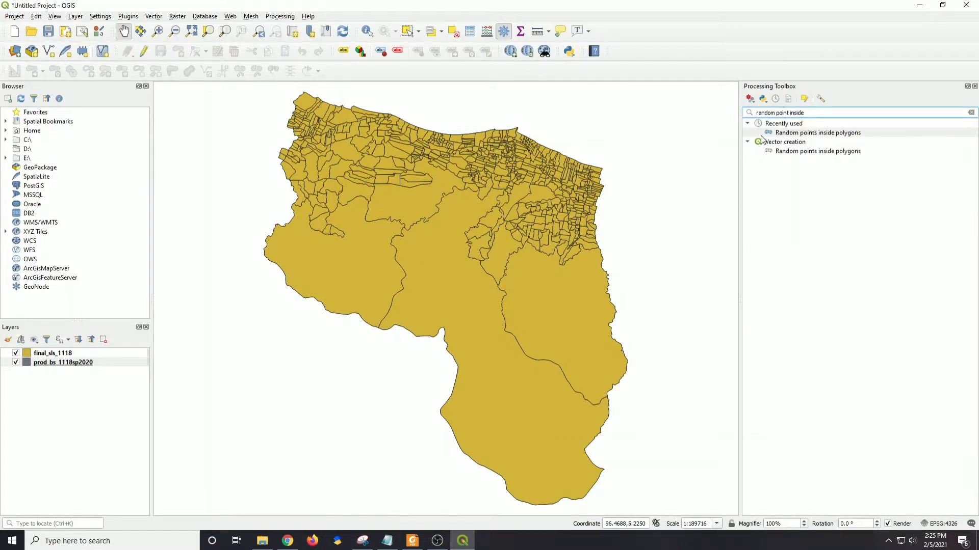
click(858, 153)
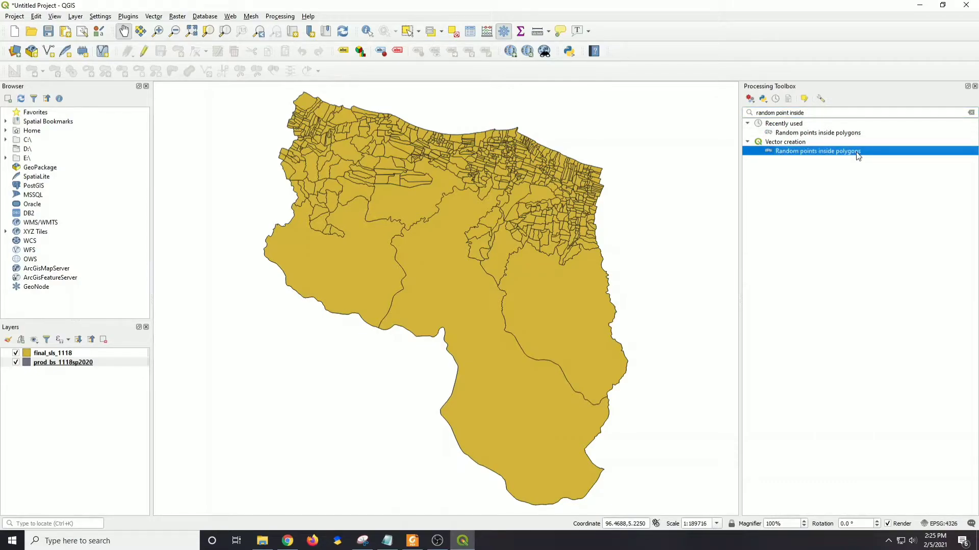
double_click(859, 151)
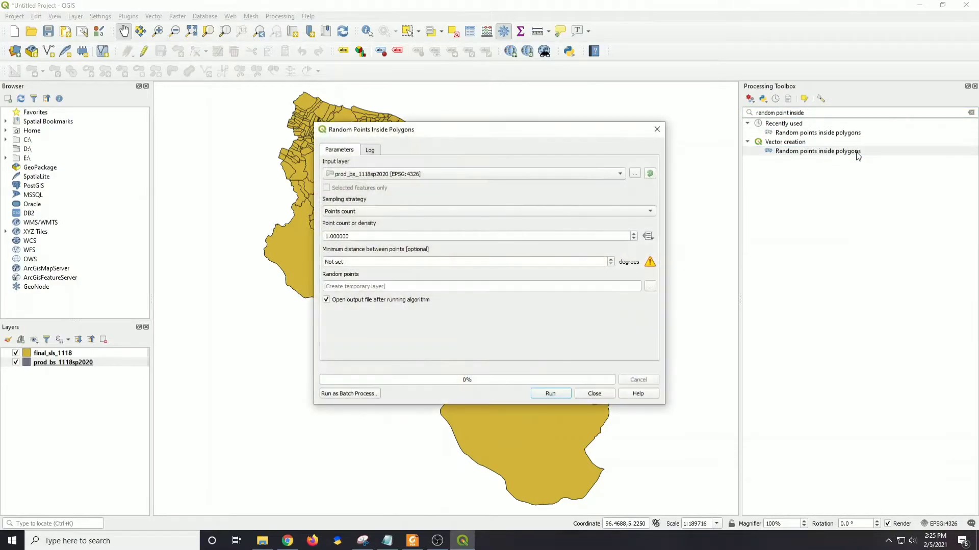
Step: Generate one random point inside each polygon of the final_sls_1118 layer as a temporary layer
click(620, 175)
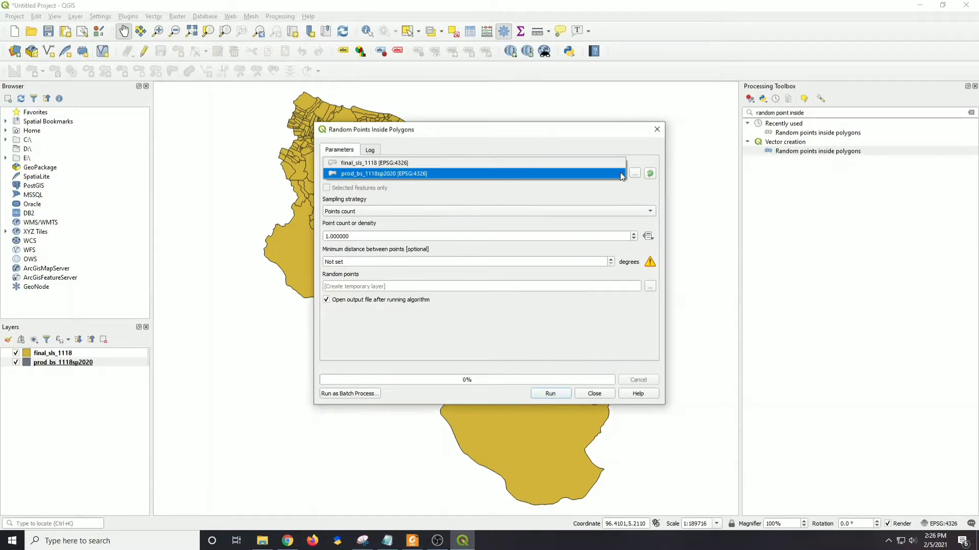
click(558, 164)
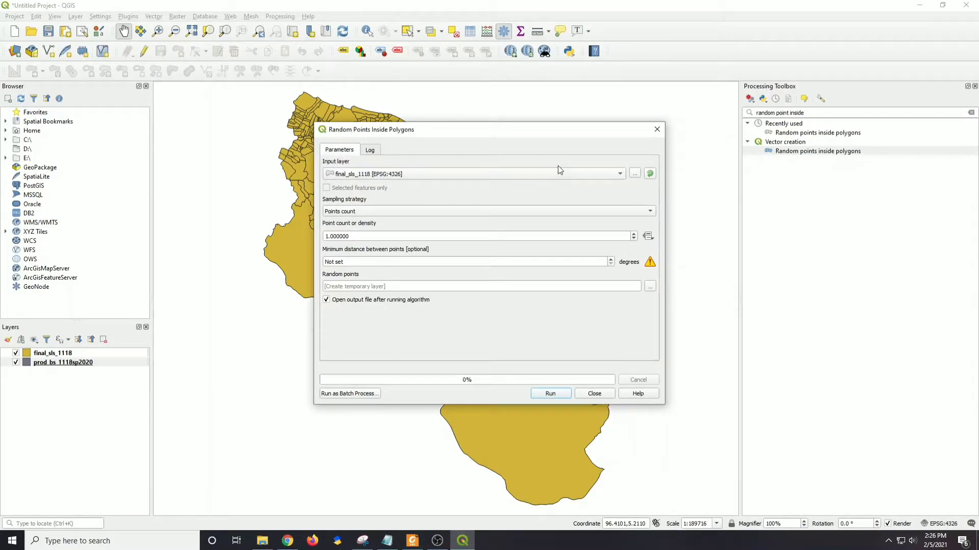
click(546, 396)
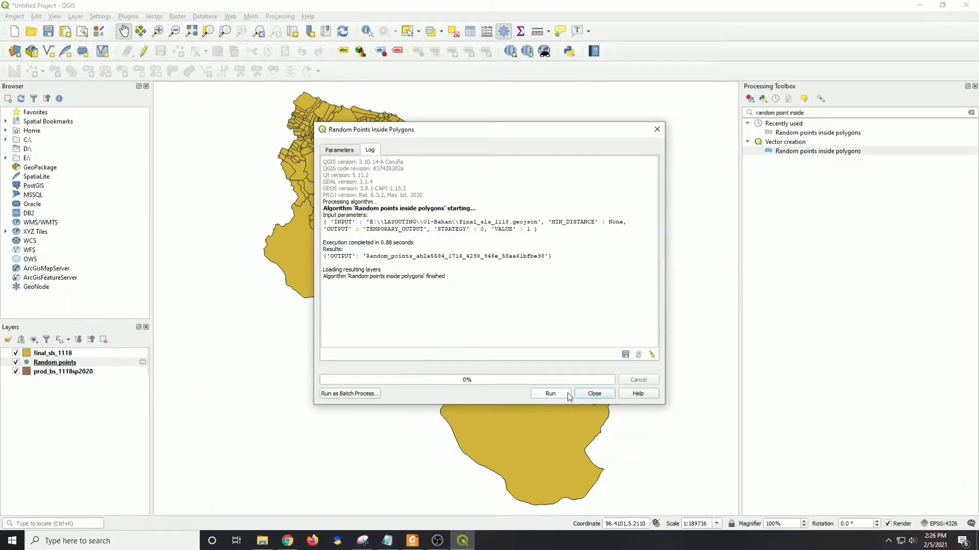
click(592, 395)
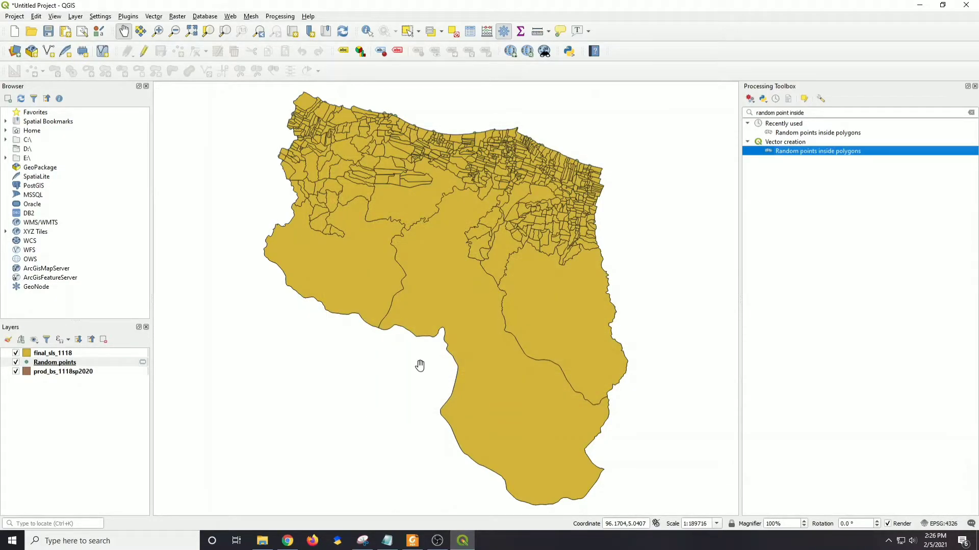
Step: Move the Random points layer above final_sls_1118 and inspect the points within the polygons
click(83, 363)
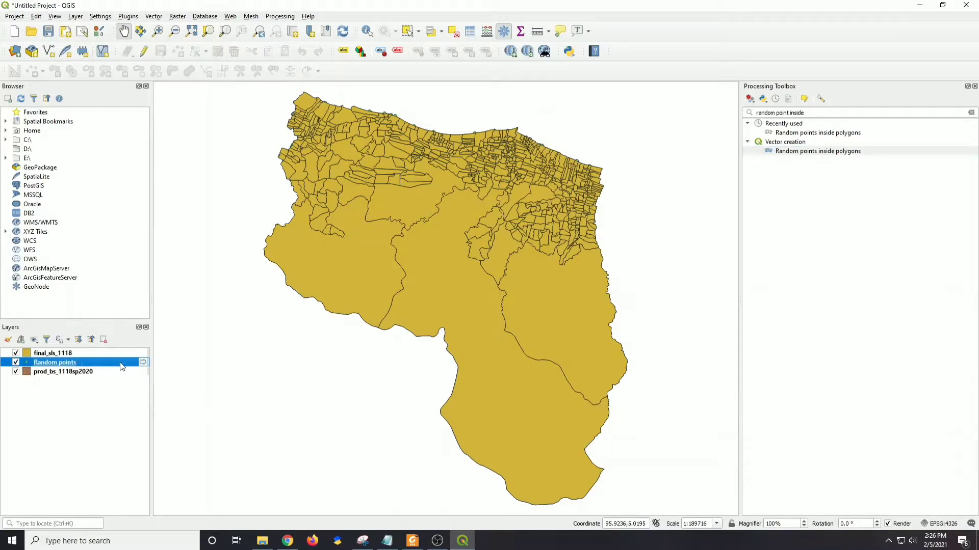
drag(44, 366, 45, 351)
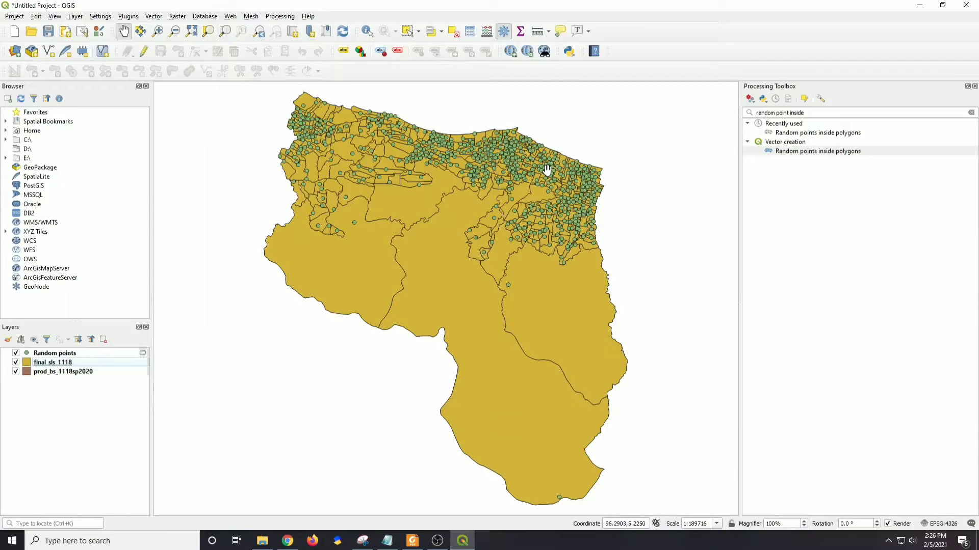
scroll(547, 169, up, 6)
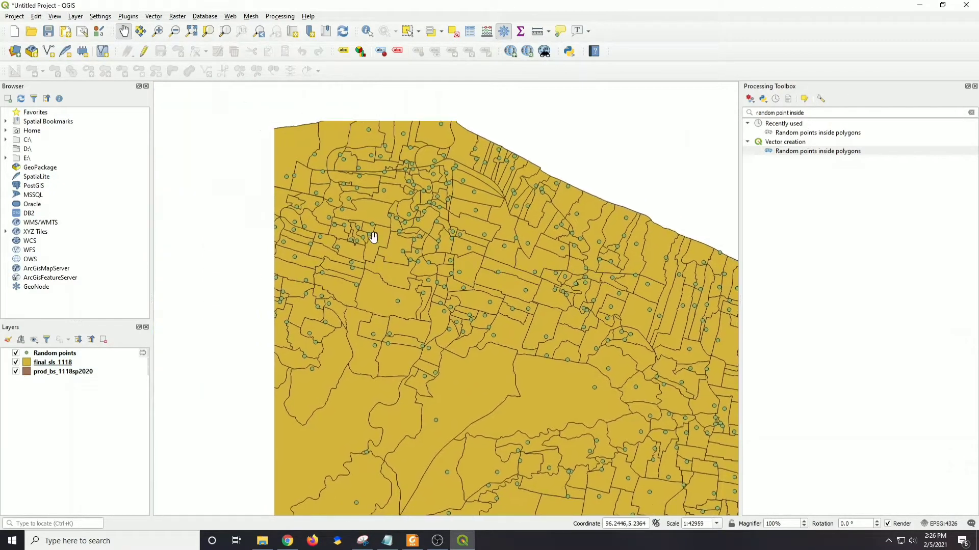
scroll(380, 242, down, 6)
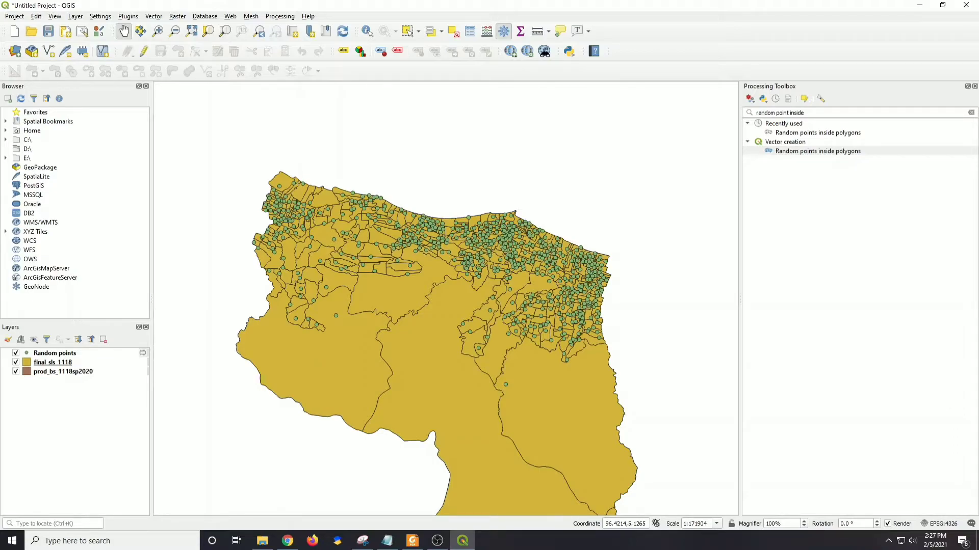
Step: Search the processing algorithms for "join attribute" and open the Join attributes by location tool
click(809, 111)
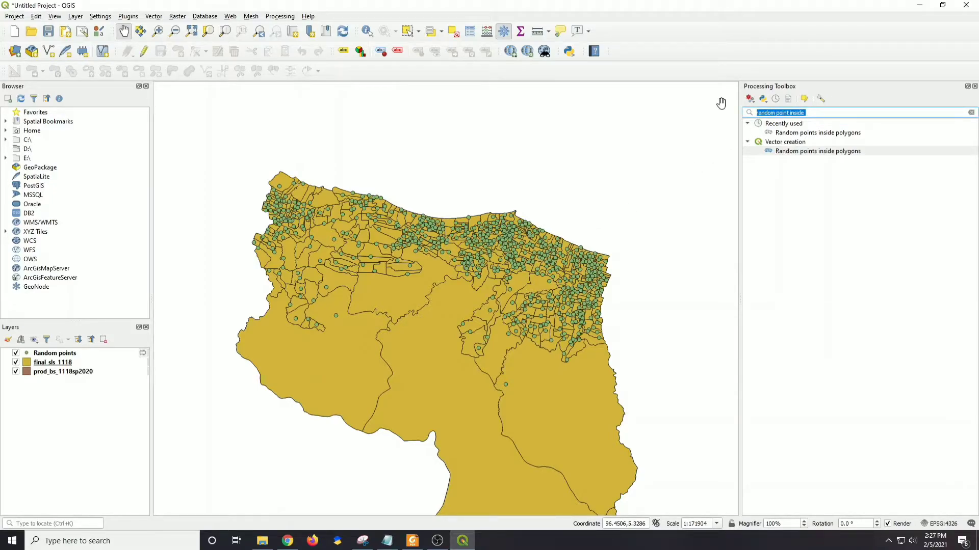
text(join attri)
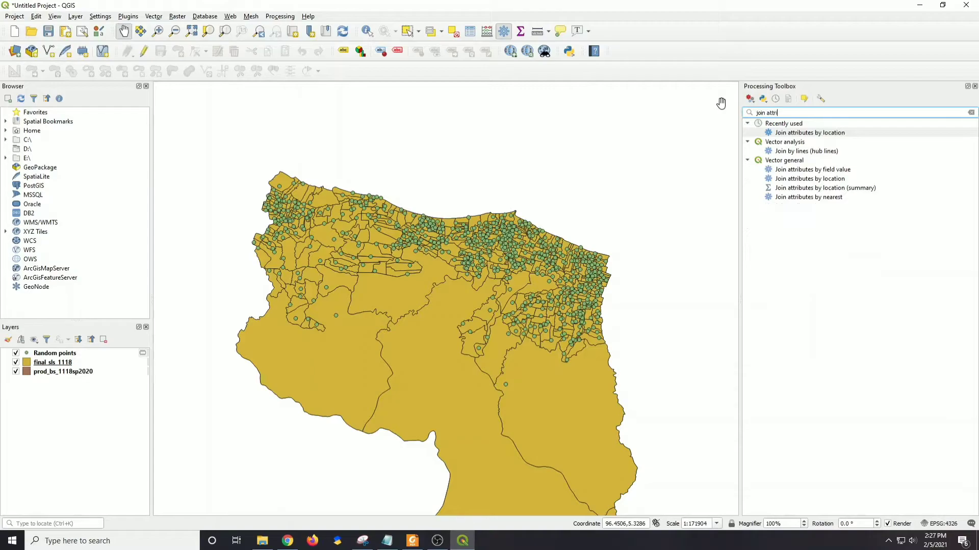
text(bute)
click(843, 181)
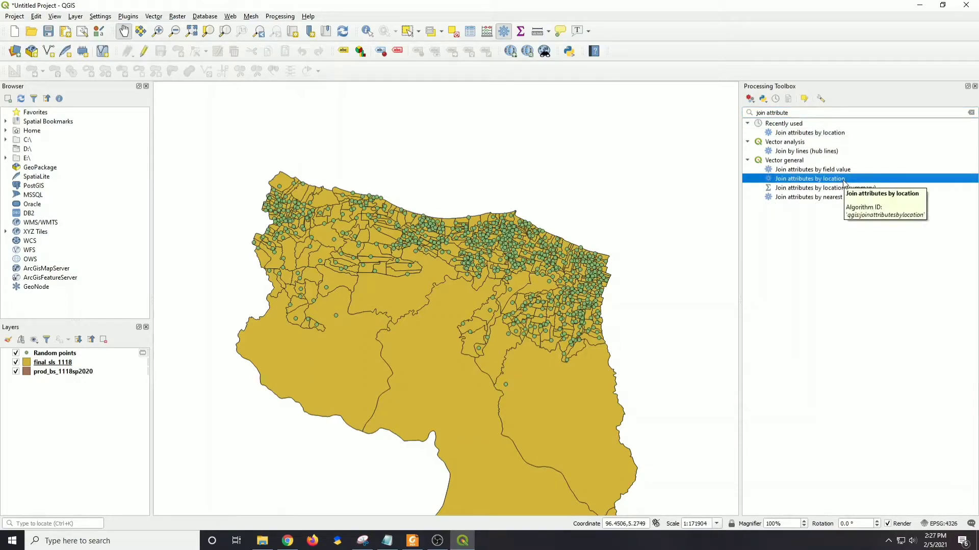
double_click(844, 180)
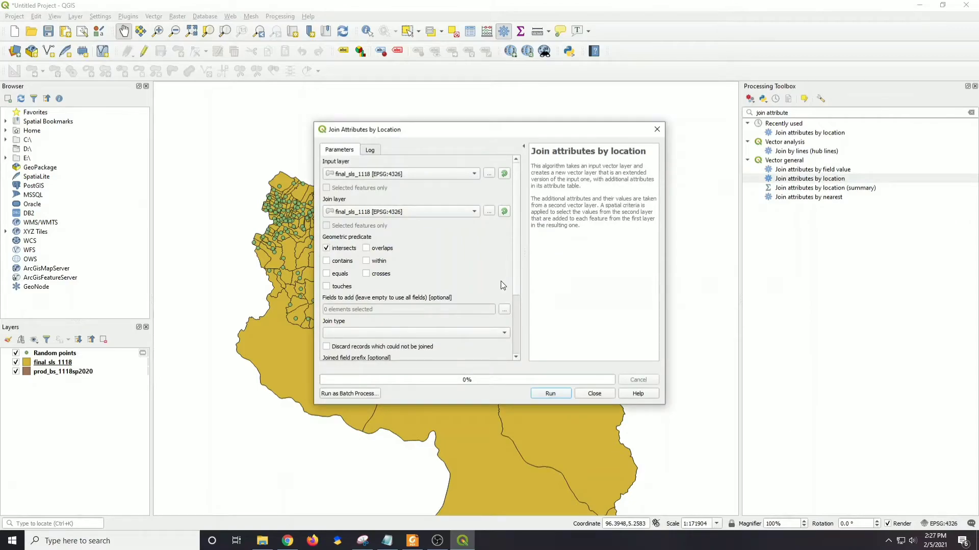
Step: Set Random points as the input layer and prod_bs_1118sp2020 as the join layer
click(461, 174)
click(448, 194)
click(447, 212)
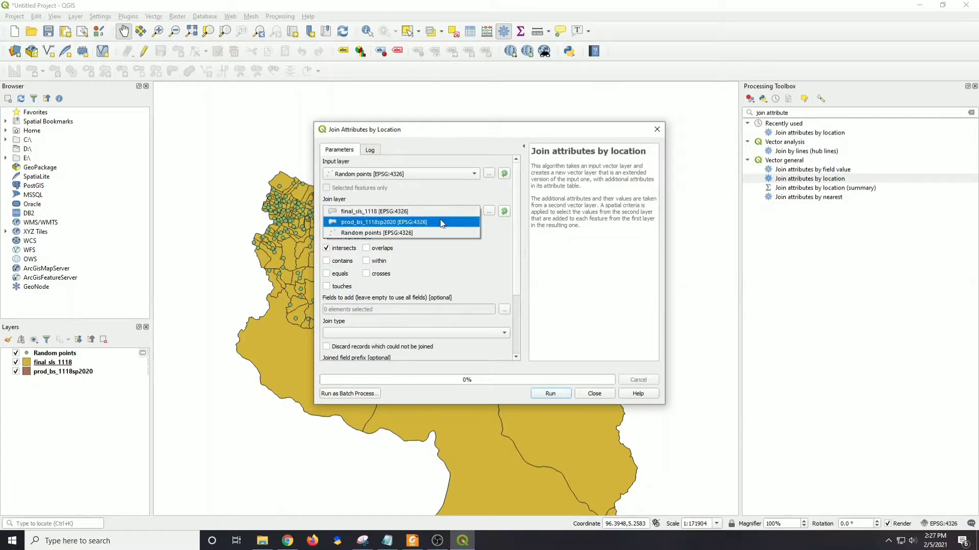
click(441, 222)
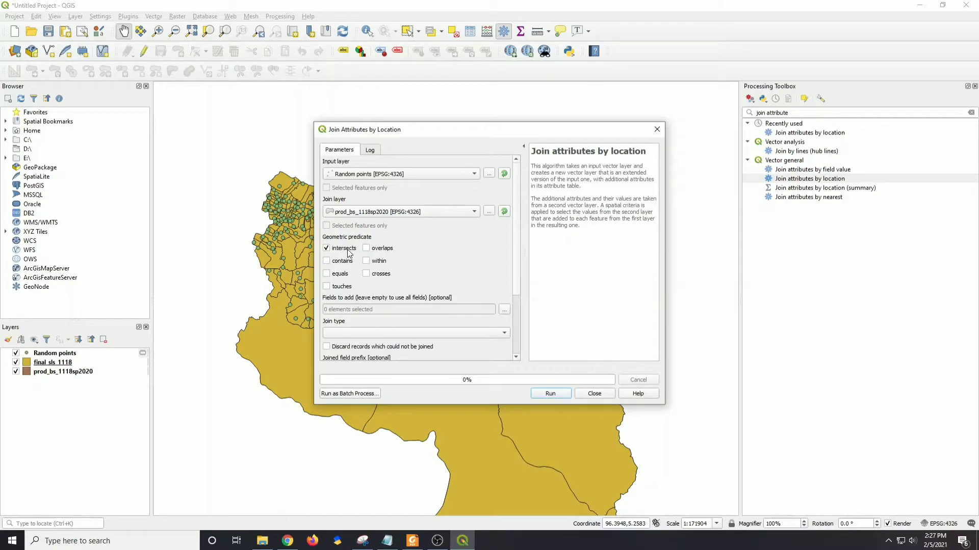
Step: Choose idbs as the only field to add from the prod_bs_1118sp2020 join layer
scroll(450, 261, down, 1)
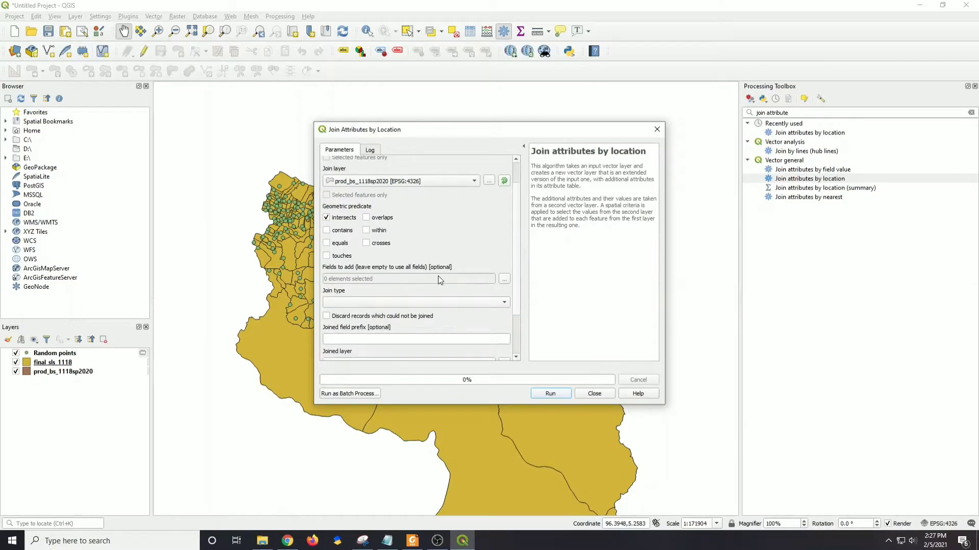
click(505, 280)
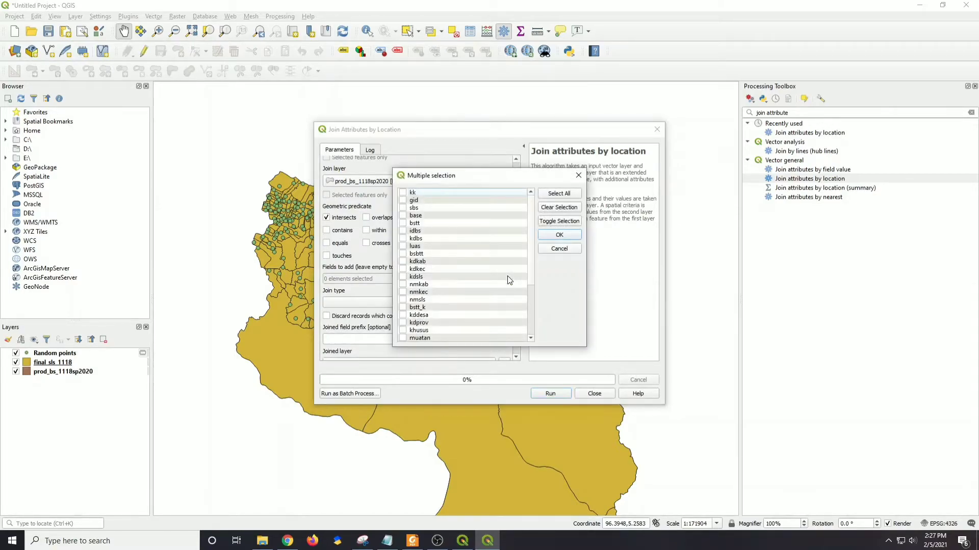
click(459, 231)
click(403, 232)
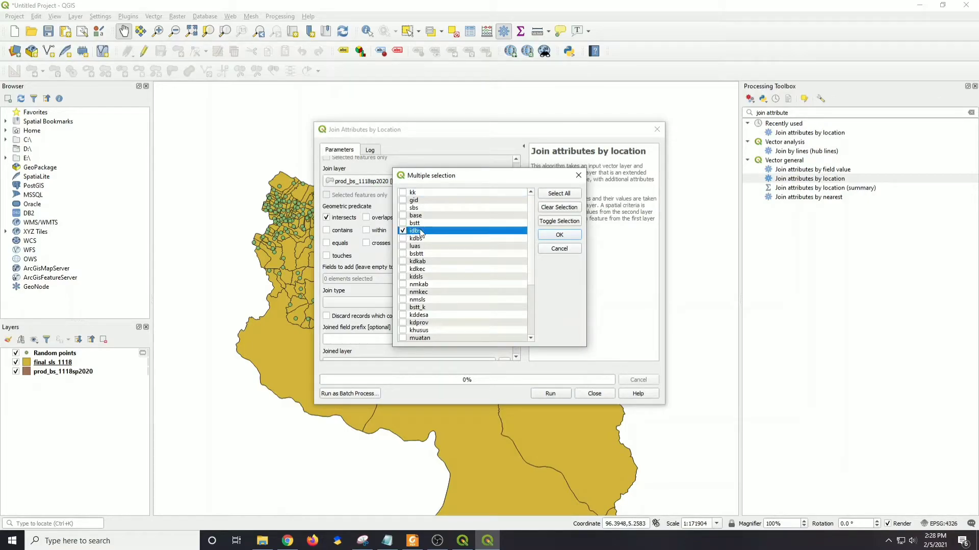
click(554, 235)
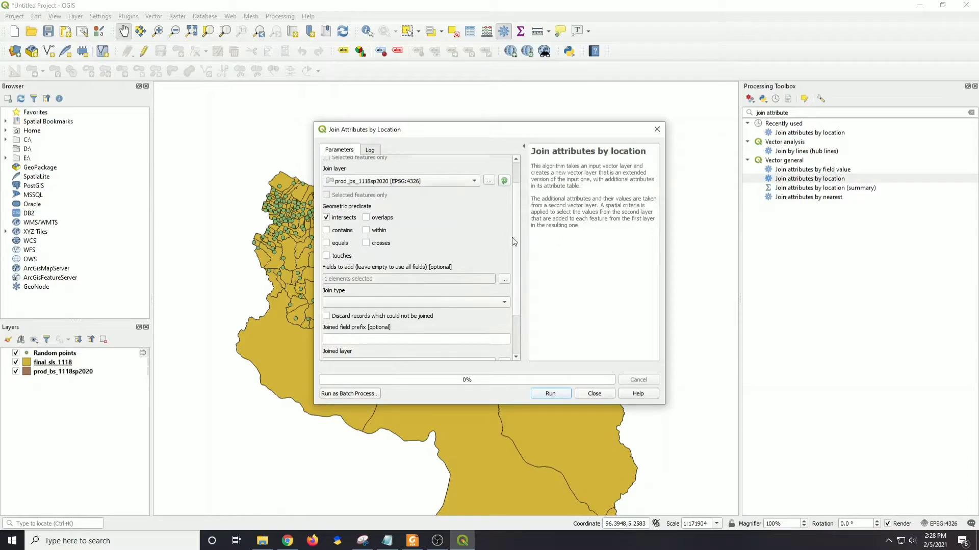
Step: Set the join type to take attributes of the first located feature only (one-to-one) and run the join on the random points
scroll(512, 237, down, 1)
click(469, 271)
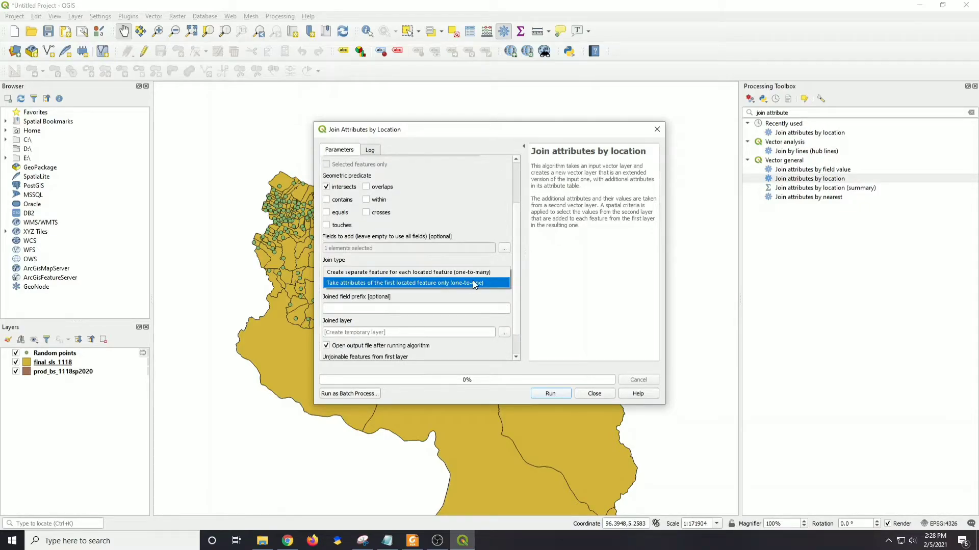
click(473, 282)
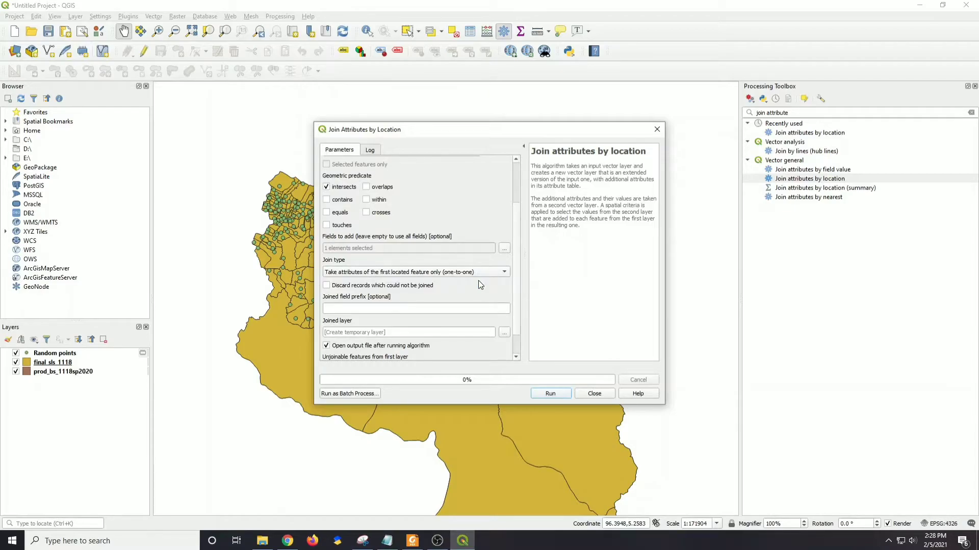
click(560, 395)
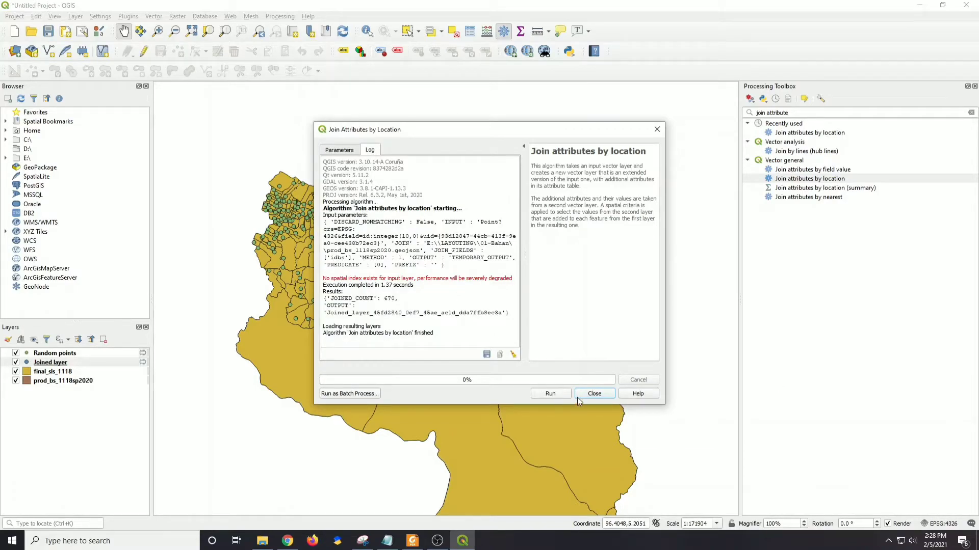
click(593, 394)
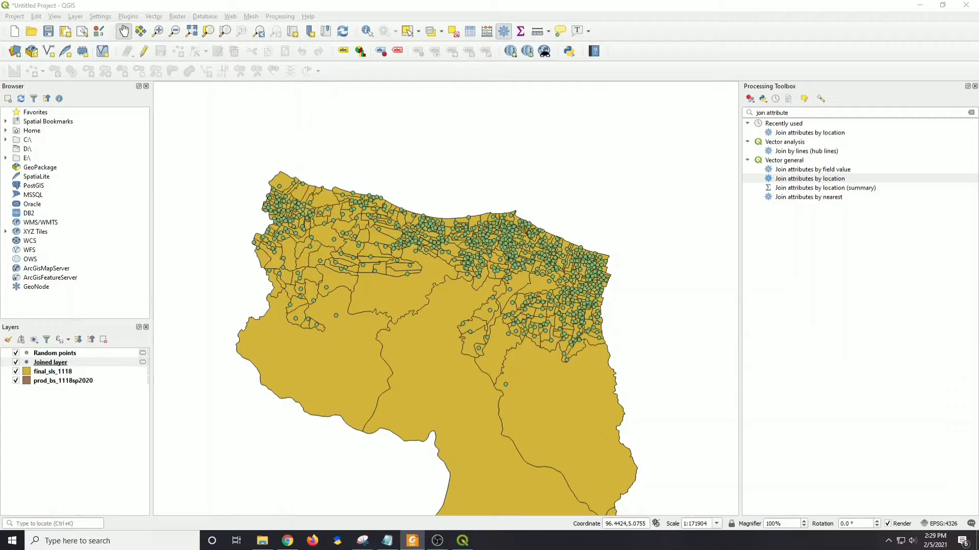
Step: Open Join attributes by location again with final_sls_1118 as the input layer and the point Joined layer as the join layer
click(781, 225)
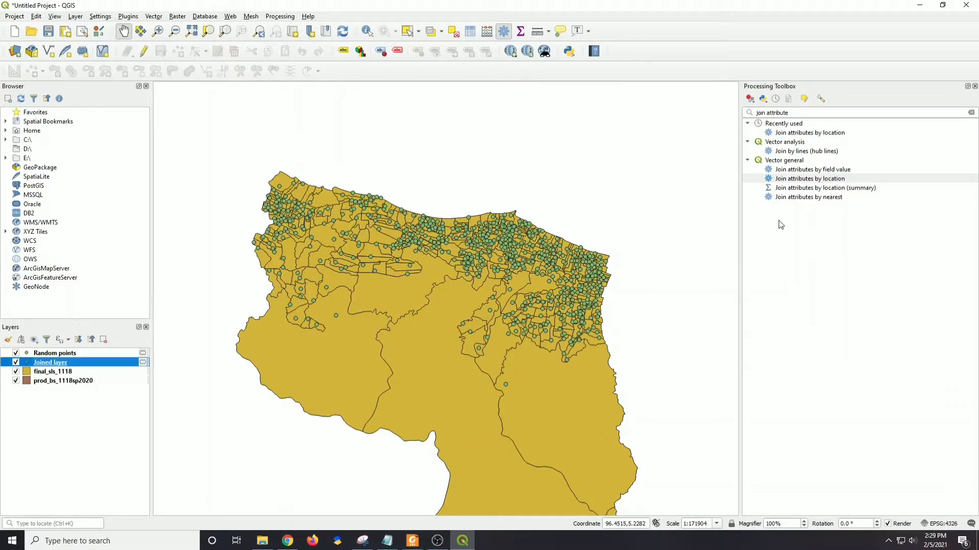
click(829, 179)
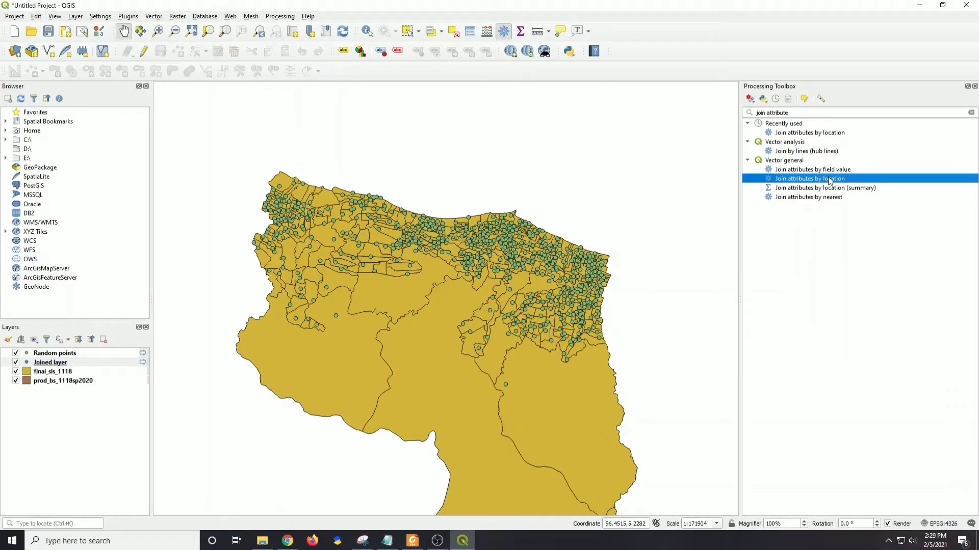
double_click(829, 180)
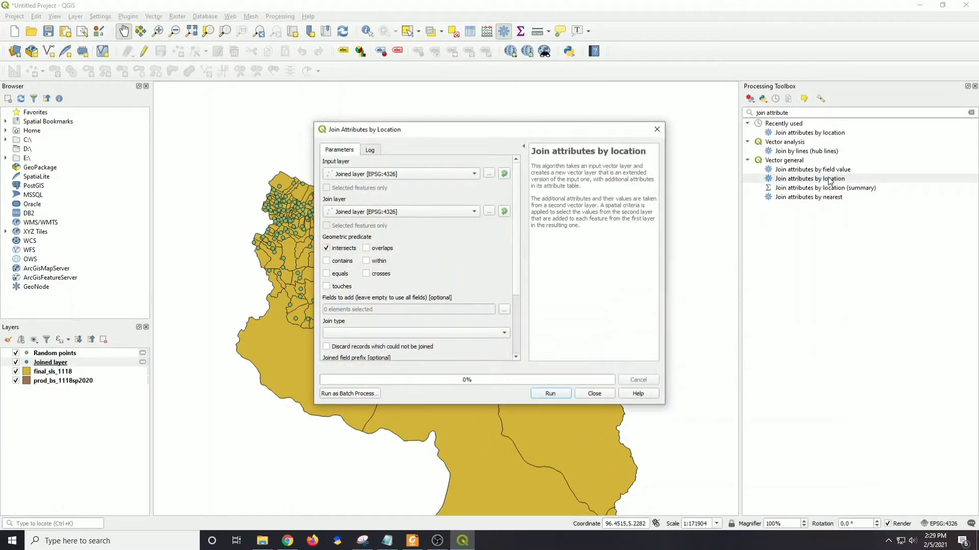
click(447, 175)
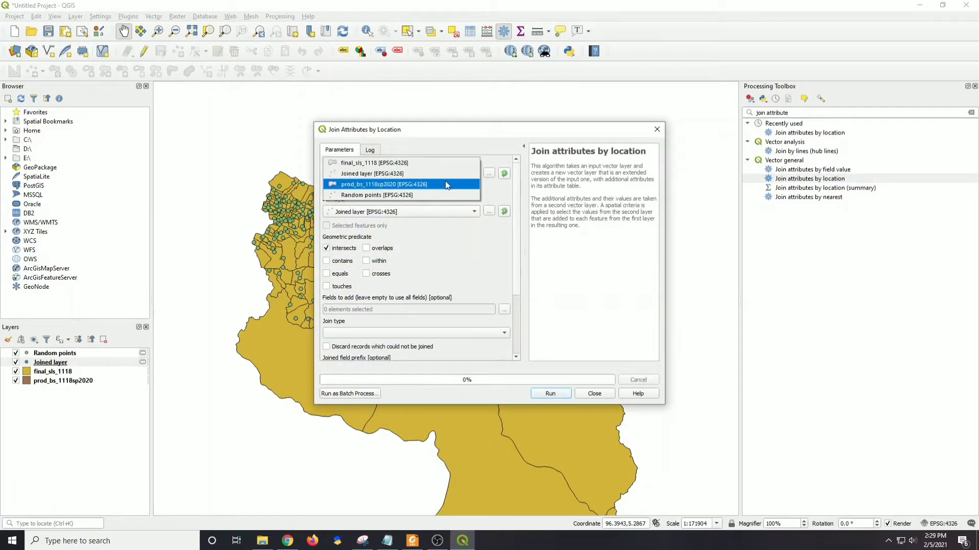
click(448, 163)
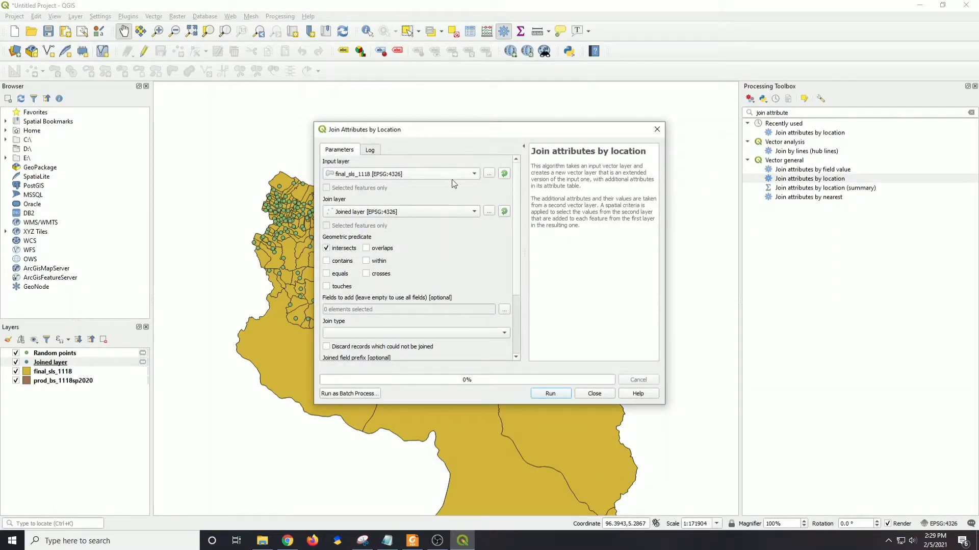
click(455, 212)
click(456, 212)
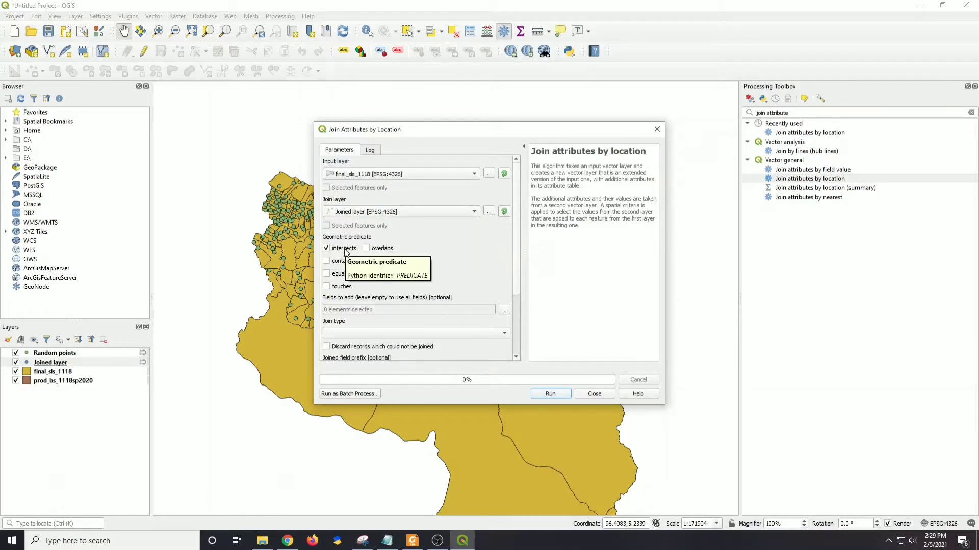
Step: Choose idbs as the only field to add from the point Joined layer
click(504, 310)
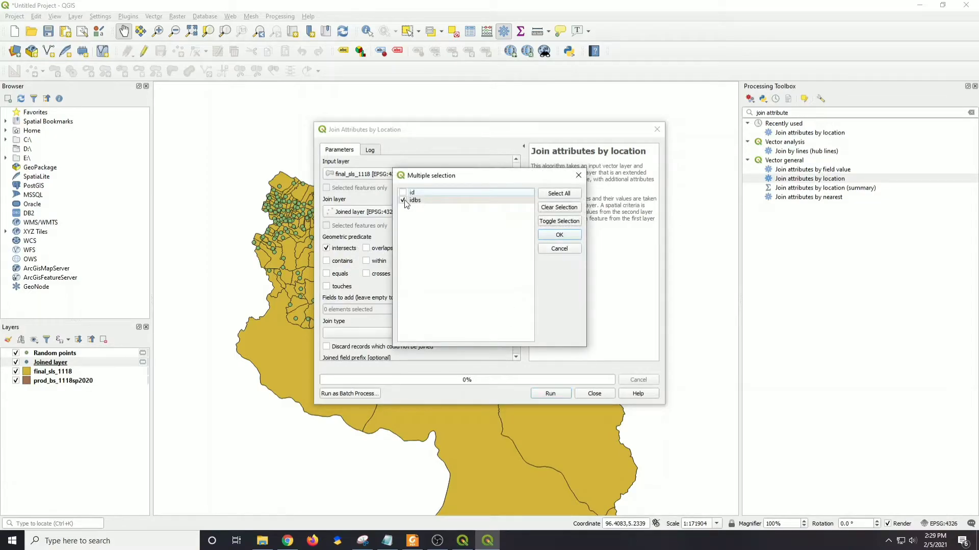
click(405, 200)
click(557, 236)
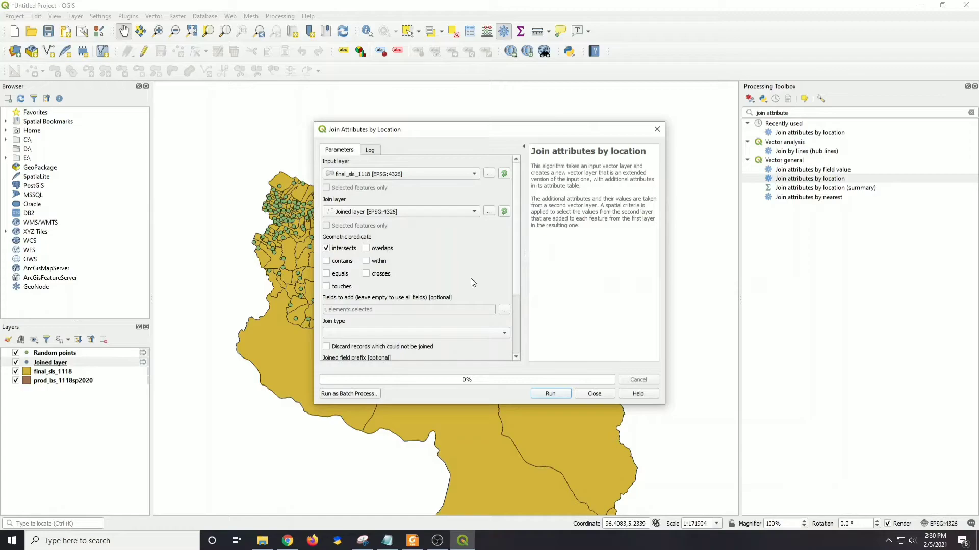
Step: Set the join type to one-to-one, taking only the first located feature's attributes, and run the join on the final_sls_1118 polygons
scroll(471, 277, down, 2)
click(466, 303)
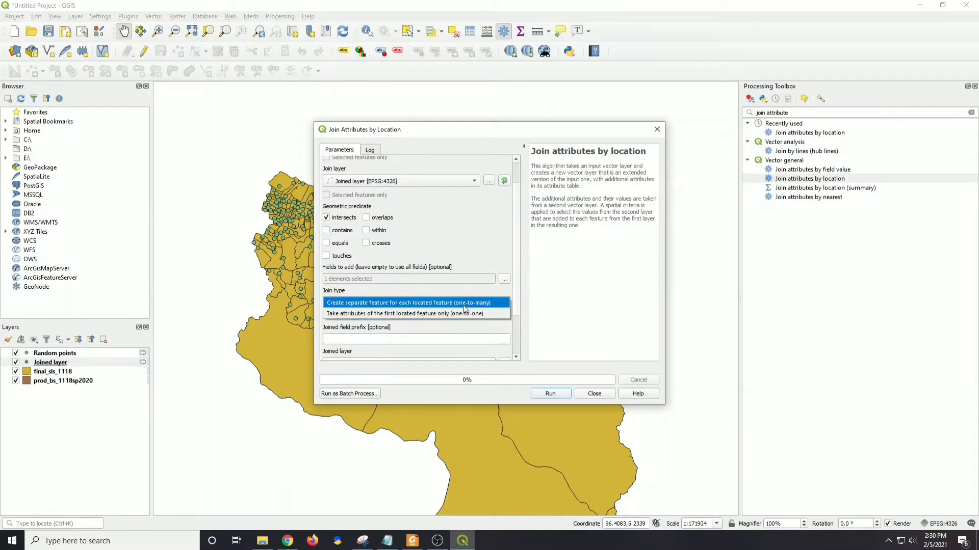
click(461, 314)
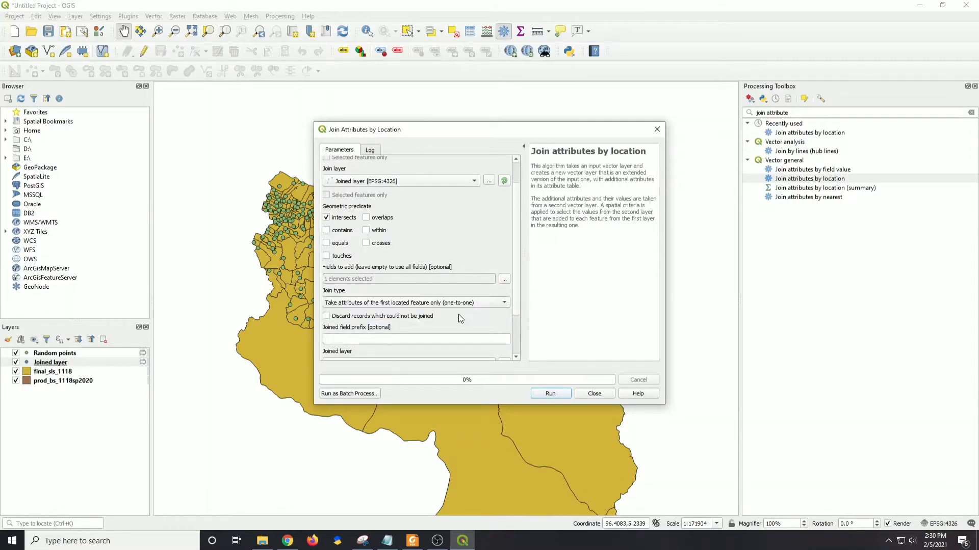
click(540, 395)
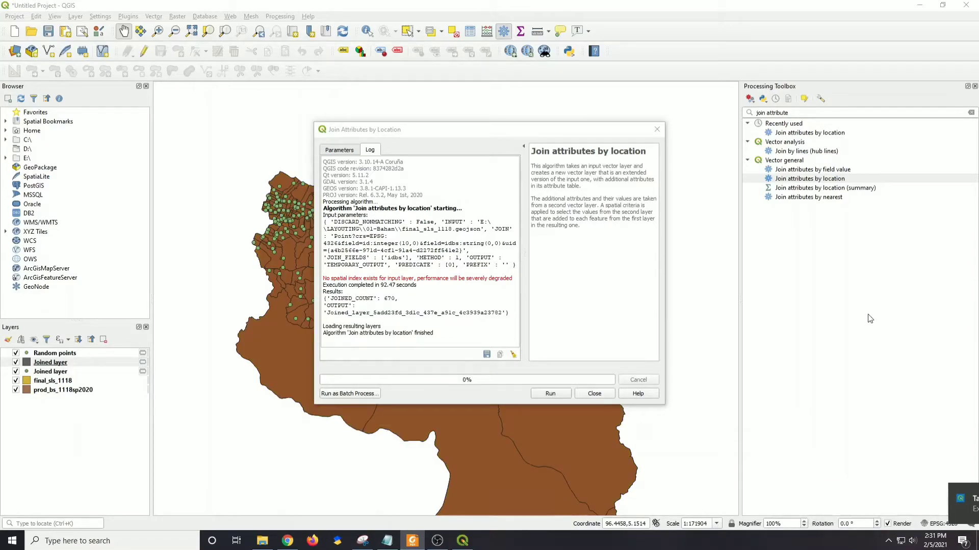
click(601, 395)
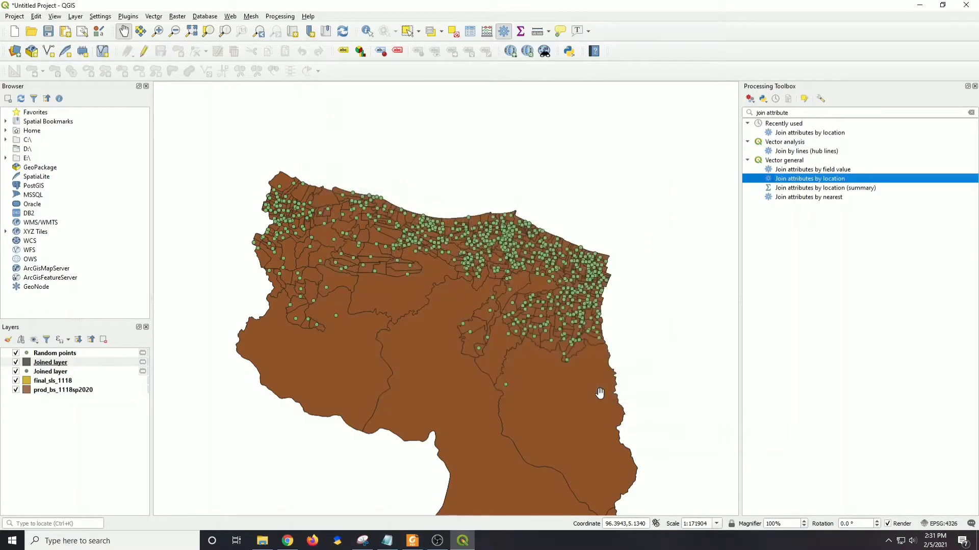
Step: Hide Random points, the point Joined layer, final_sls_1118 and prod_bs_1118sp2020, leaving only the polygon Joined layer displayed
click(55, 363)
click(16, 352)
click(16, 371)
click(16, 381)
click(16, 390)
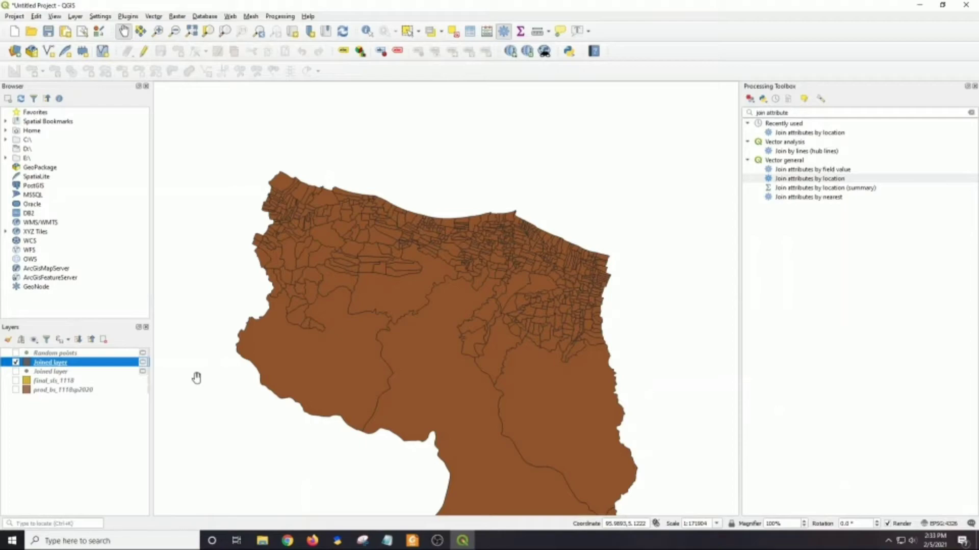
Step: Start exporting the polygon Joined layer's features with GeoJSON as the output format
right_click(62, 364)
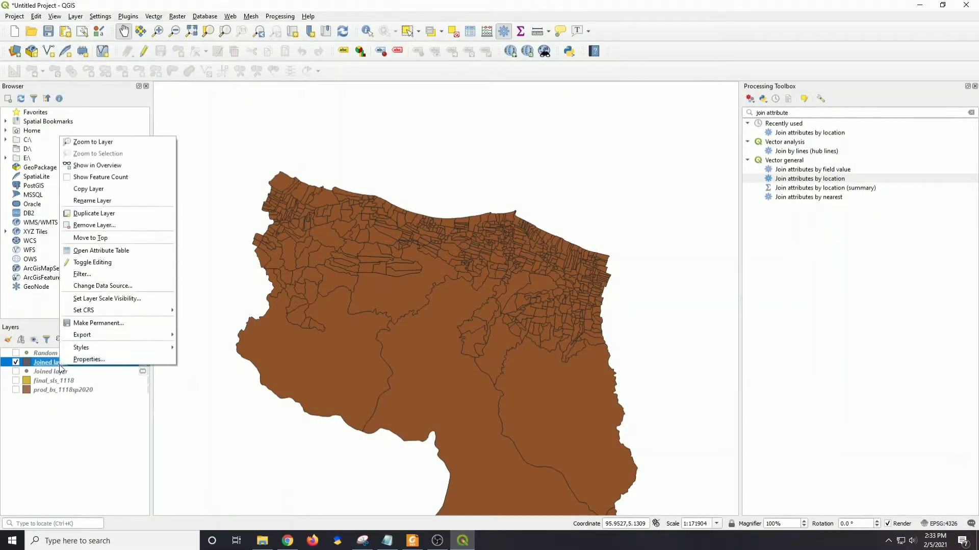
mouse_move(127, 335)
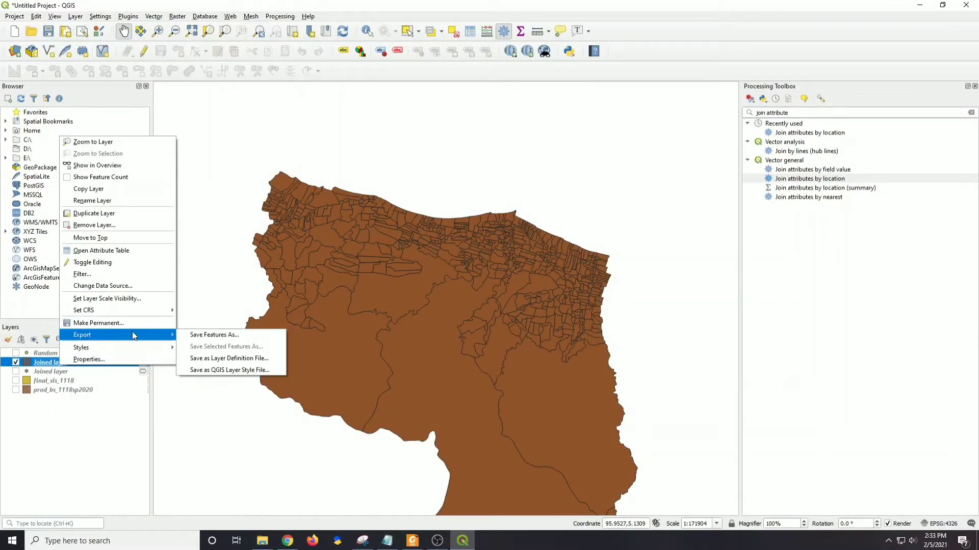
click(191, 335)
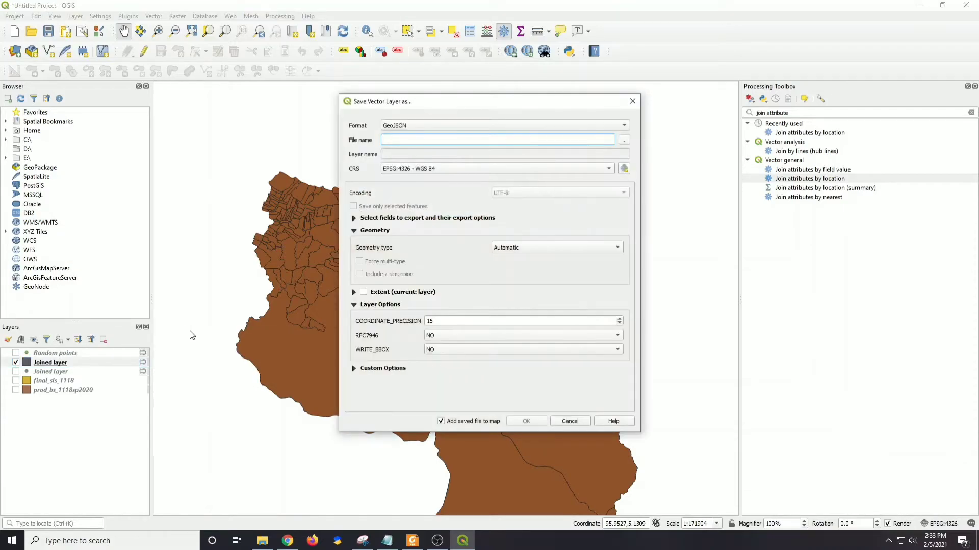
click(500, 126)
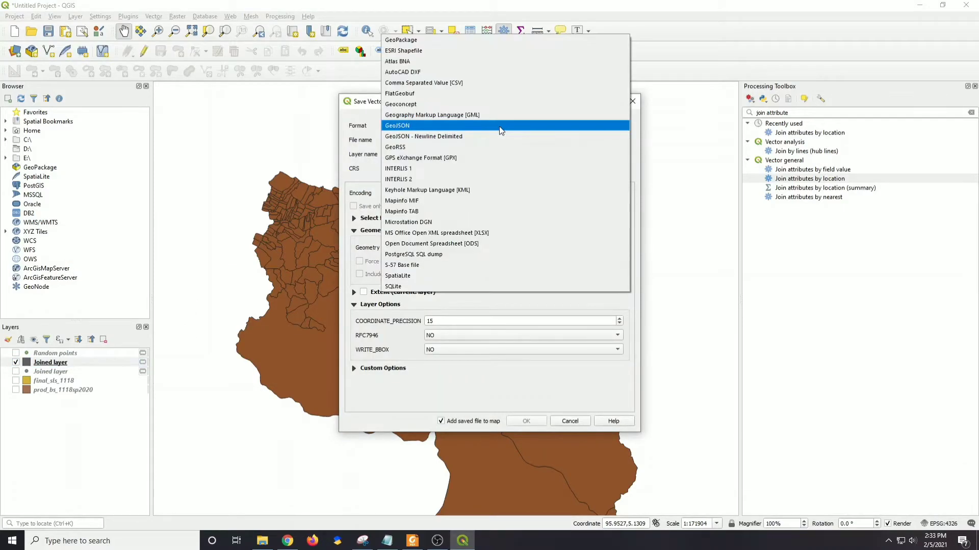
click(458, 125)
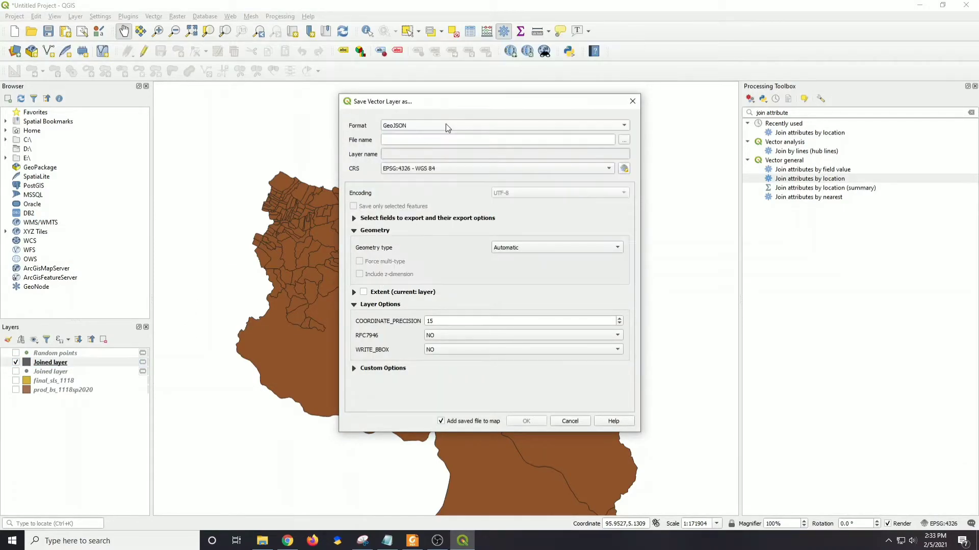
Step: Save the export as final_sls_1118_idbs in E:\LAYOUTING\01-Bahan and add it to the map
click(621, 142)
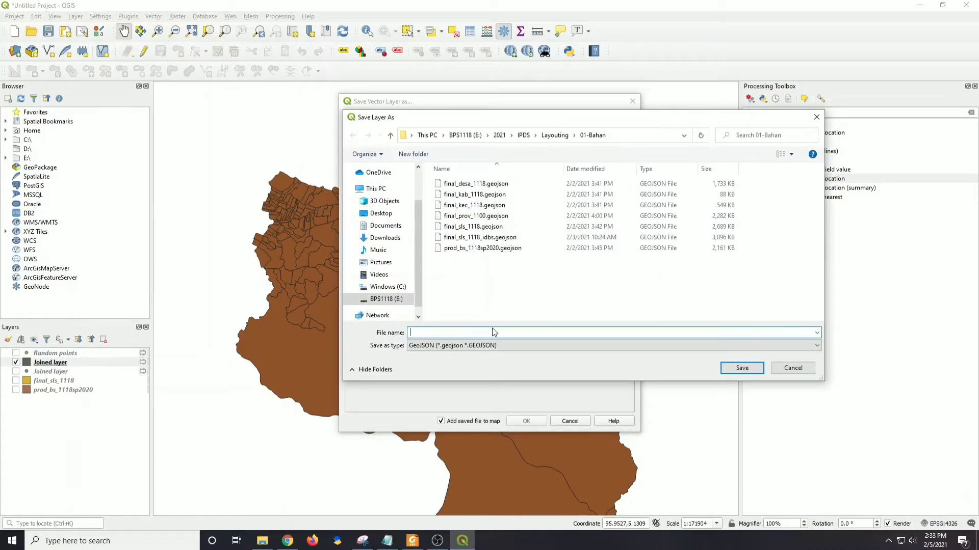
text(final_sls_)
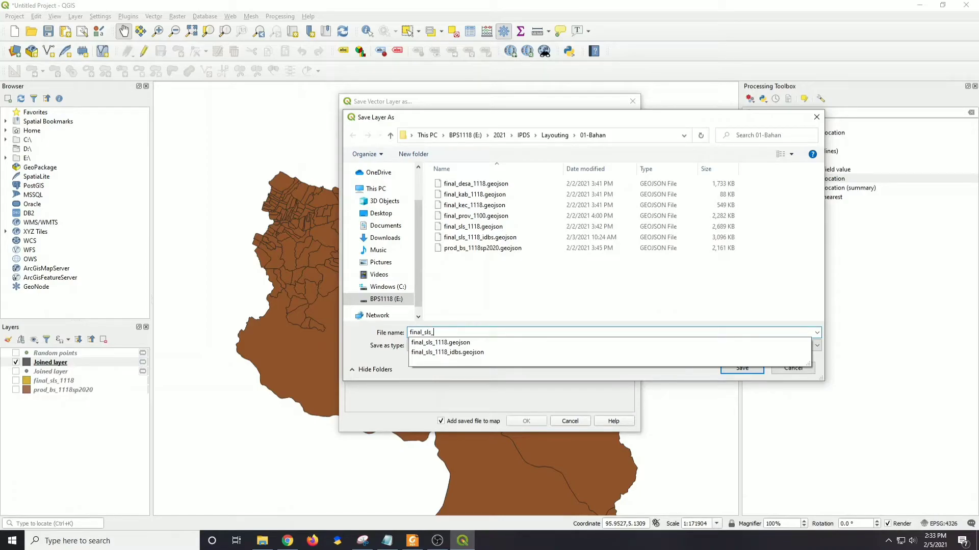
text(1118_idbs)
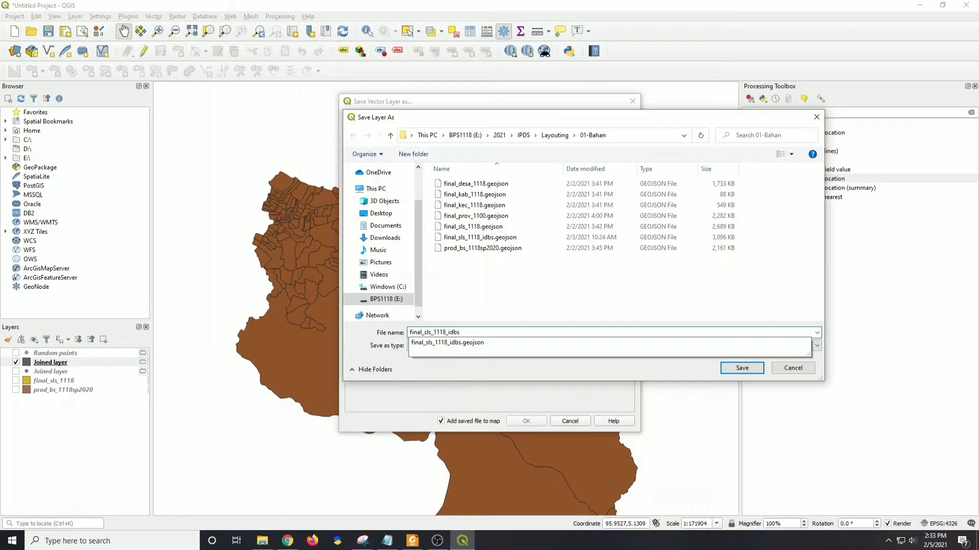
click(399, 300)
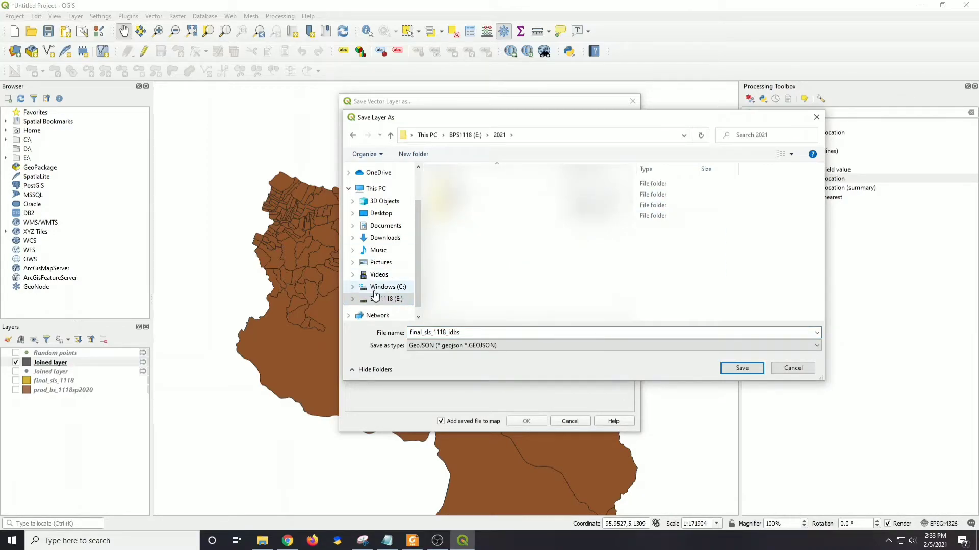
double_click(473, 239)
double_click(469, 183)
click(739, 369)
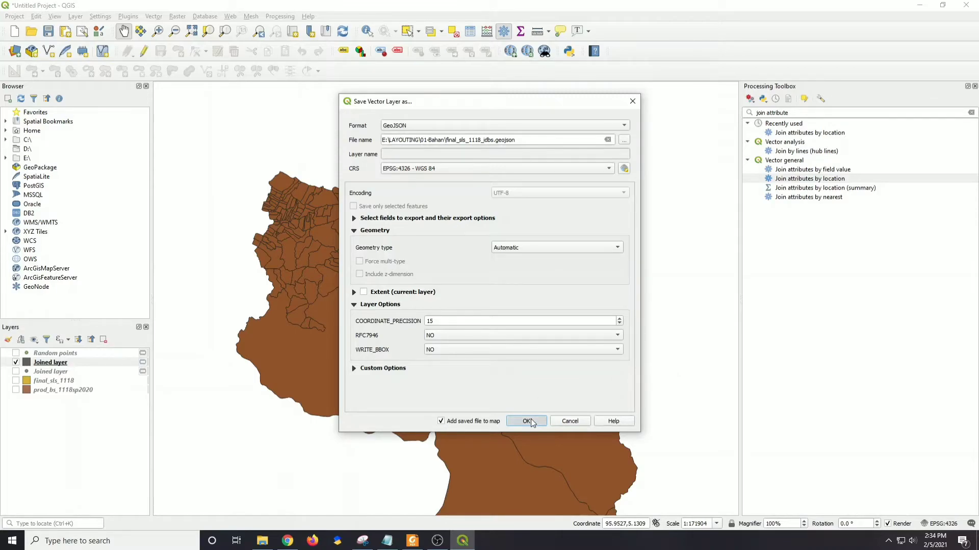
click(526, 421)
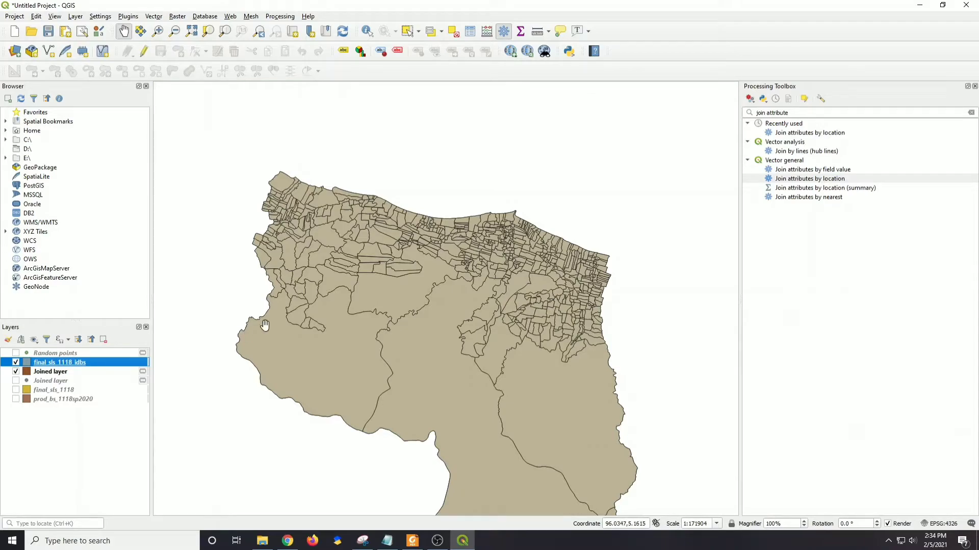
Step: Check the idbs column in the attribute table of final_sls_1118_idbs, then close the table
click(472, 32)
drag(278, 363, 624, 362)
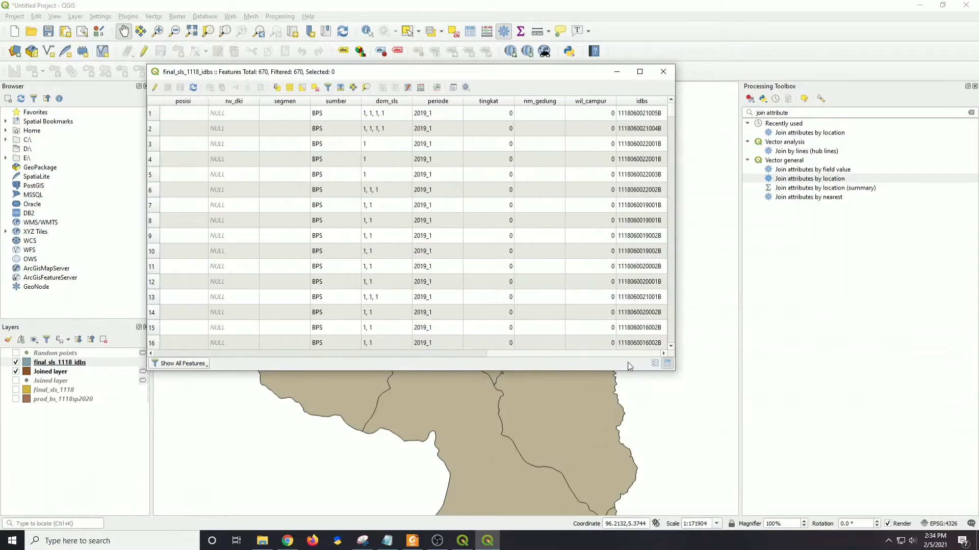
mouse_move(669, 113)
mouse_down()
mouse_move(666, 359)
mouse_move(680, 89)
mouse_up()
click(663, 71)
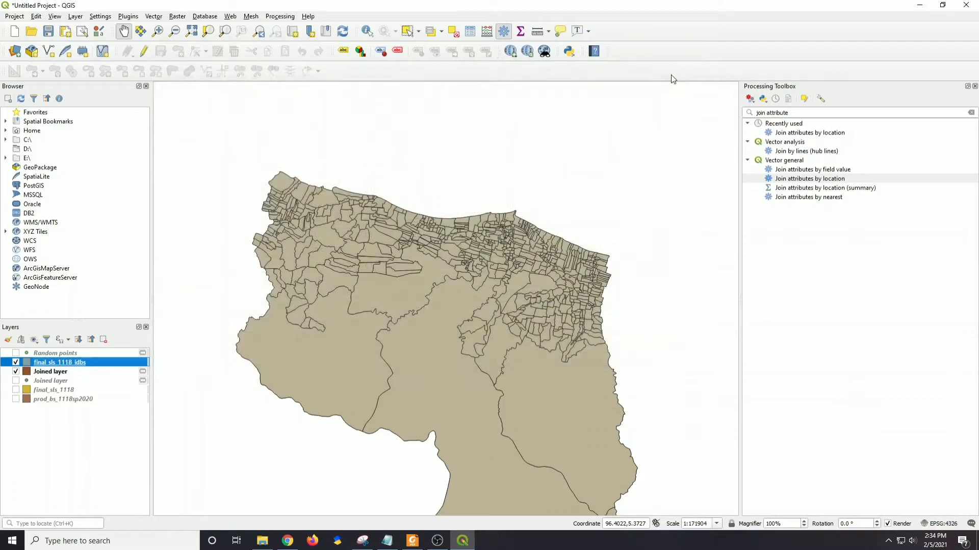
Step: Close QGIS, discarding the temporary scratch layers and the unsaved project, and restart QGIS Desktop 3.10.14
click(965, 6)
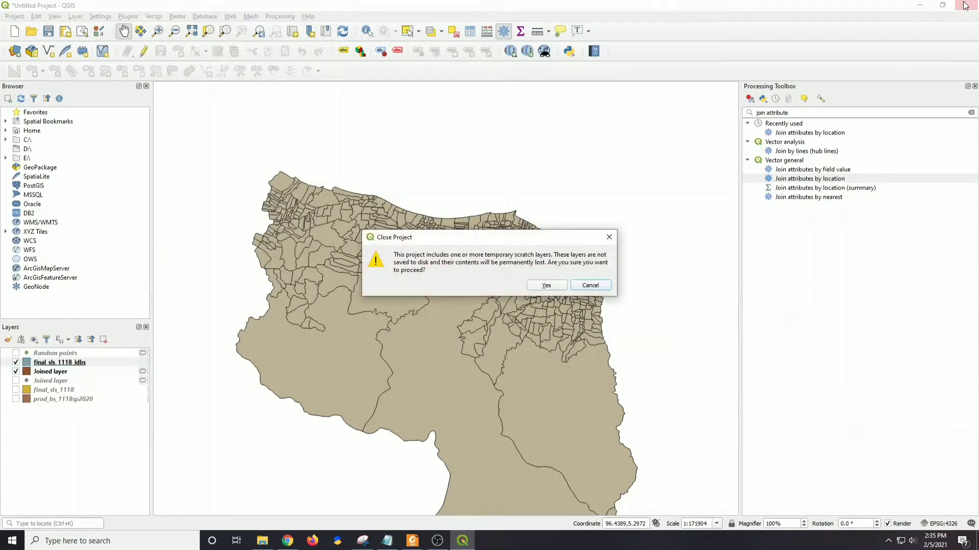
click(546, 288)
click(497, 281)
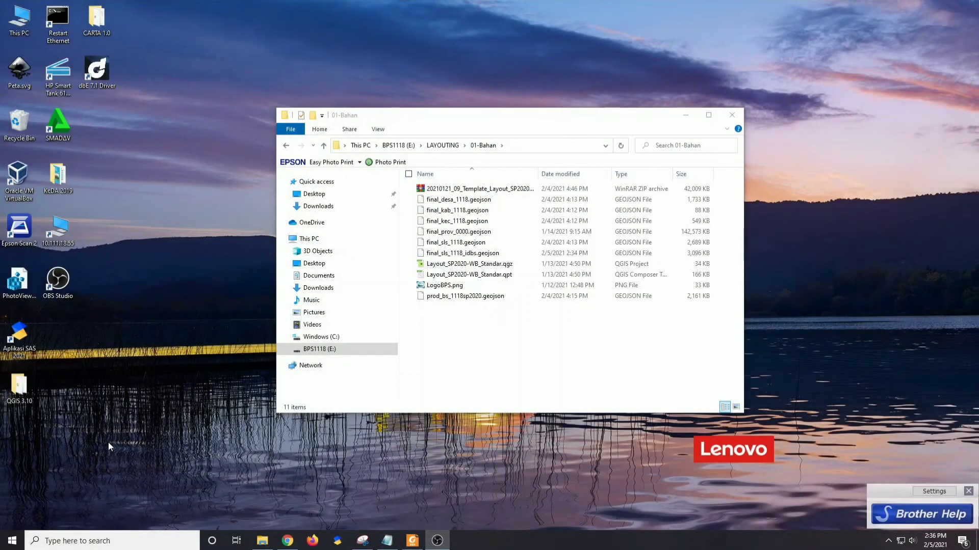
click(12, 541)
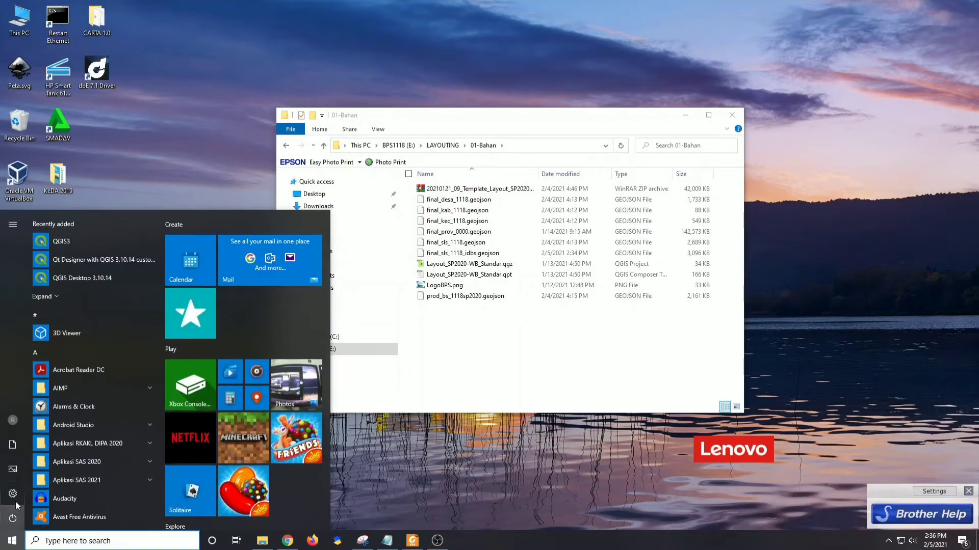
click(85, 279)
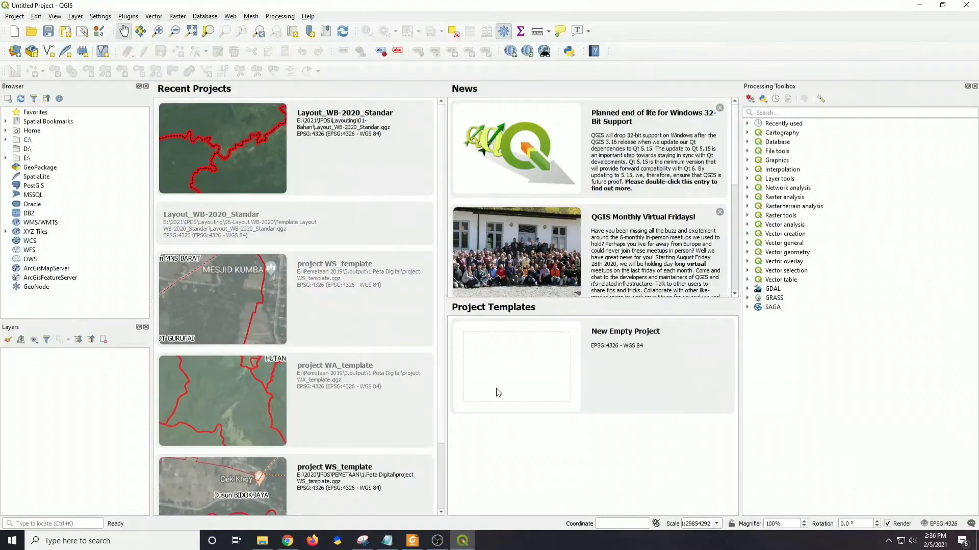
Step: Open the project Layout_SP2020-WB_Standar.qgz from the LAYOUTING\01-Bahan folder on drive E
click(15, 16)
click(19, 53)
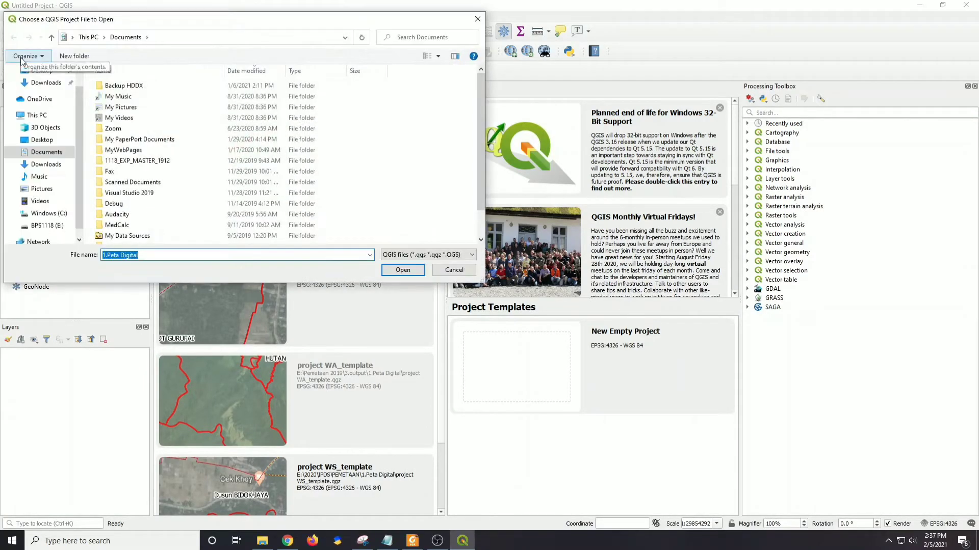
click(43, 214)
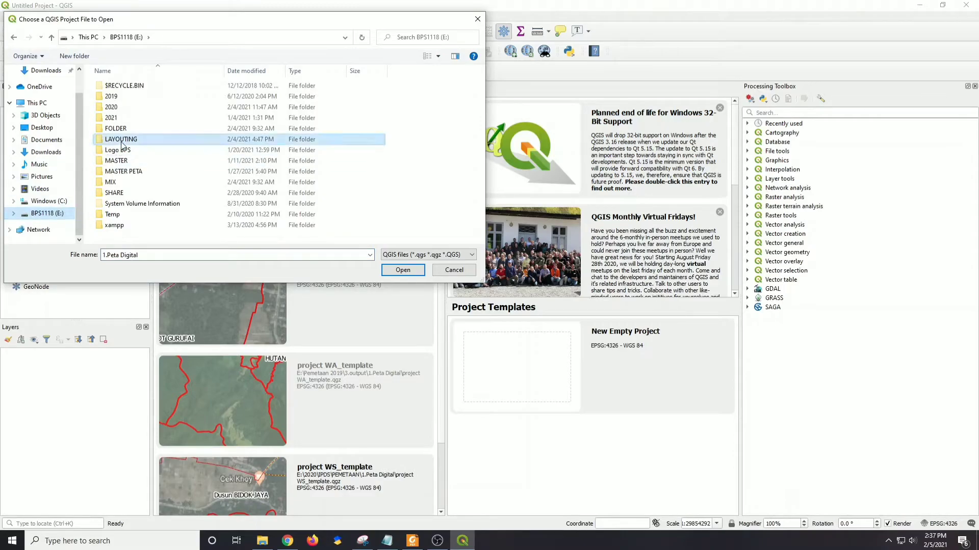
double_click(124, 148)
double_click(127, 90)
click(150, 88)
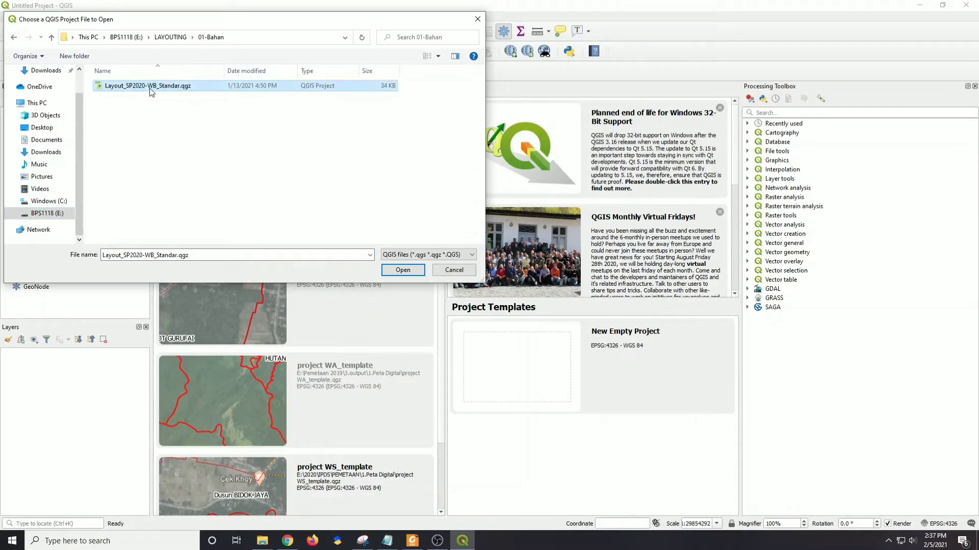
double_click(152, 90)
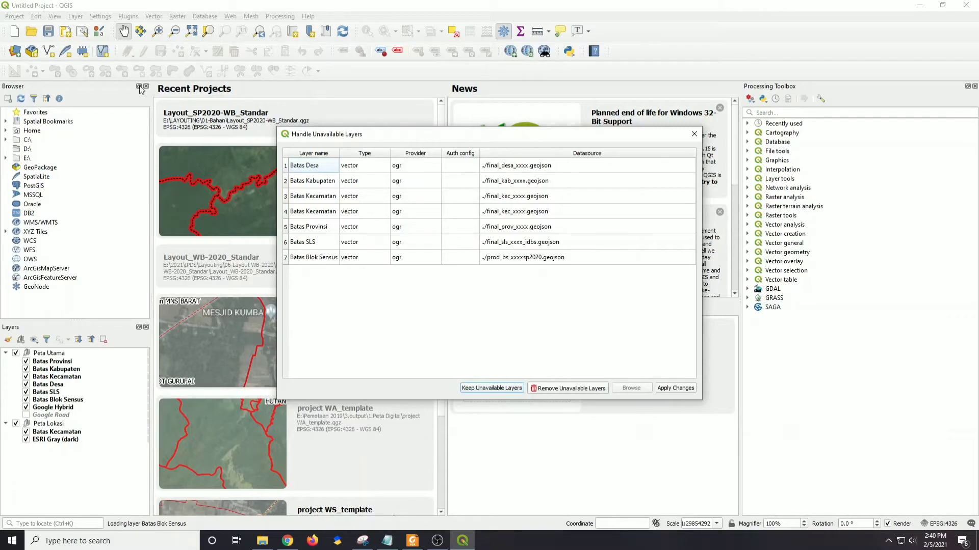
Step: Relink the unavailable layers Batas Desa to final_desa_1118.geojson and Batas Kabupaten to final_kab_1118.geojson
click(548, 171)
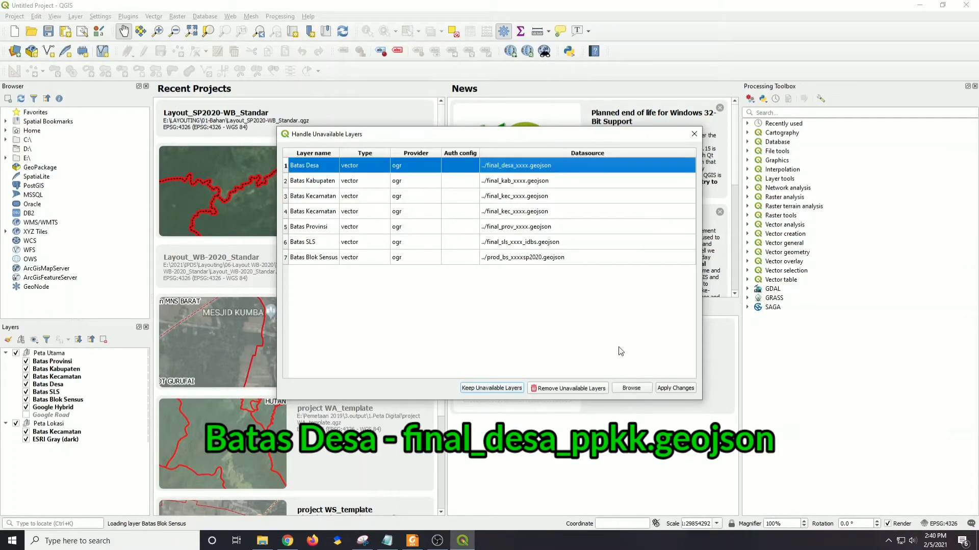
click(631, 388)
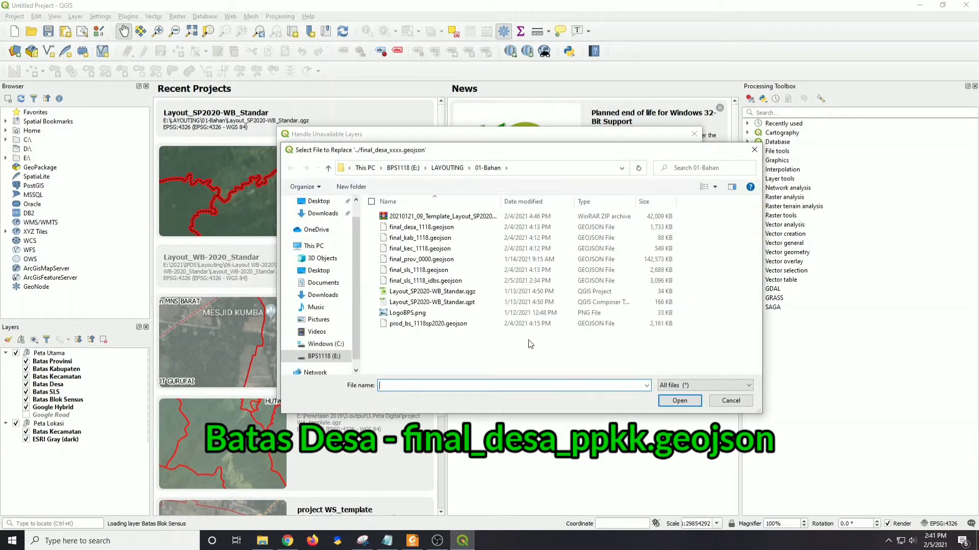
double_click(476, 227)
click(557, 184)
click(631, 388)
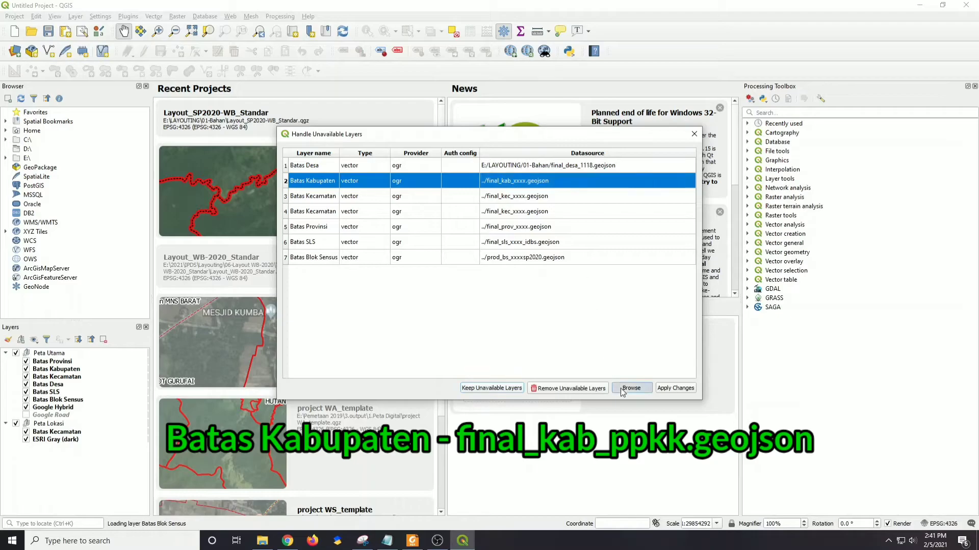
double_click(467, 239)
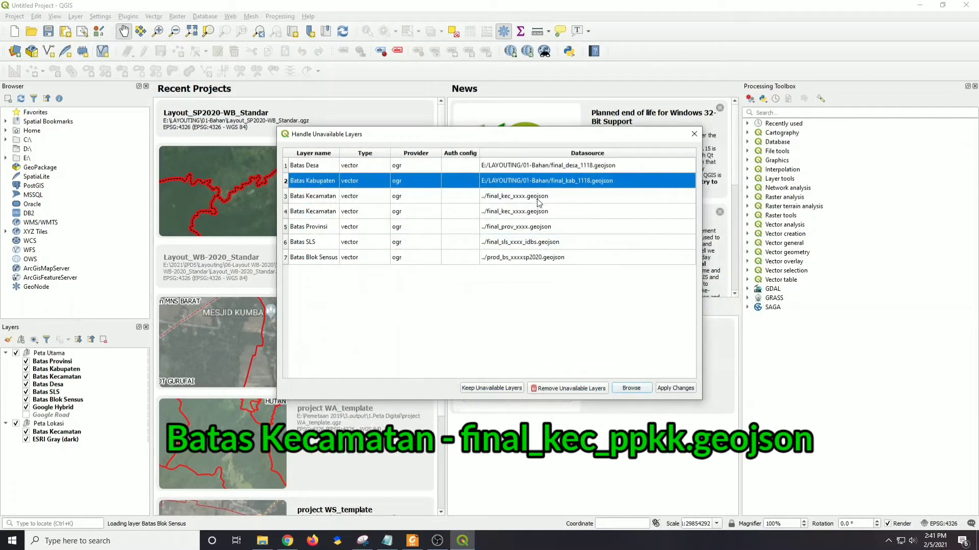
Step: Relink both unavailable Batas Kecamatan layers to final_kec_1118.geojson
click(538, 197)
click(625, 390)
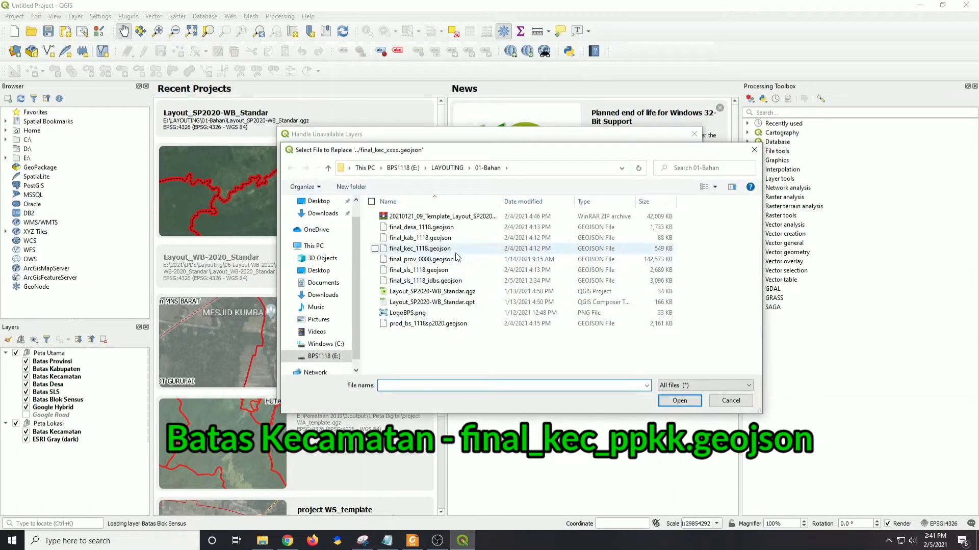
double_click(454, 250)
click(544, 212)
click(628, 389)
double_click(453, 251)
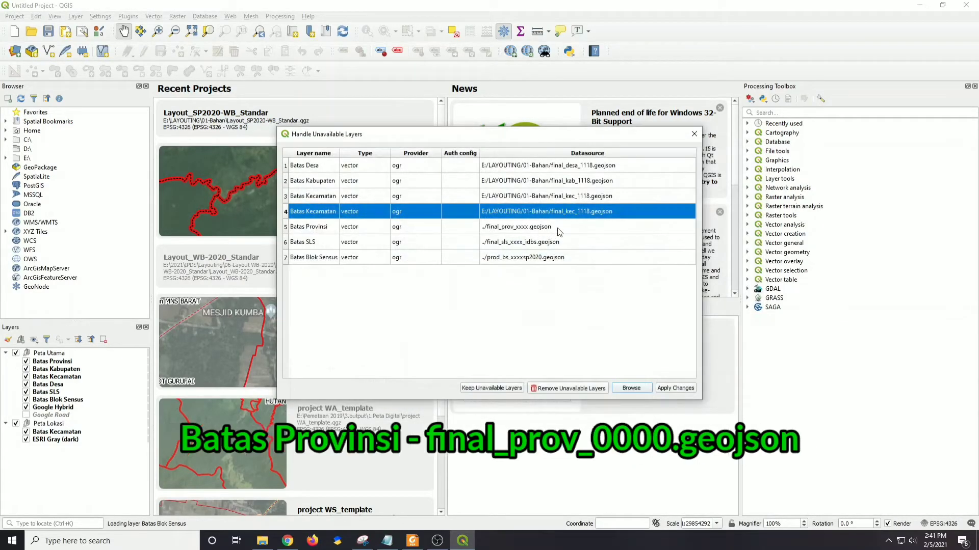
Step: Relink Batas Provinsi to final_prov_0000.geojson and Batas SLS to final_sls_1118_idbs.geojson
click(558, 229)
click(628, 388)
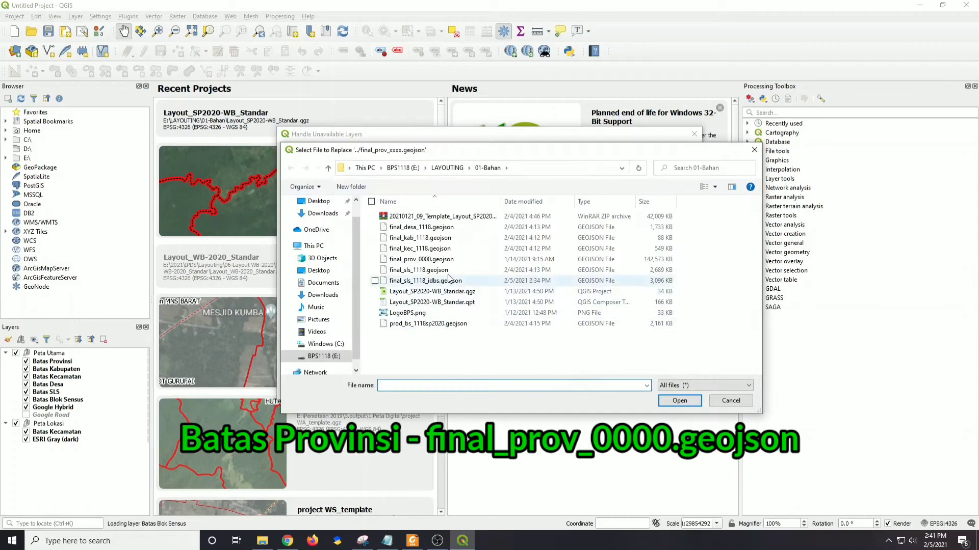
double_click(442, 260)
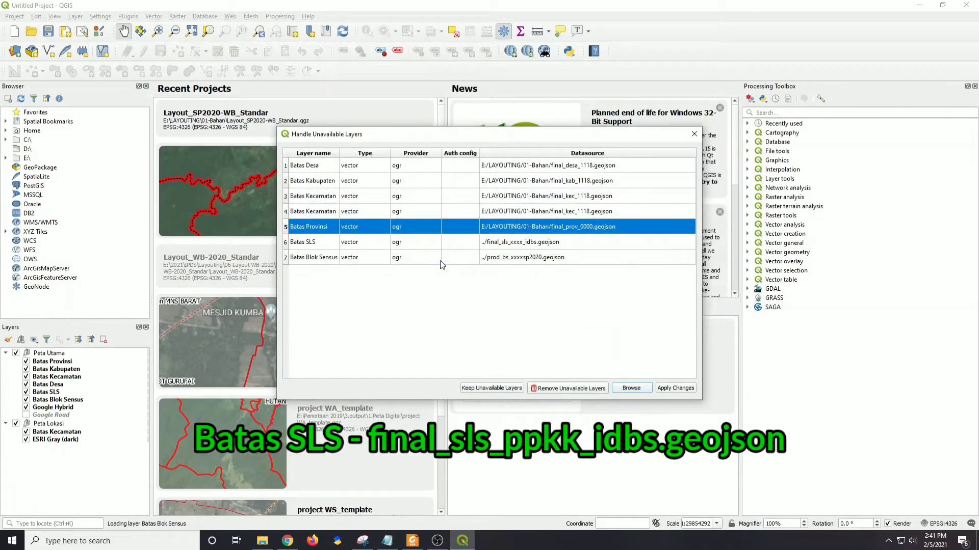
click(564, 247)
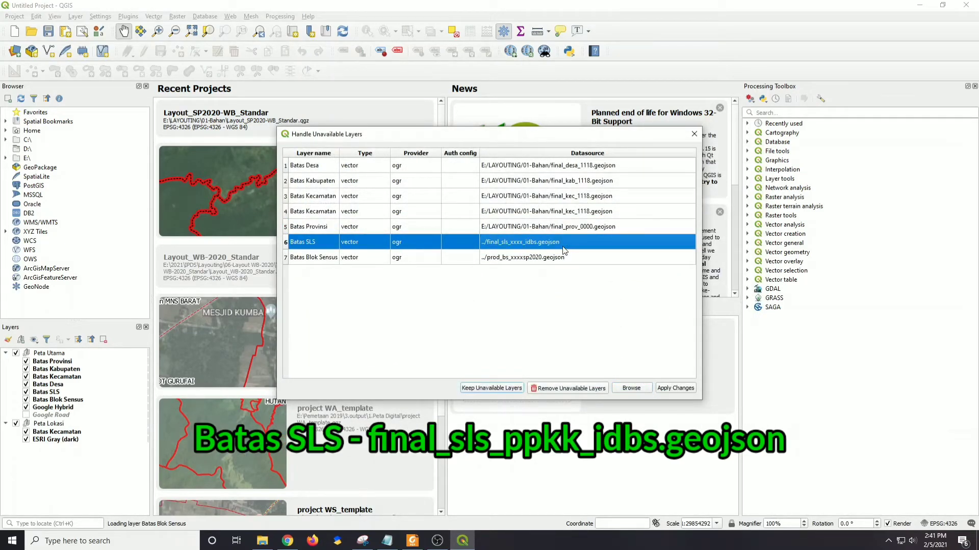
click(631, 388)
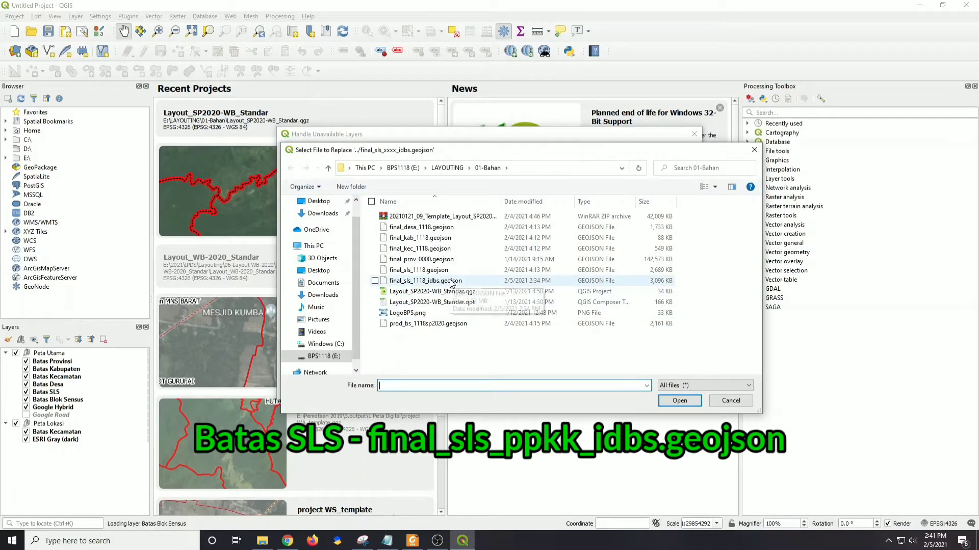
double_click(451, 280)
Step: Relink Batas Blok Sensus to prod_bs_1118sp2020.geojson and apply all the data source changes
click(571, 261)
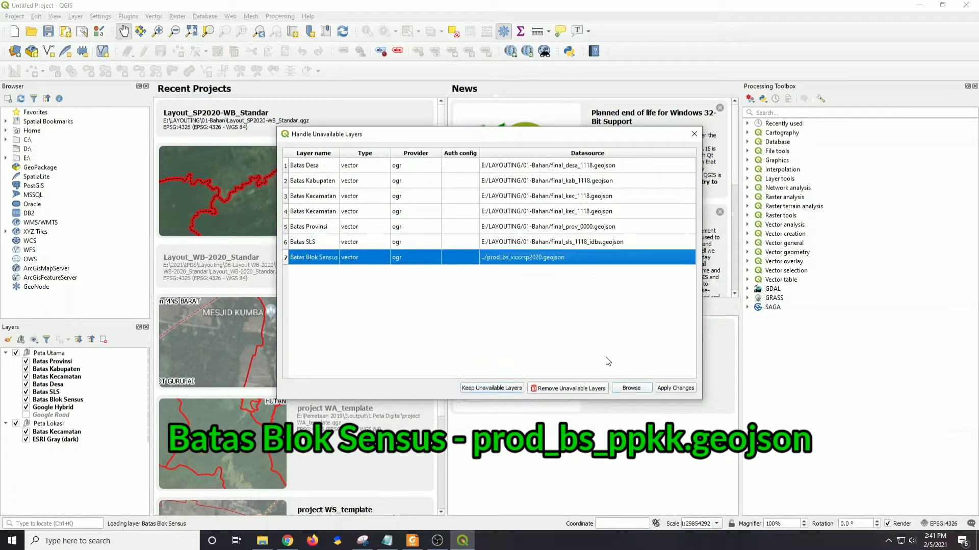
click(630, 389)
double_click(468, 326)
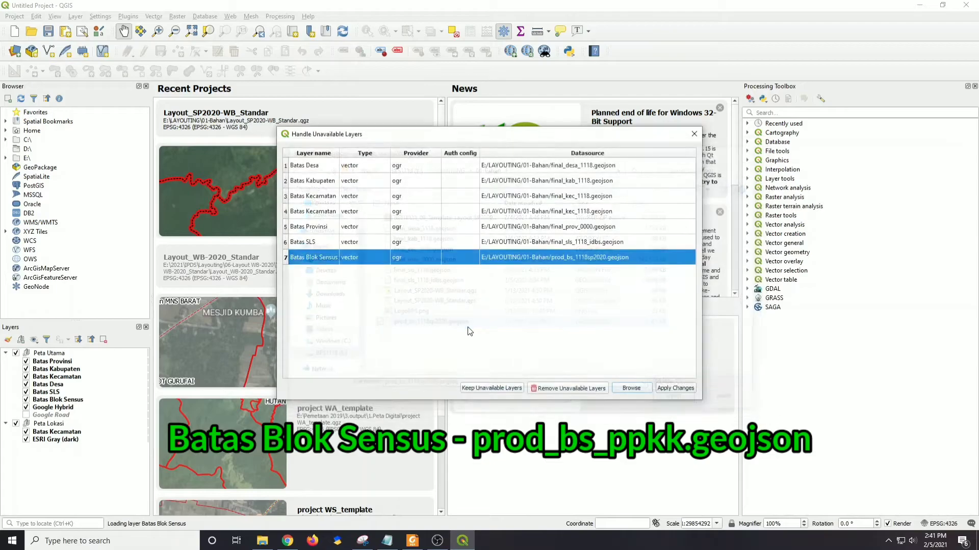
click(665, 388)
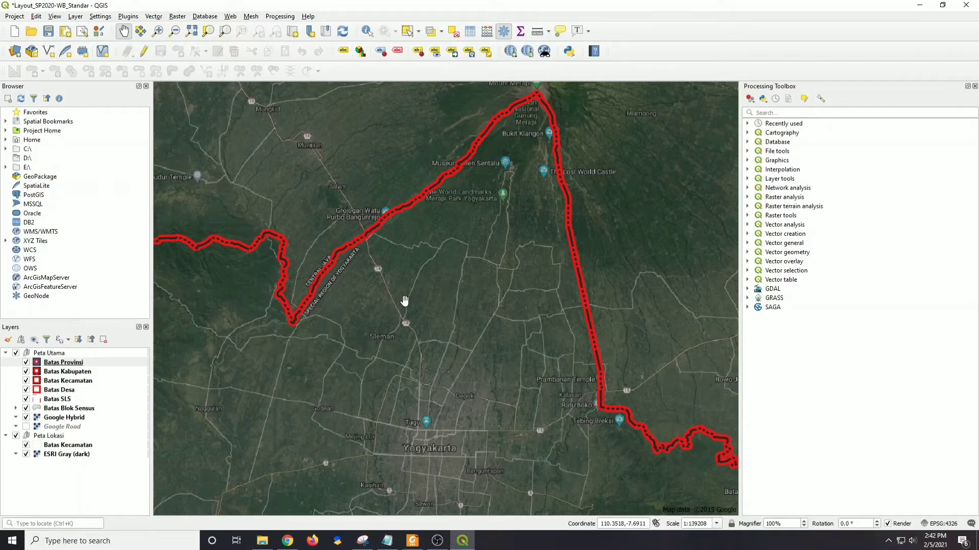
Step: Zoom the map canvas to the extent of the Batas Kabupaten layer and frame the census block area along the coast
right_click(64, 375)
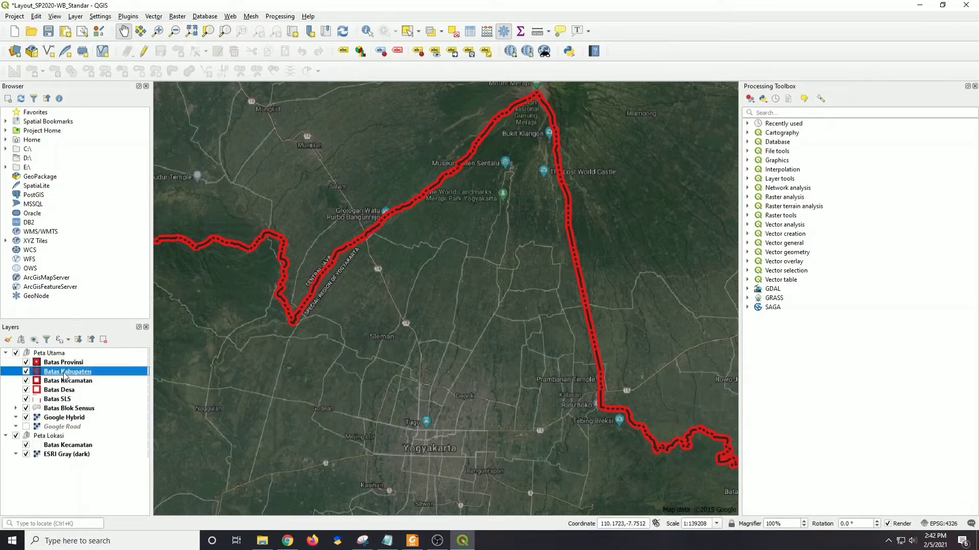
click(126, 151)
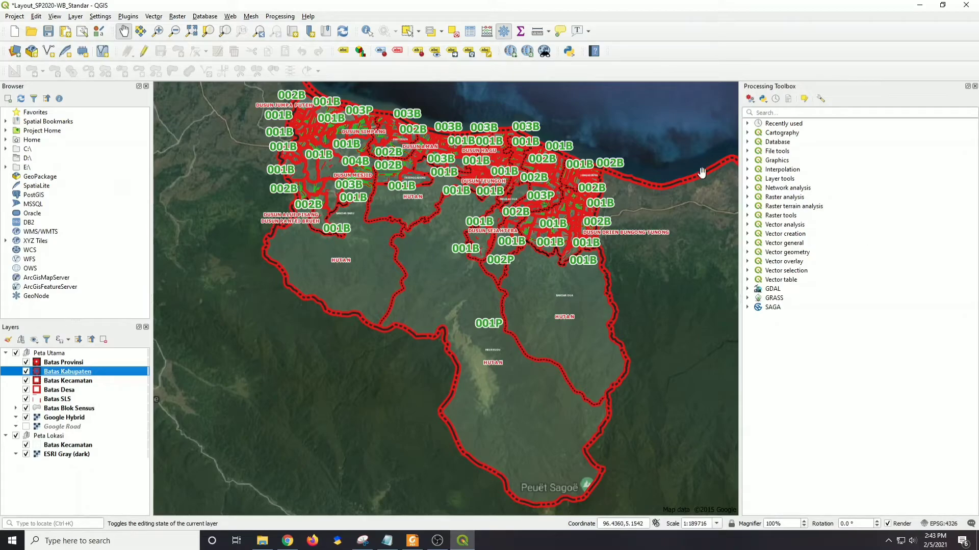
scroll(421, 177, up, 3)
scroll(479, 291, down, 3)
drag(457, 234, 453, 271)
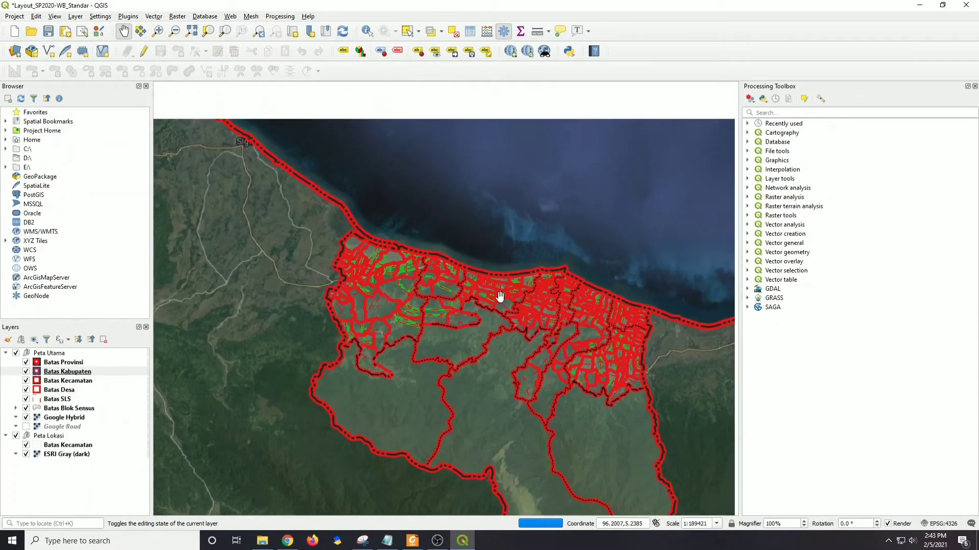
scroll(527, 298, up, 2)
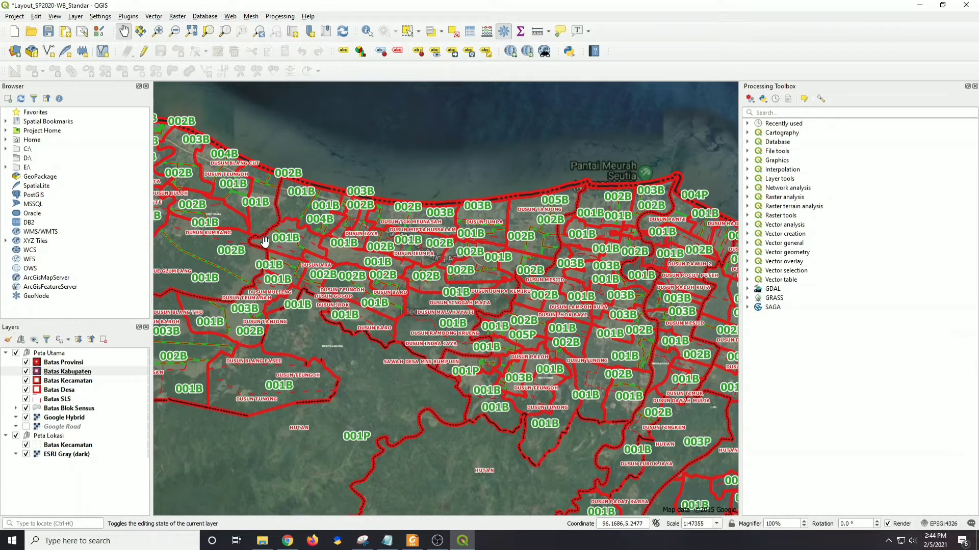
Step: Open the SP2020-WB print layout and turn on its atlas preview
click(15, 16)
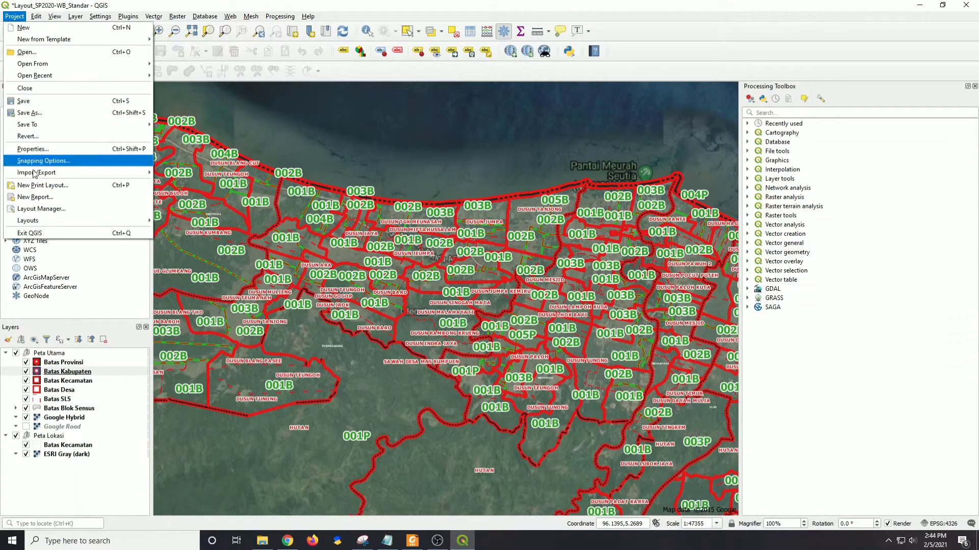
mouse_move(42, 223)
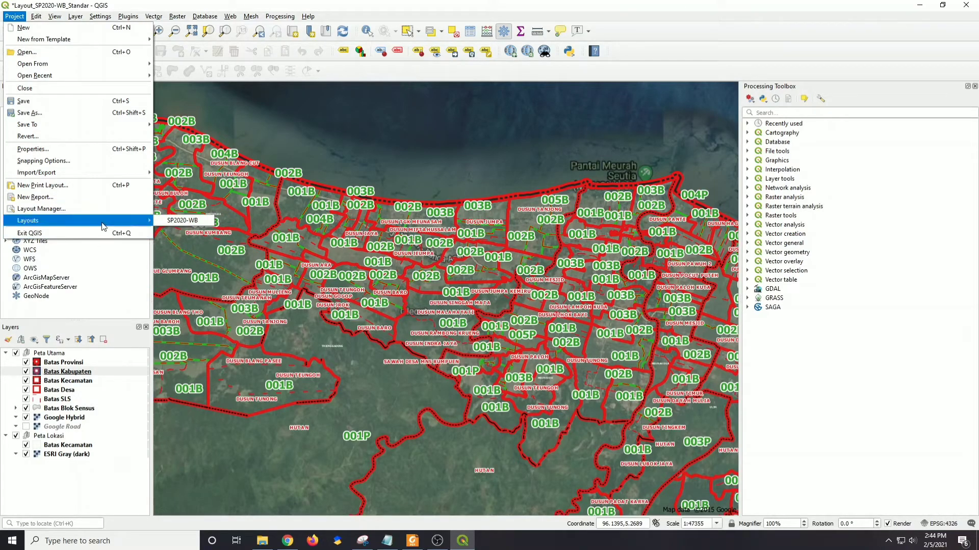
click(180, 222)
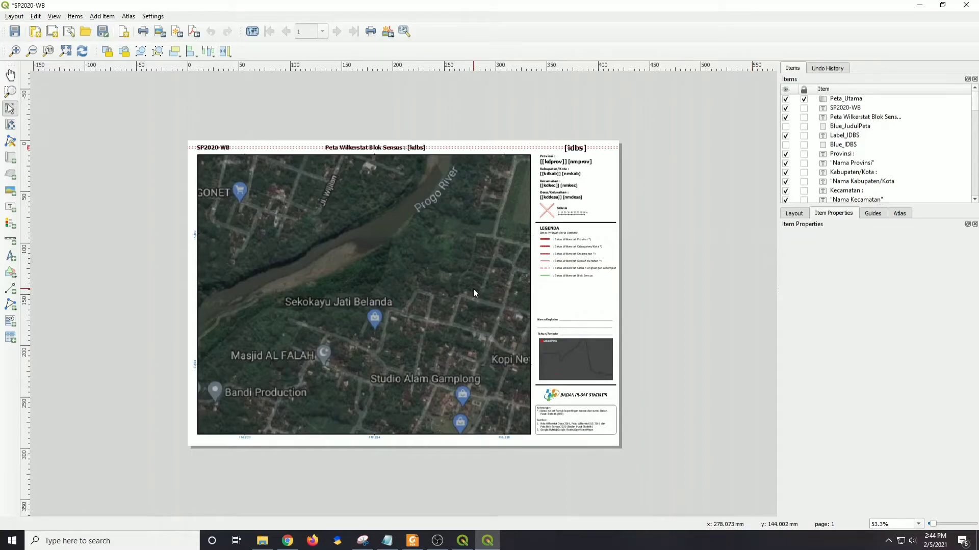
click(251, 36)
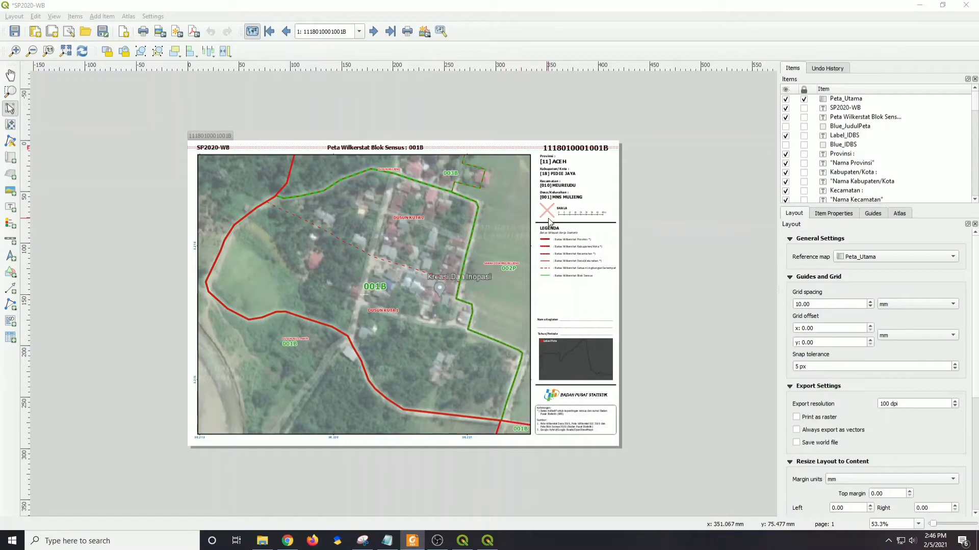
Step: Select the missing north arrow picture beside SKALA and open the file browser for its image source
scroll(606, 219, up, 1)
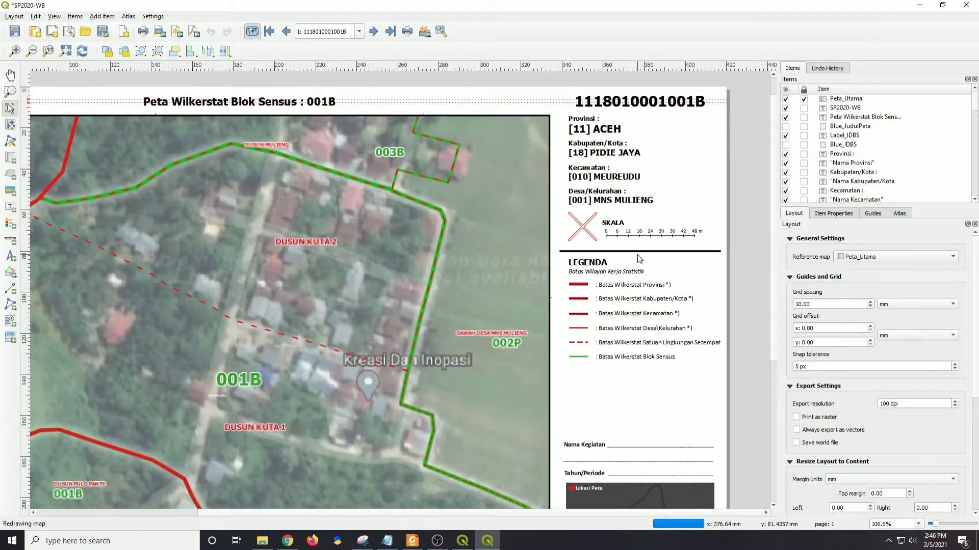
click(583, 229)
click(834, 214)
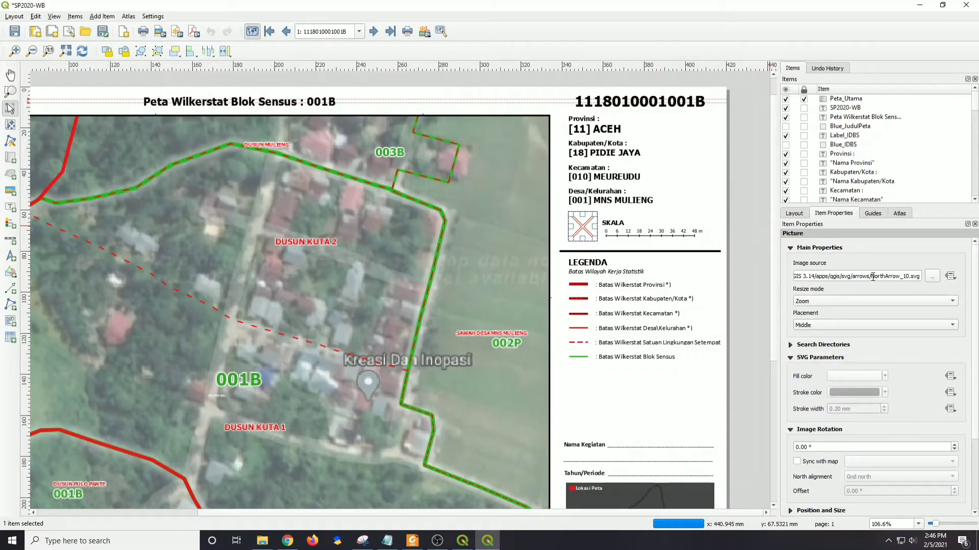
drag(873, 277, 901, 279)
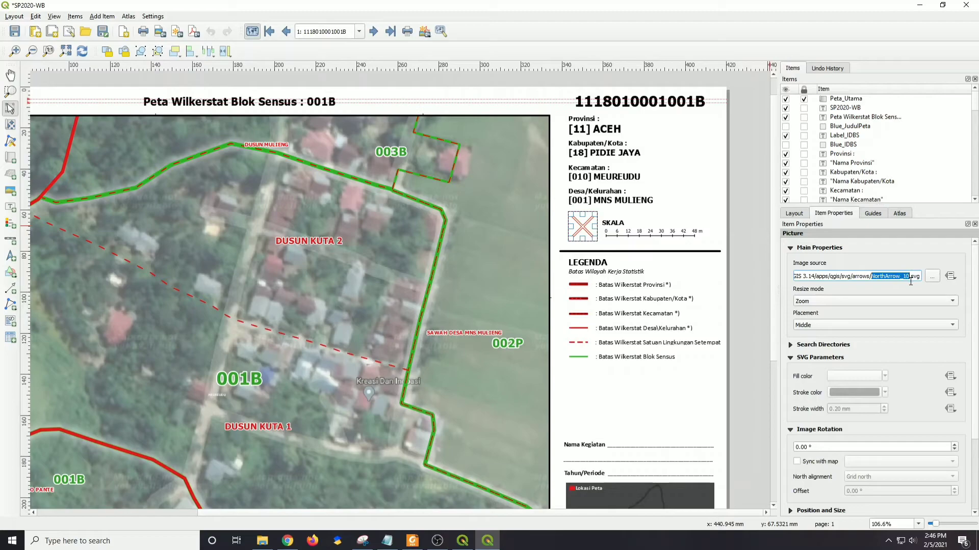
click(931, 276)
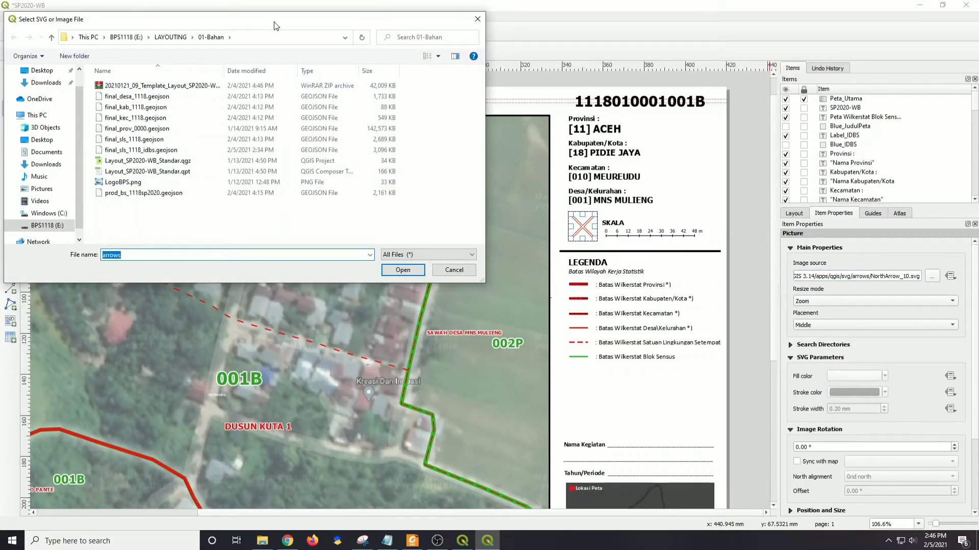
Step: Relink the north arrow picture to NorthArrow_10.svg in C:\Program Files\QGIS 3.10\apps\qgis-ltr\svg\arrows
click(137, 238)
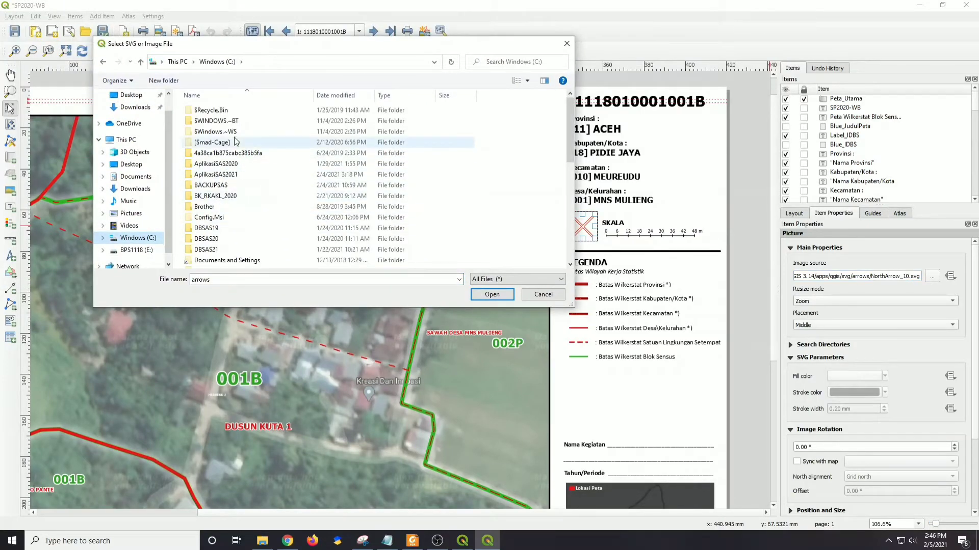
scroll(234, 176, down, 1)
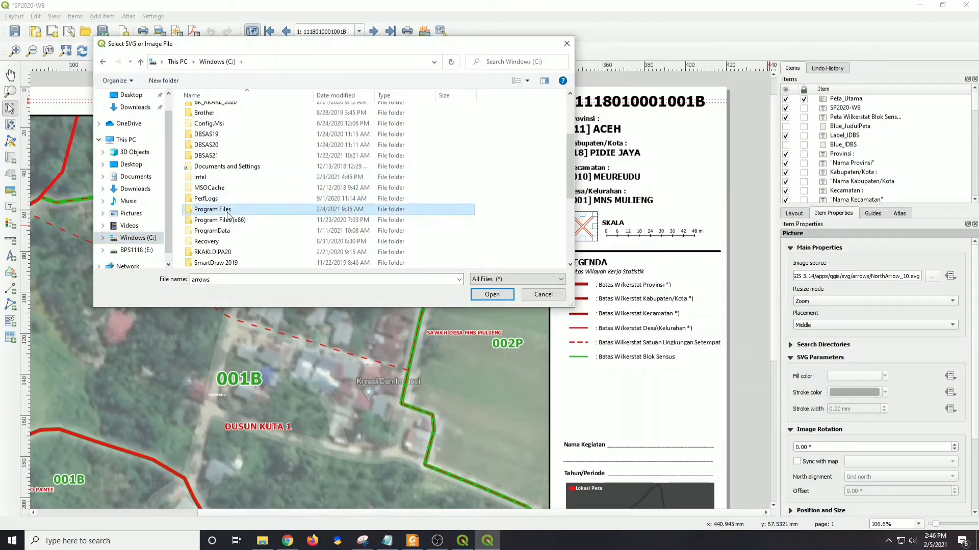
double_click(227, 210)
scroll(227, 212, down, 10)
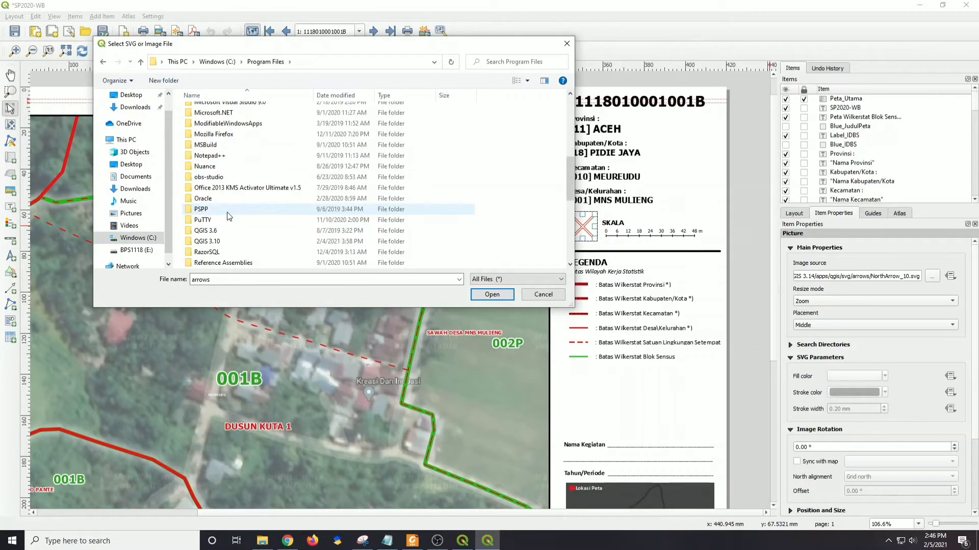
double_click(209, 210)
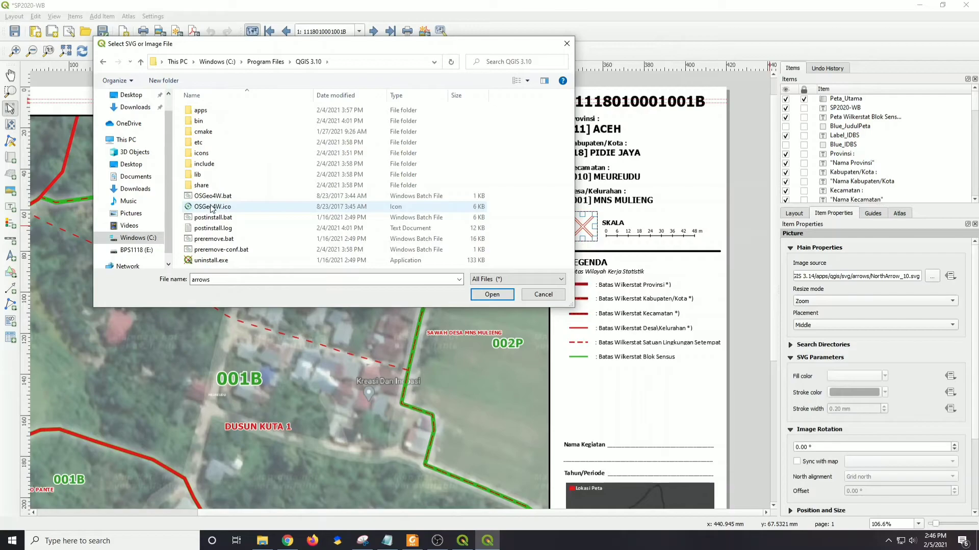
double_click(203, 111)
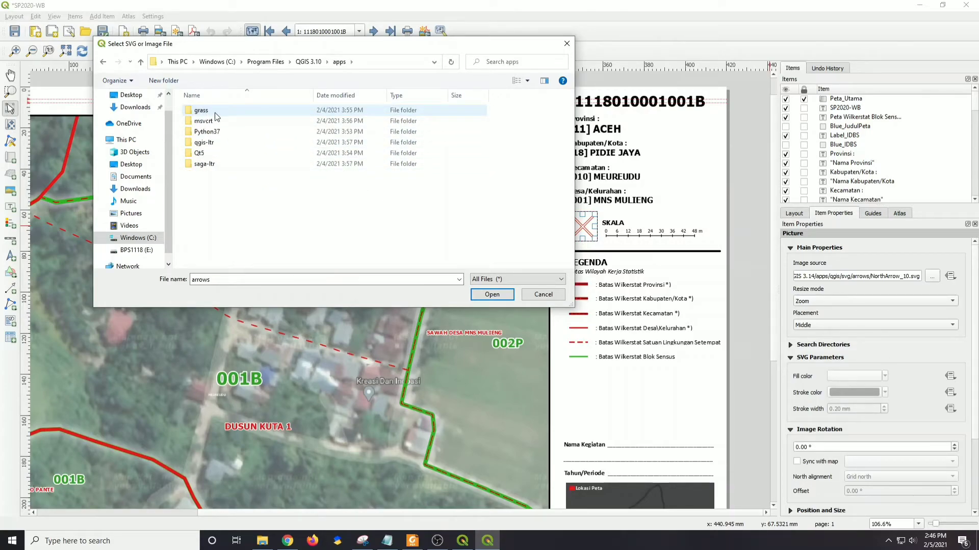
double_click(209, 142)
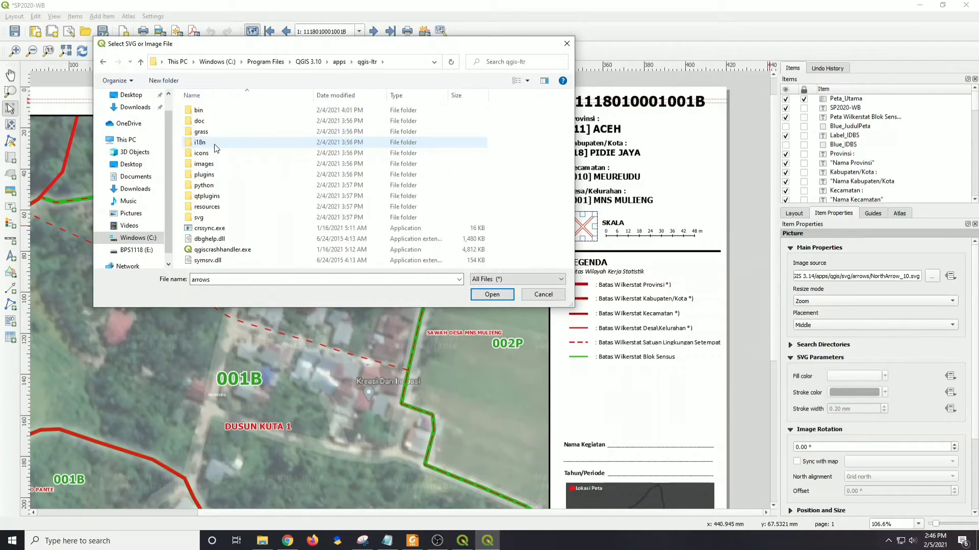
double_click(216, 218)
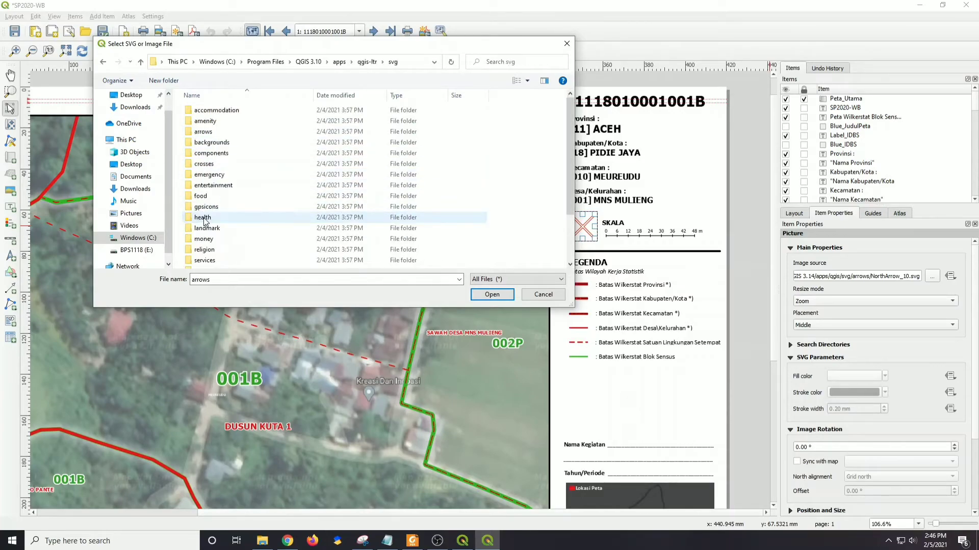
double_click(214, 134)
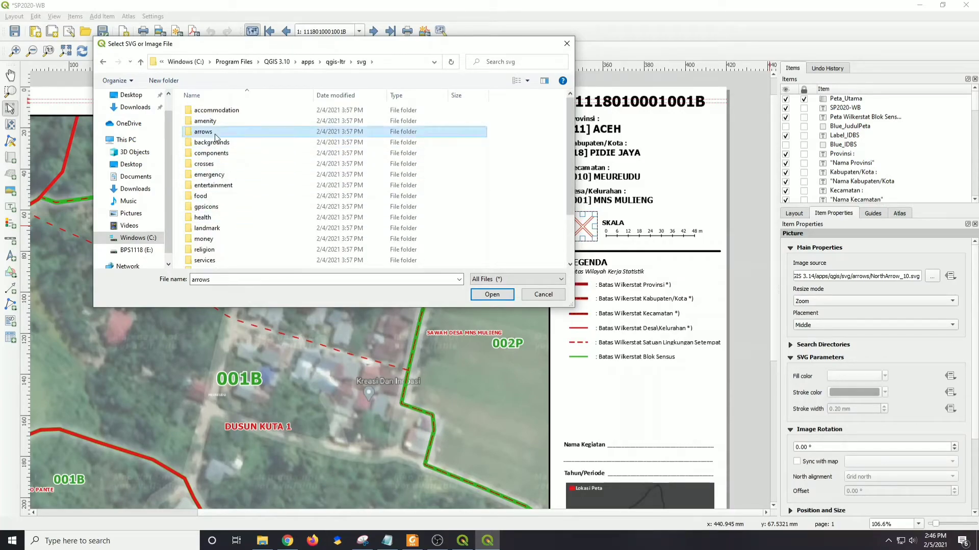
scroll(241, 227, down, 1)
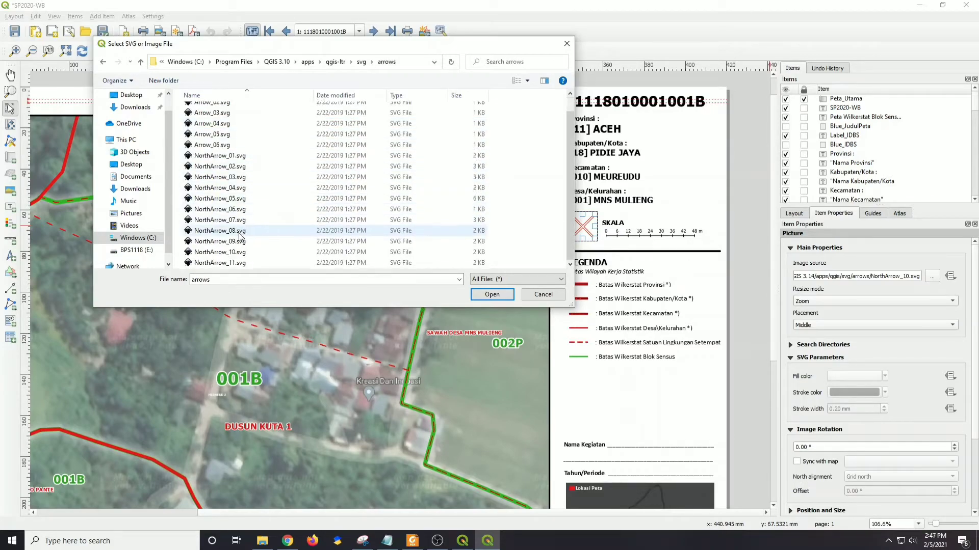
double_click(237, 250)
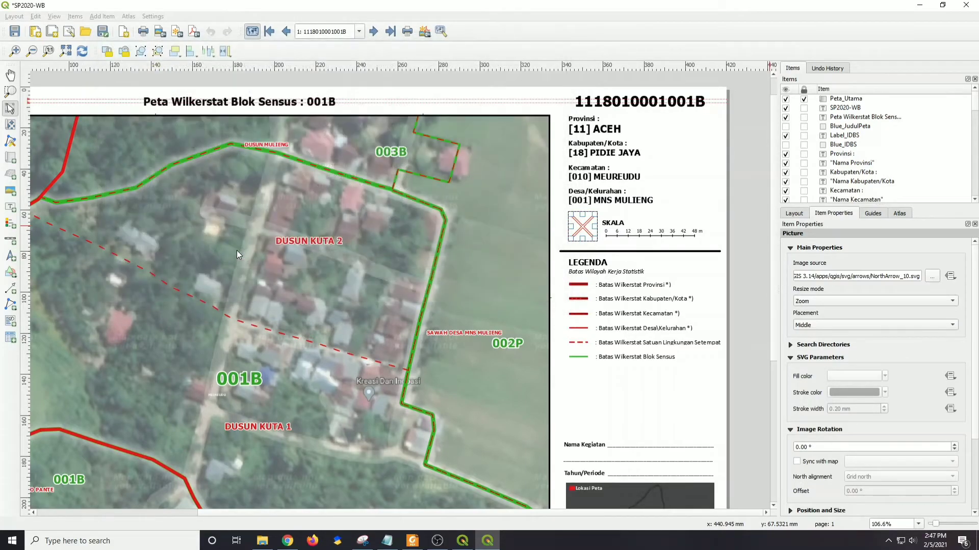
click(714, 247)
scroll(652, 252, down, 1)
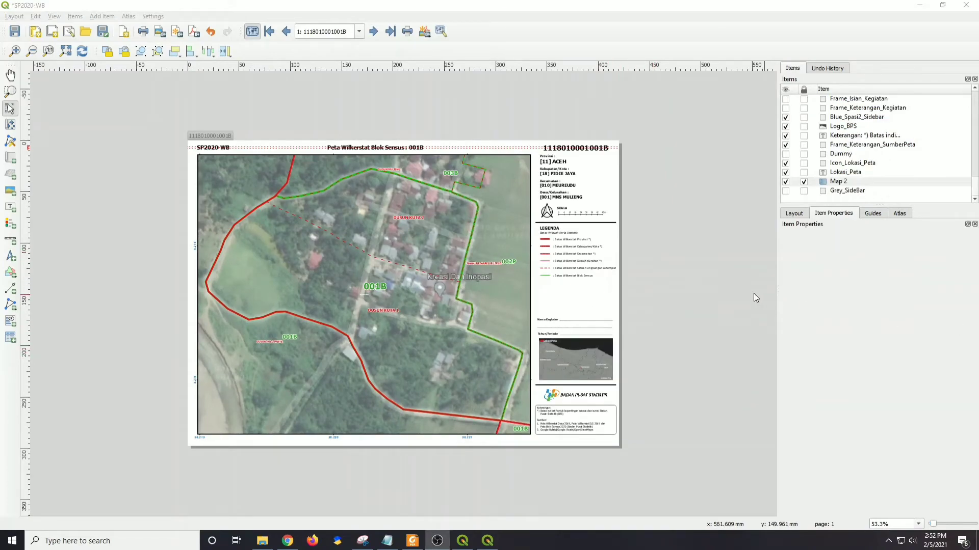
Step: Set the image source of the BPS logo picture to E:/LAYOUTING/01-Bahan/LogoBPS.png
click(556, 395)
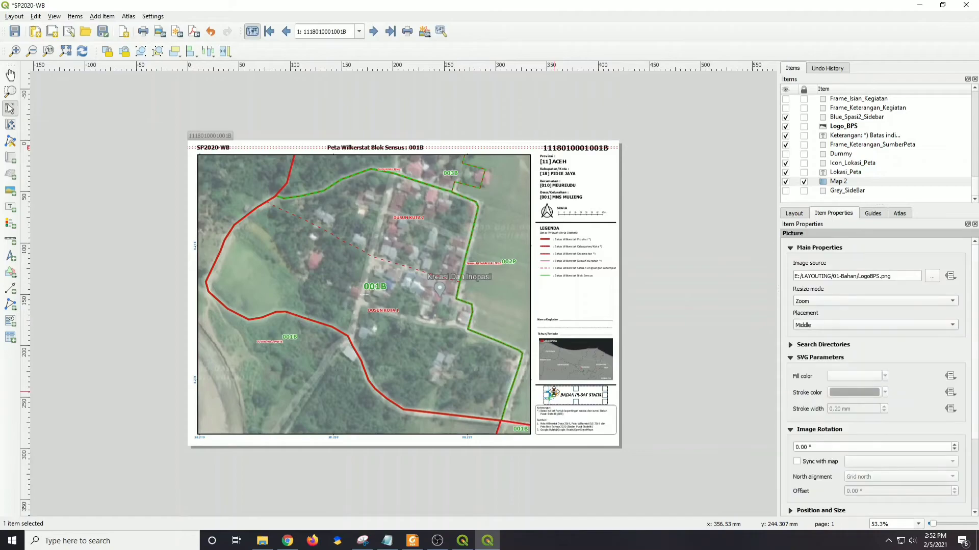
click(932, 276)
click(246, 209)
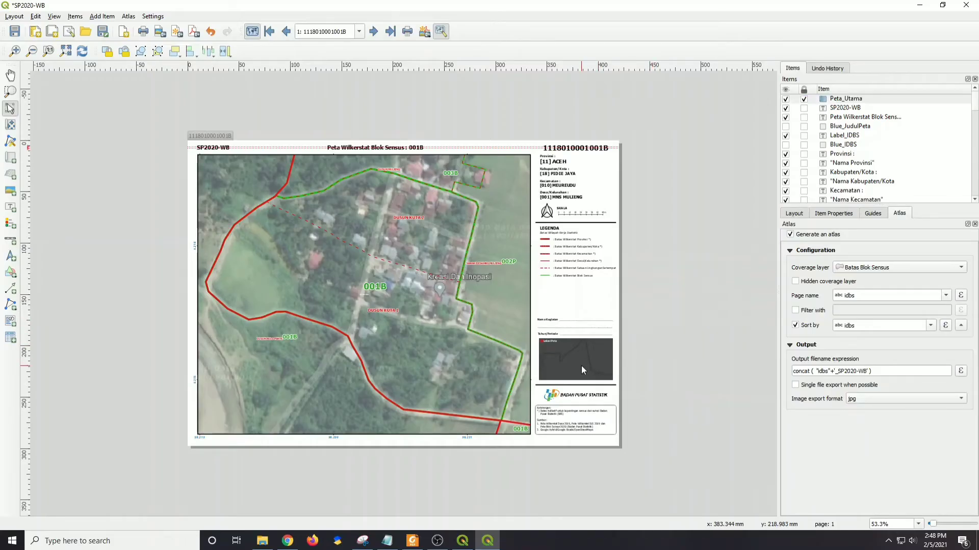
Step: Set the extent of the location inset Map 2 to match the main map canvas extent
scroll(858, 121, down, 6)
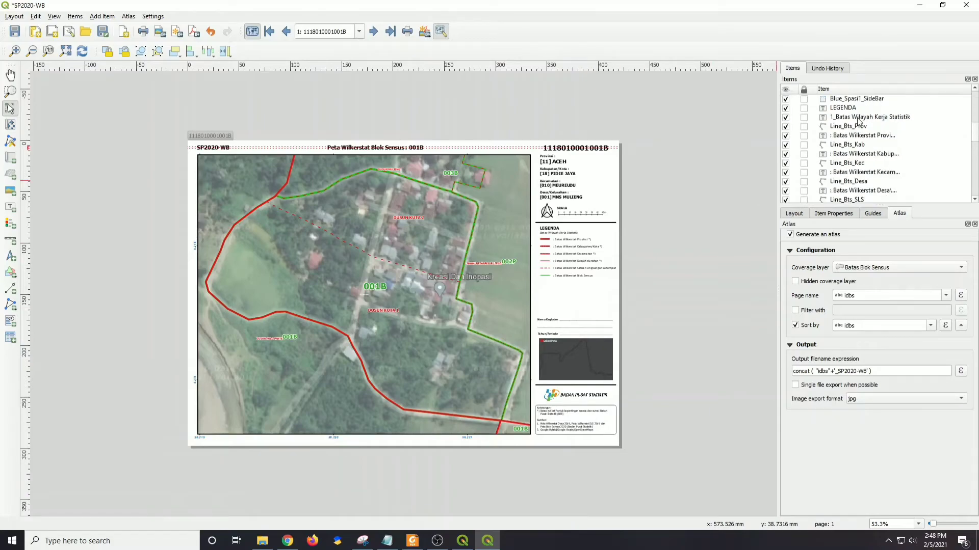
scroll(859, 121, down, 5)
click(848, 182)
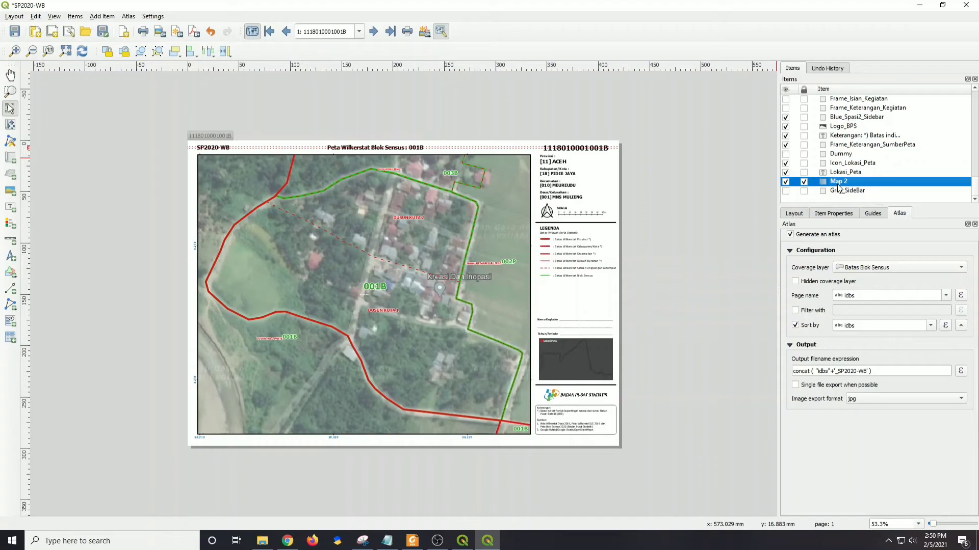
click(821, 214)
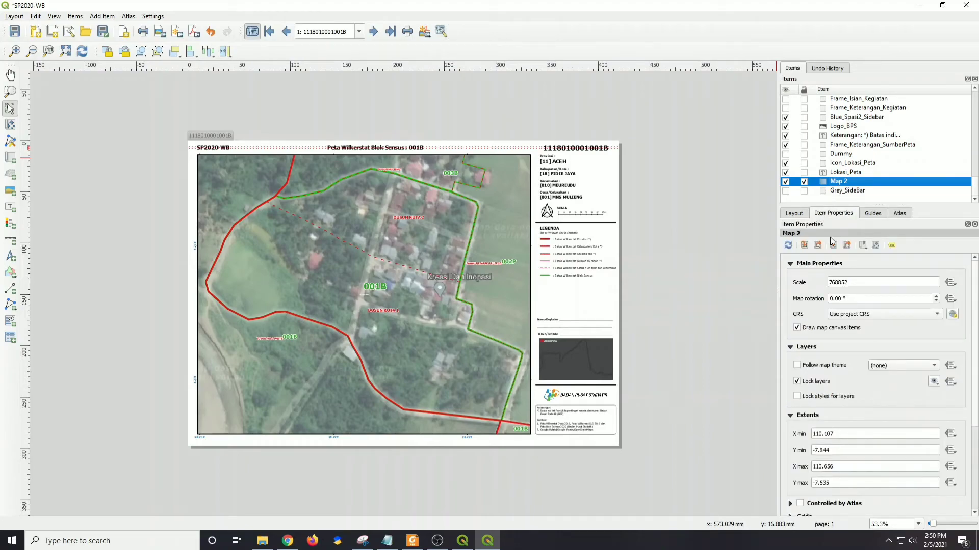
click(804, 247)
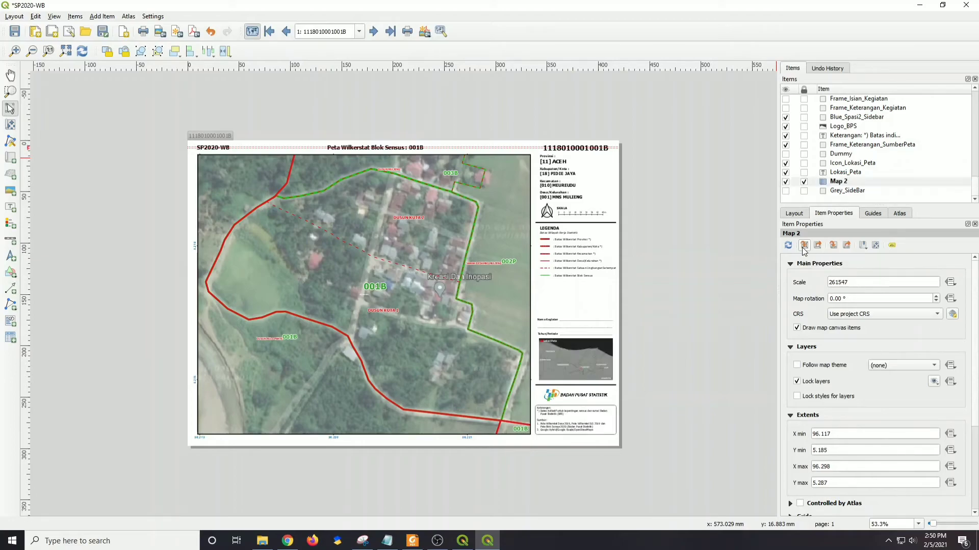
scroll(623, 360, up, 1)
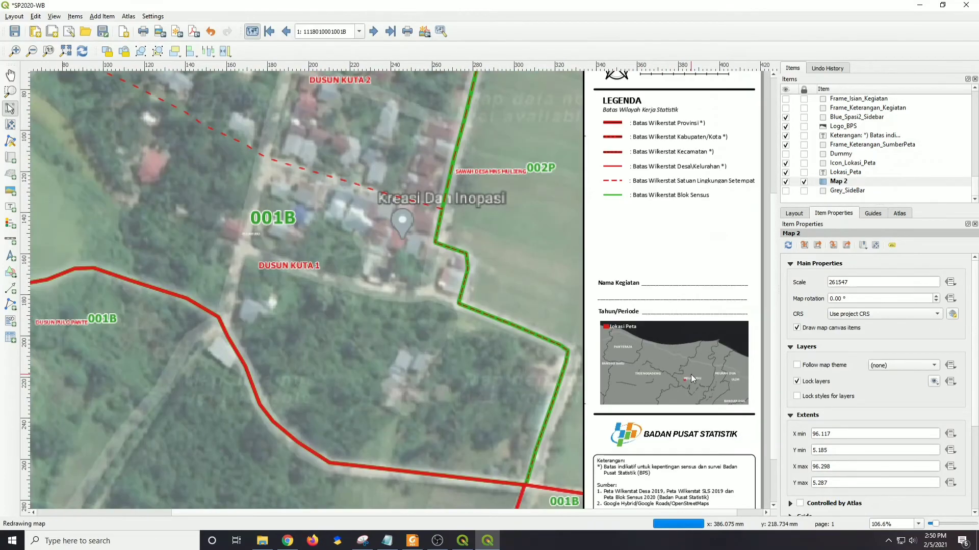
drag(690, 374, 629, 359)
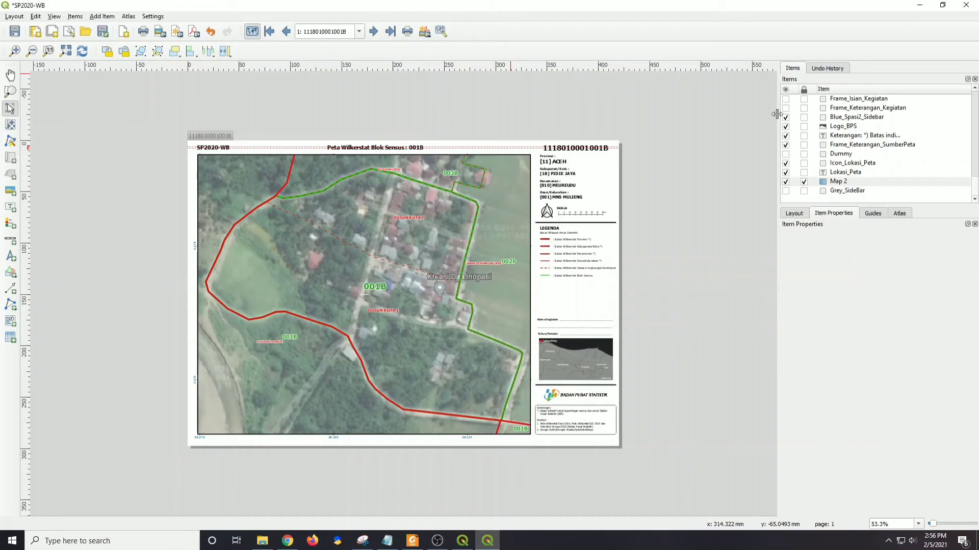
Step: Examine the first atlas page's boundaries, labels, legend, location inset and source notes
click(401, 4)
scroll(290, 183, up, 1)
drag(311, 243, 212, 243)
drag(445, 291, 416, 280)
drag(372, 417, 380, 253)
drag(224, 392, 412, 521)
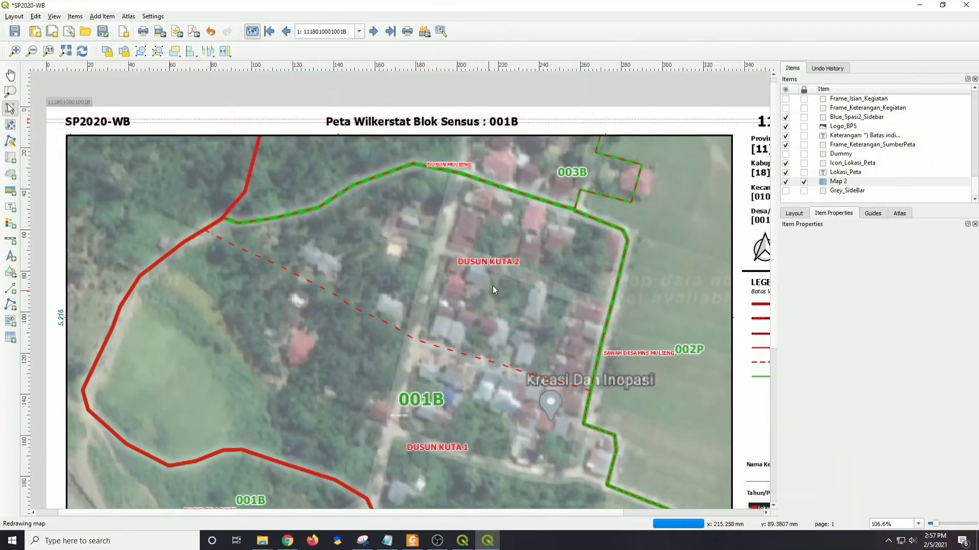
drag(485, 294, 348, 301)
drag(536, 345, 509, 244)
drag(511, 430, 518, 389)
drag(526, 432, 525, 361)
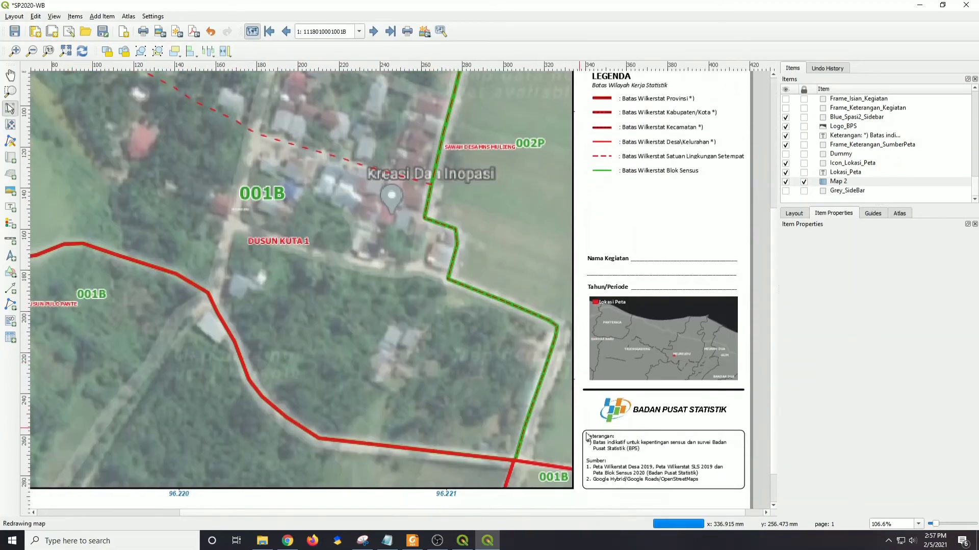
scroll(491, 87, down, 1)
click(374, 31)
click(375, 32)
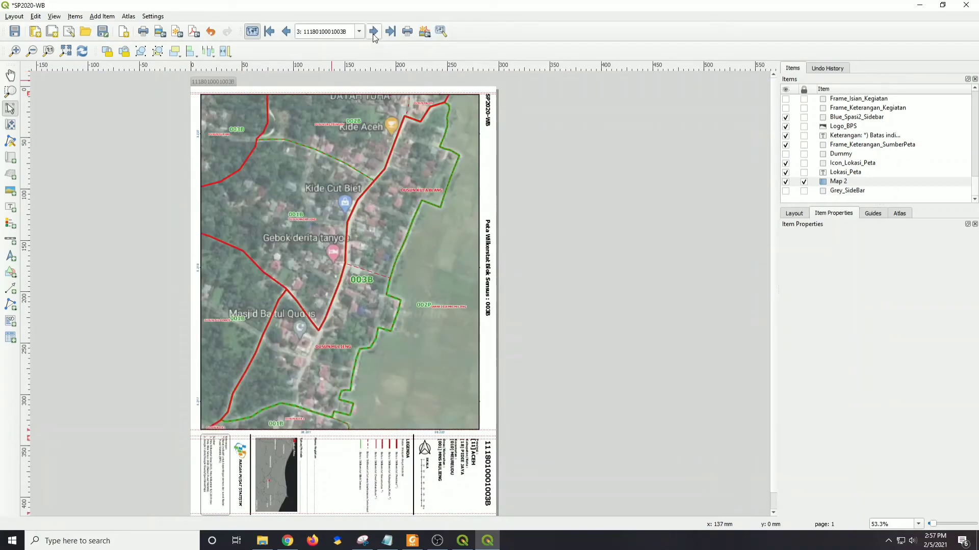
click(373, 32)
click(373, 32)
click(373, 32)
click(373, 32)
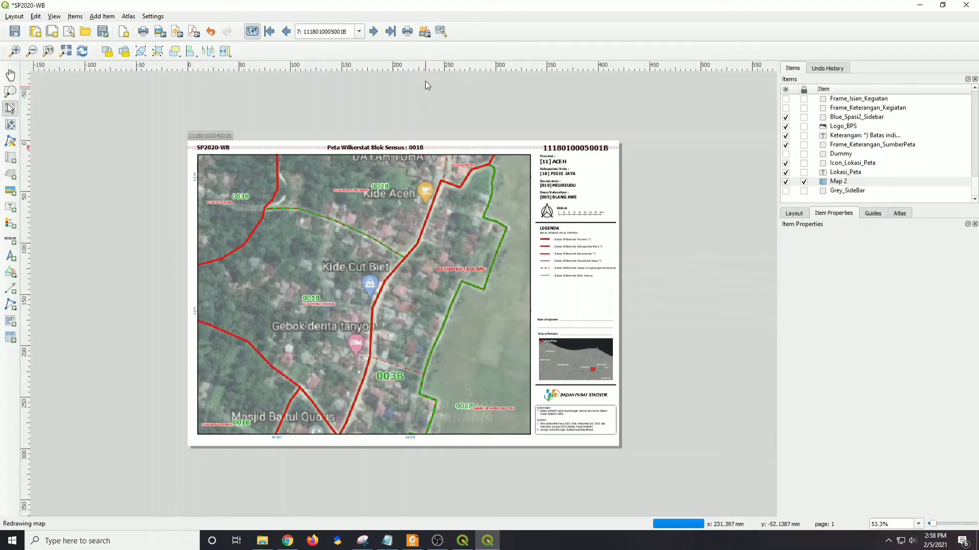
Step: Export the atlas as images, choosing the E:/LAYOUTING/02-Hasil folder as the output directory
click(424, 33)
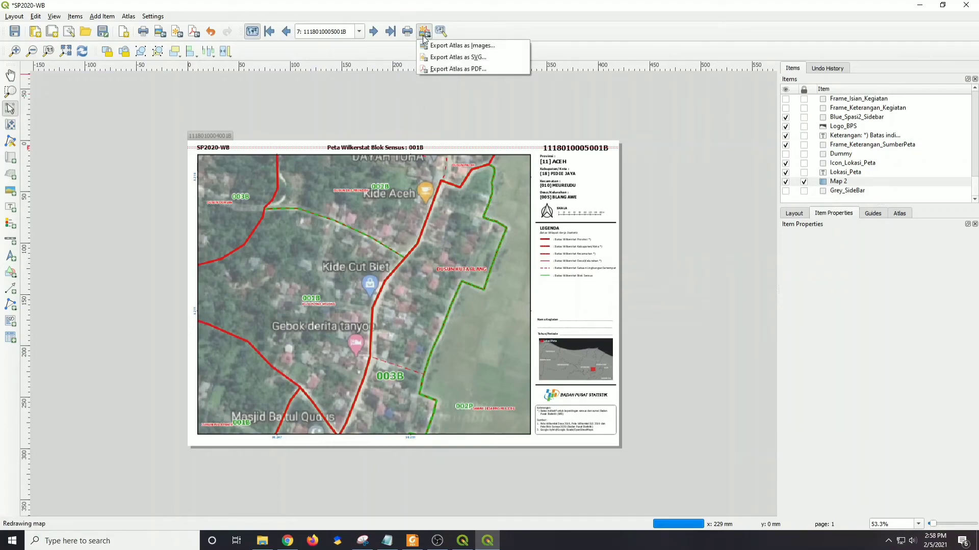
click(437, 45)
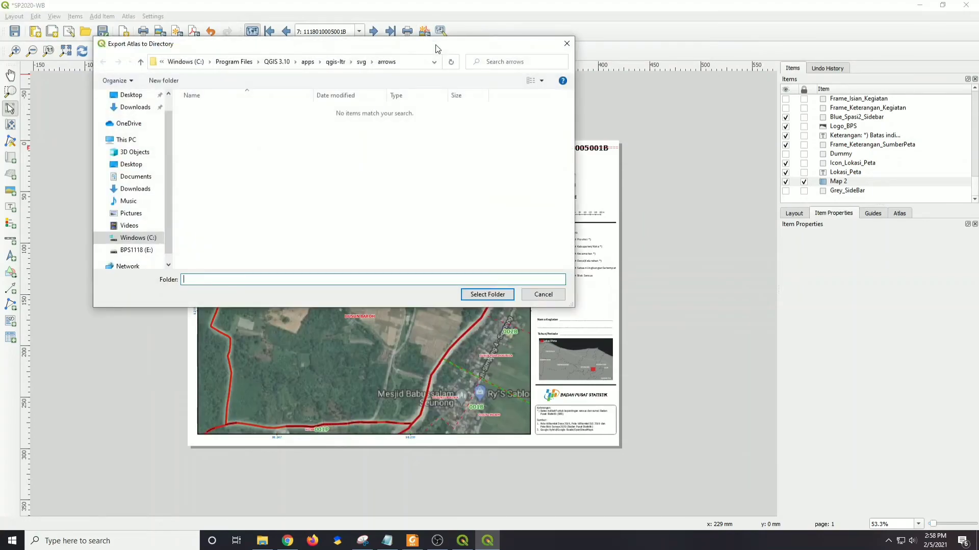
click(153, 250)
double_click(219, 163)
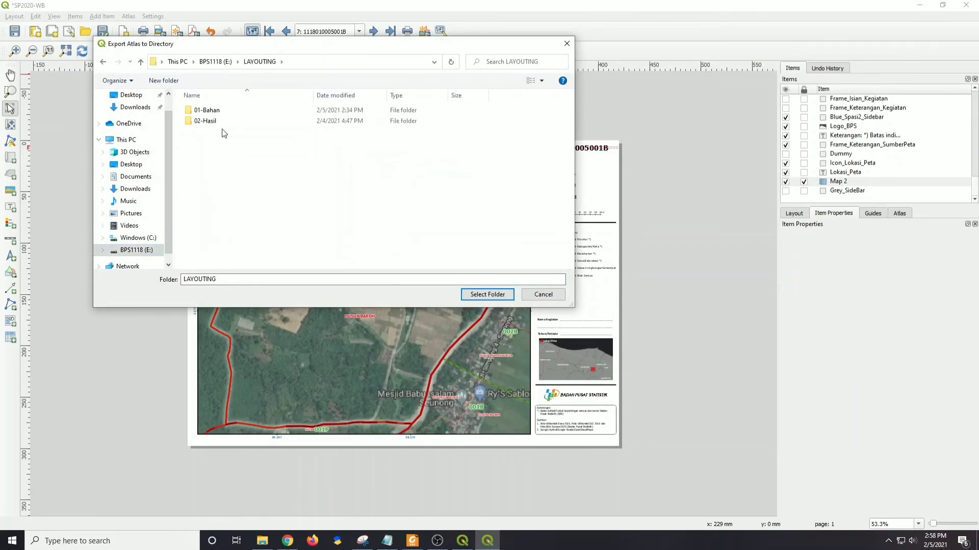
double_click(218, 121)
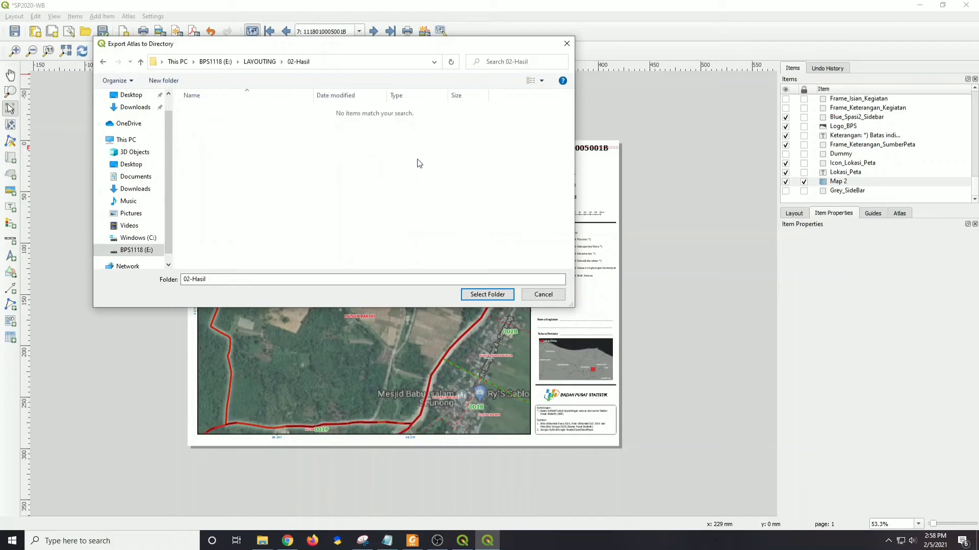
click(479, 296)
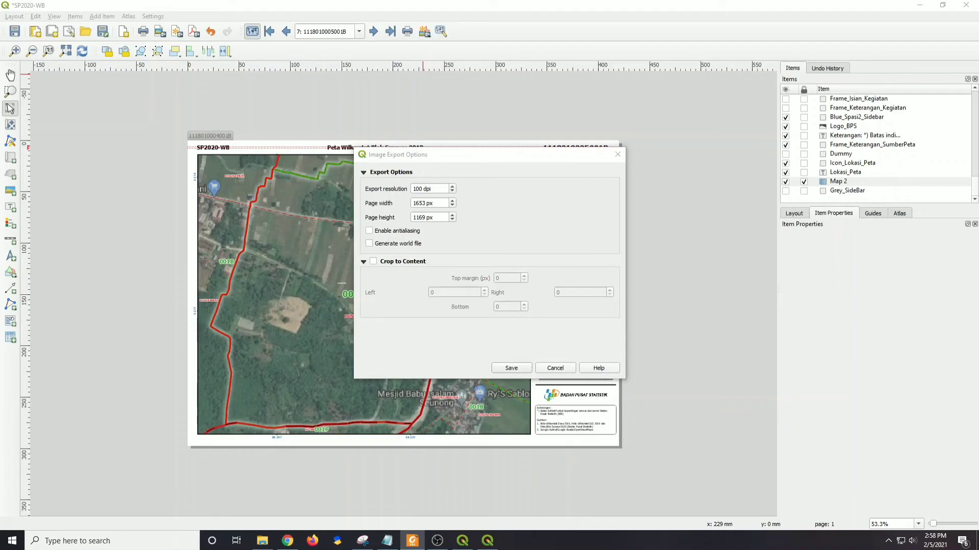
Step: Set the image export resolution to 300 dpi and run the atlas export
click(489, 156)
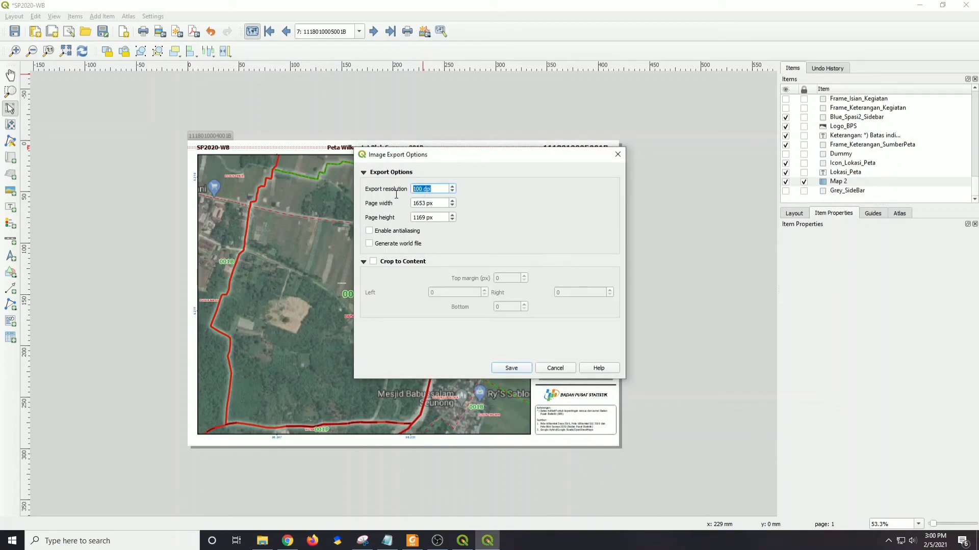
text(300)
click(511, 368)
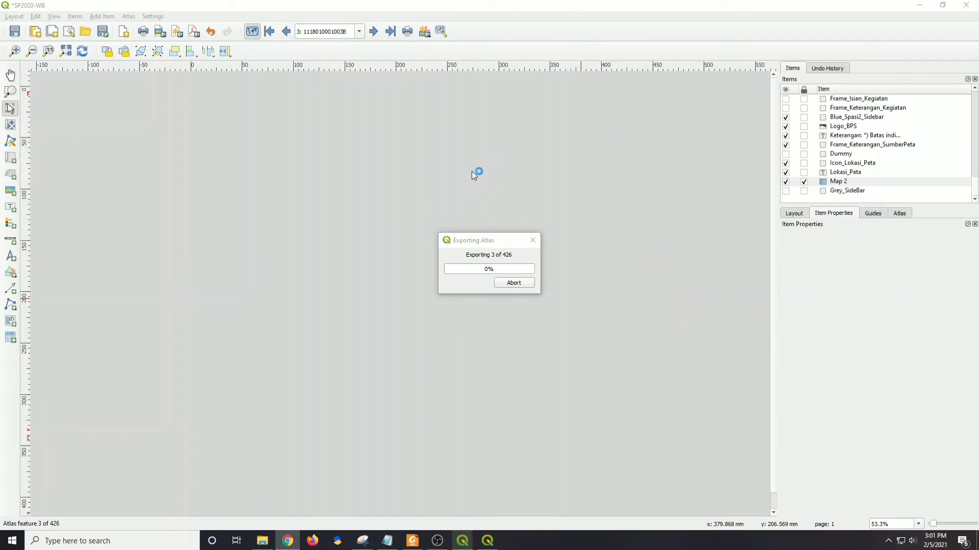
click(262, 541)
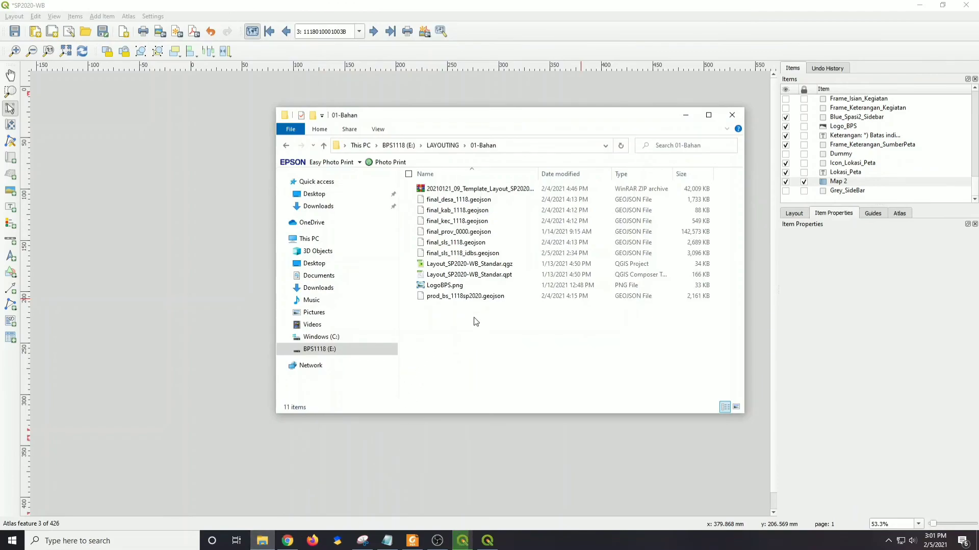
click(442, 146)
double_click(442, 203)
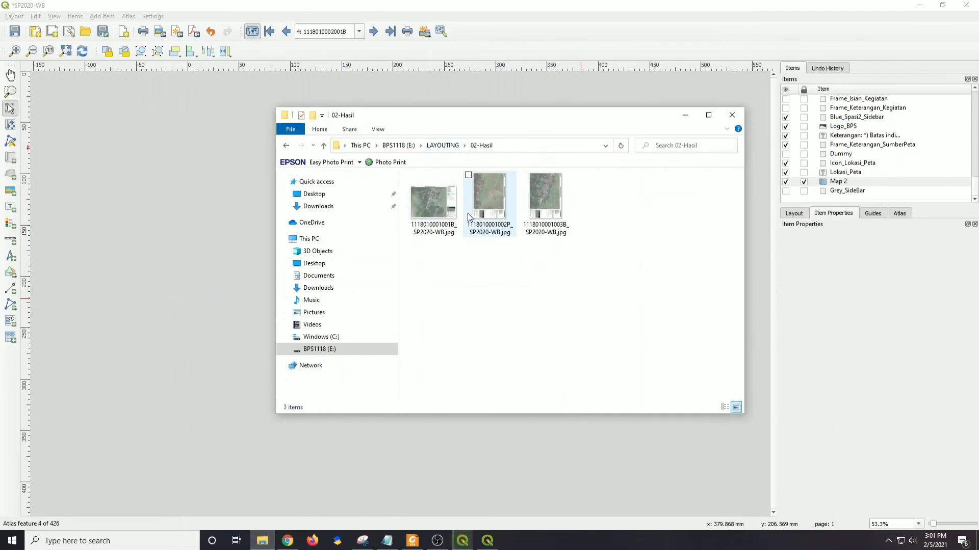
double_click(434, 213)
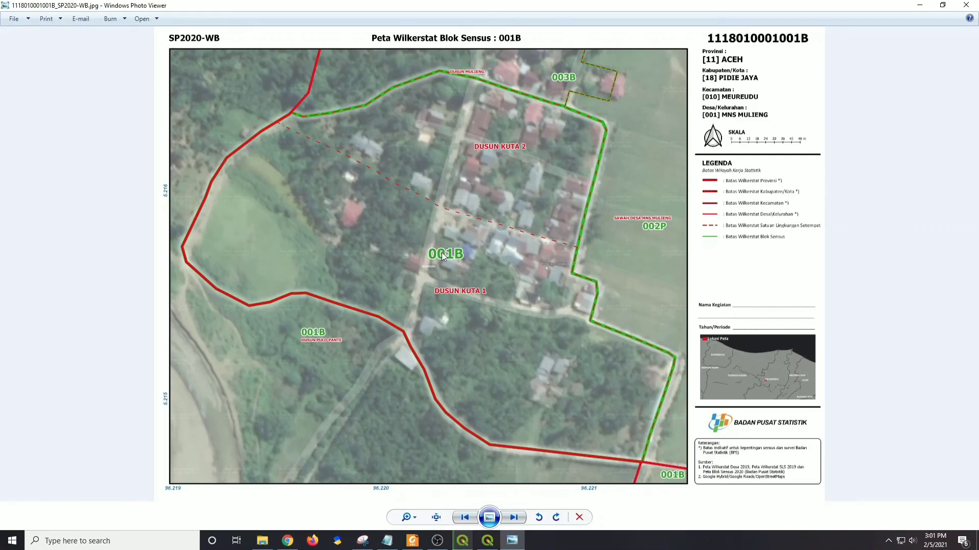
scroll(474, 304, up, 6)
scroll(474, 304, down, 6)
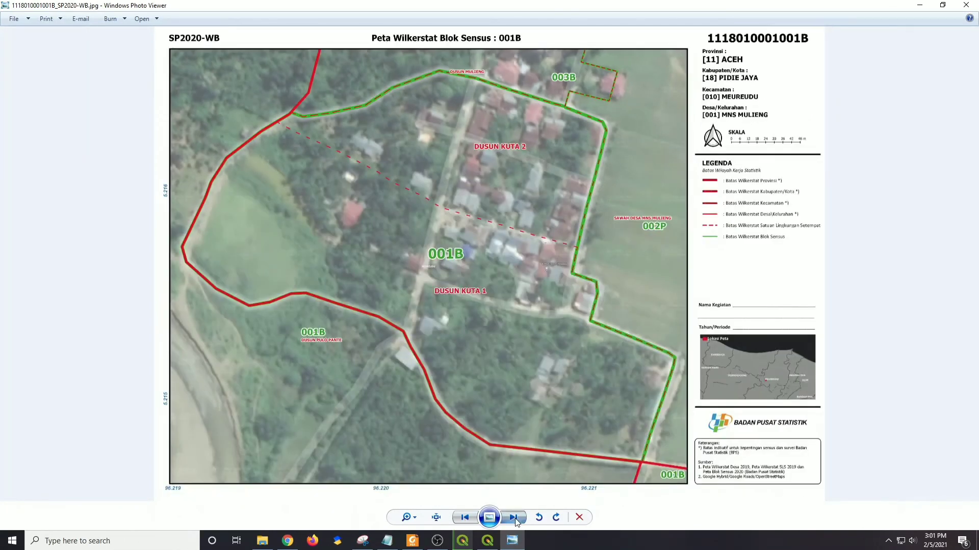
click(514, 517)
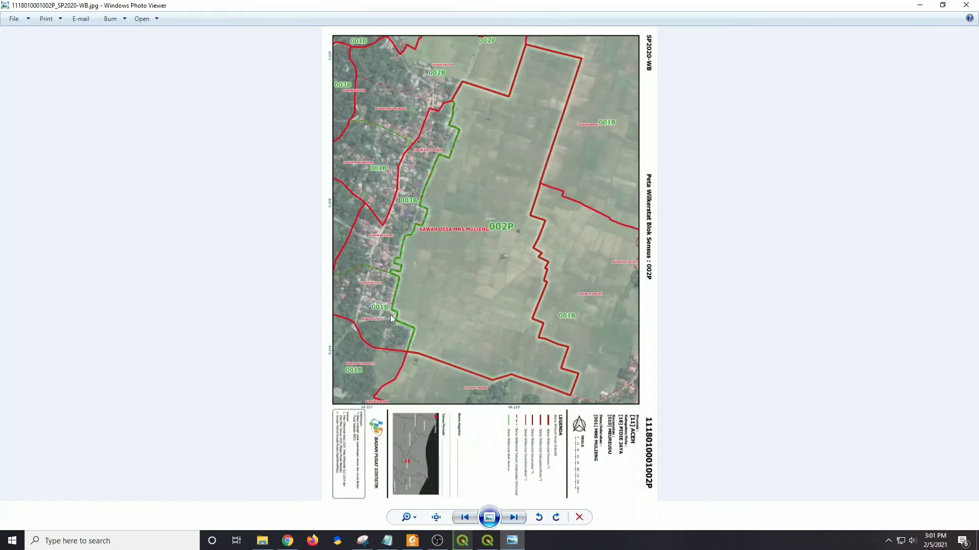
scroll(390, 314, up, 5)
scroll(535, 442, down, 5)
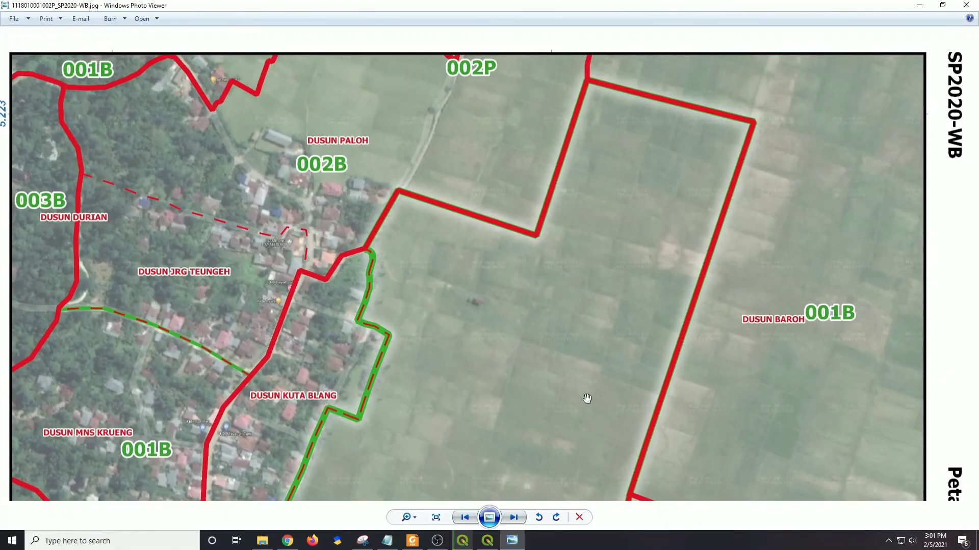
click(515, 518)
click(515, 517)
scroll(530, 403, up, 3)
scroll(615, 327, down, 3)
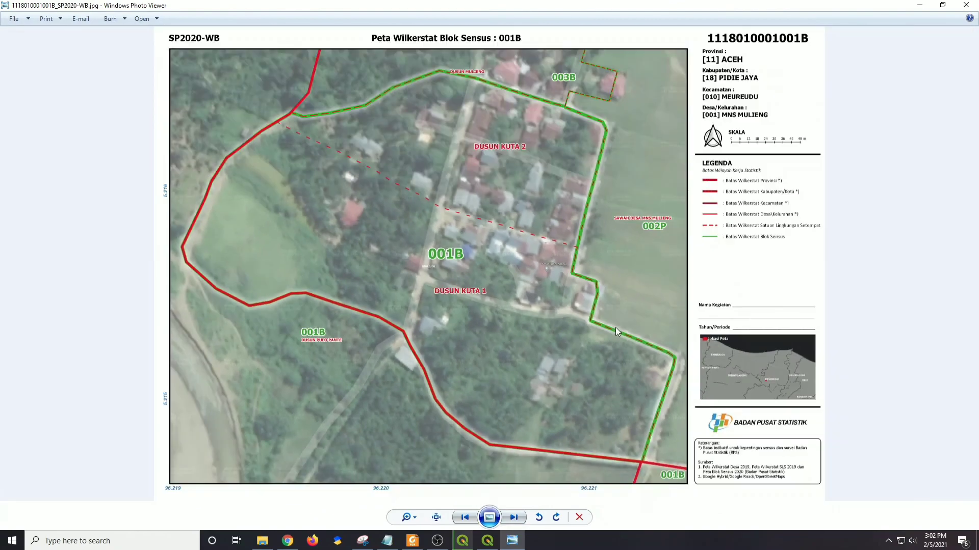
click(966, 5)
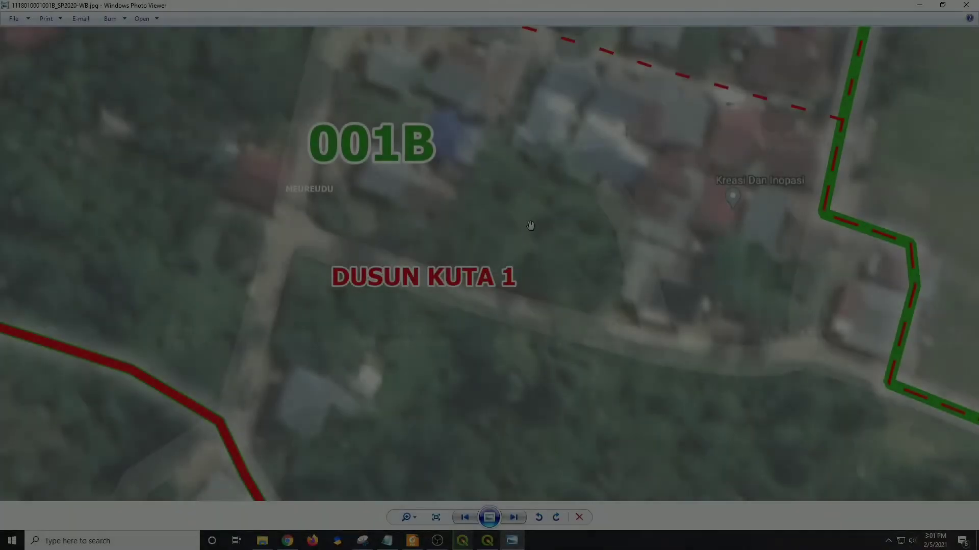
scroll(385, 464, down, 6)
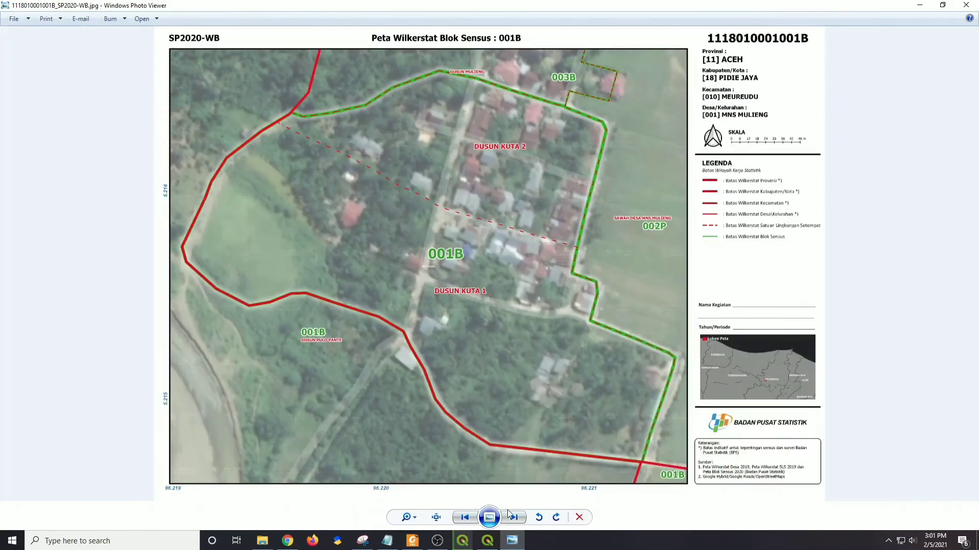
click(512, 517)
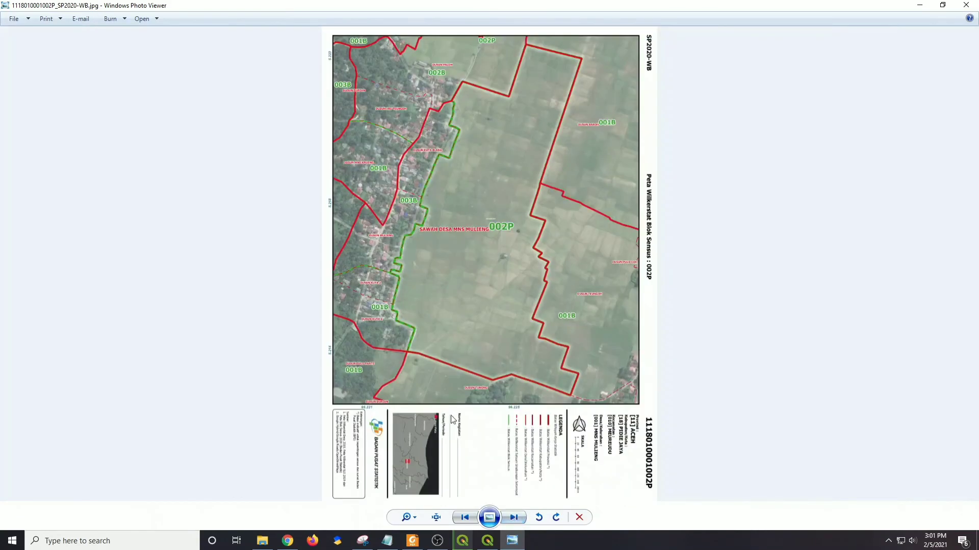
scroll(389, 312, up, 2)
scroll(390, 312, up, 2)
drag(445, 300, 454, 543)
drag(540, 223, 536, 464)
scroll(587, 367, down, 5)
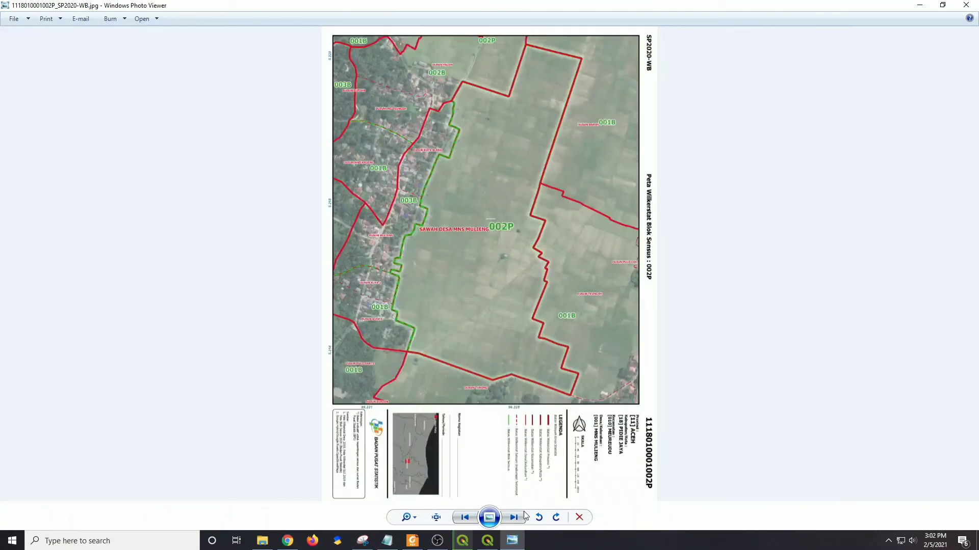
click(516, 518)
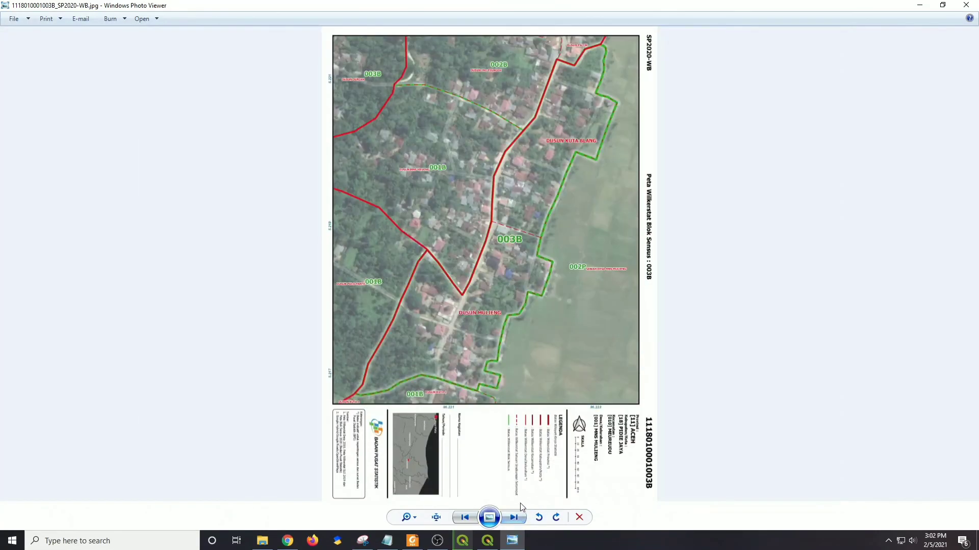
click(515, 518)
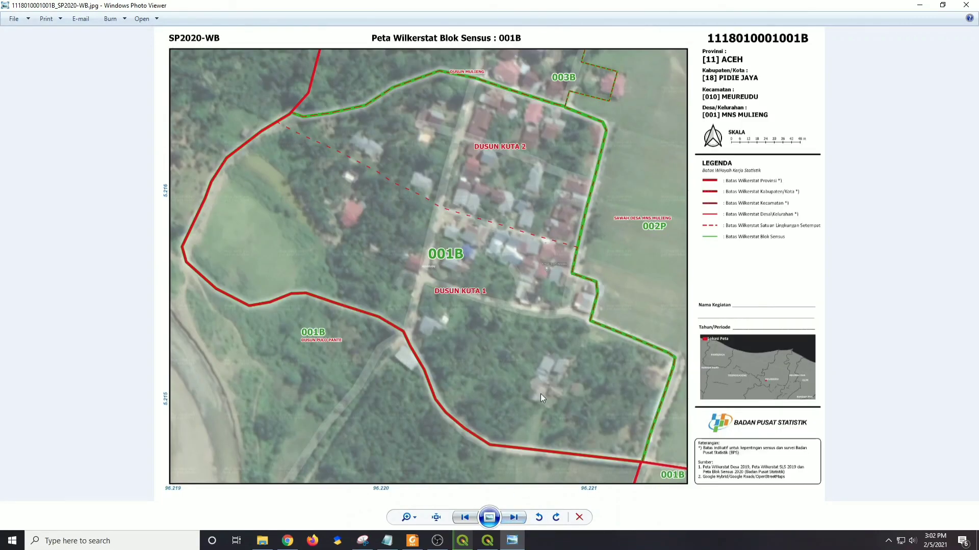
scroll(616, 327, up, 3)
scroll(616, 328, down, 3)
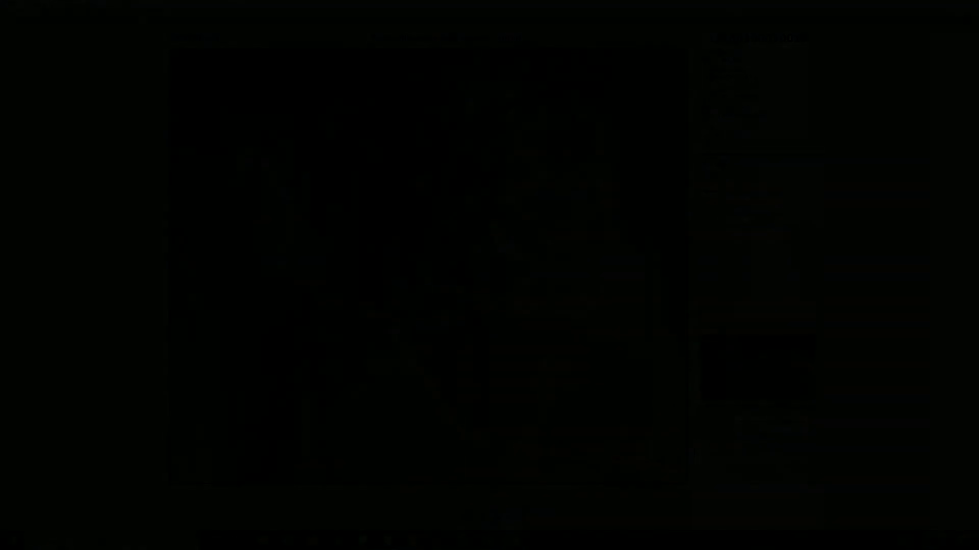